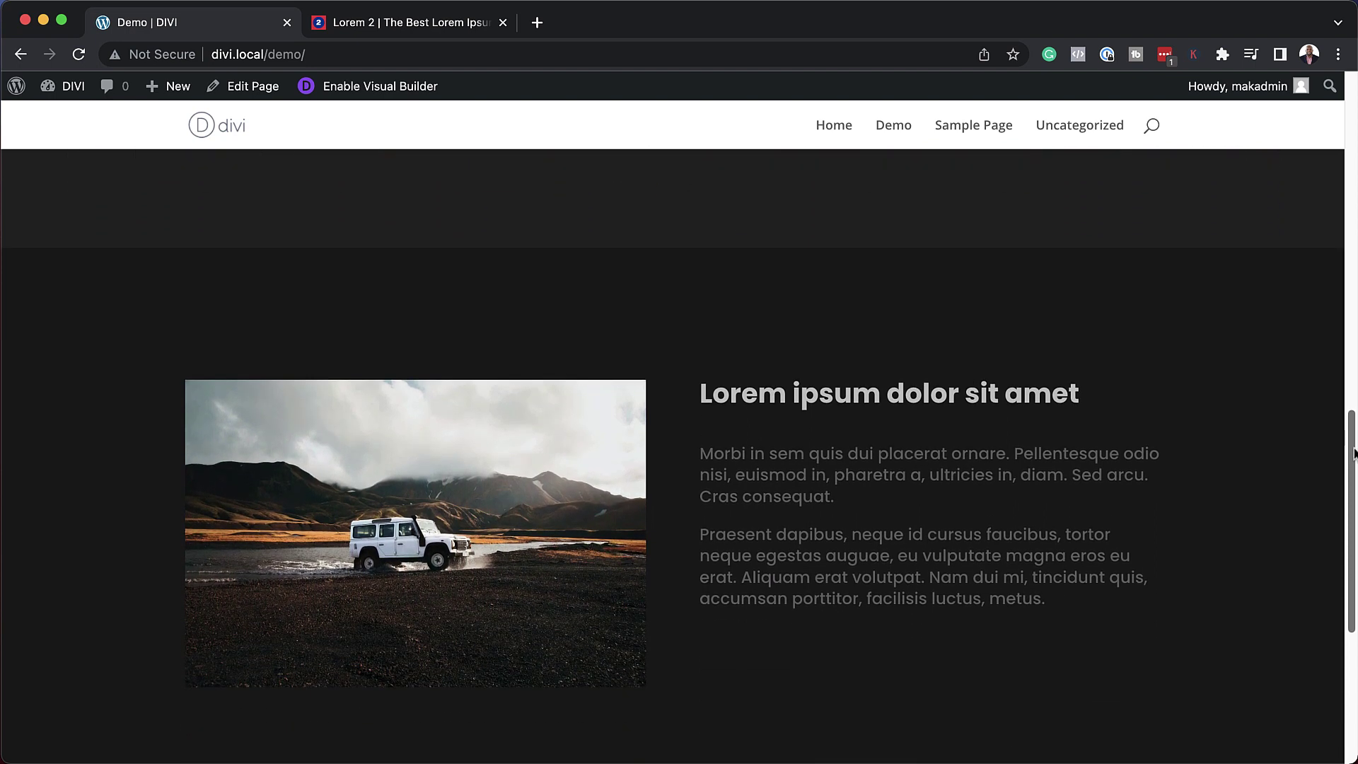
- Scroll through the finished dark demo page, then switch it into the Divi Visual Builder
drag(1353, 461, 1349, 400)
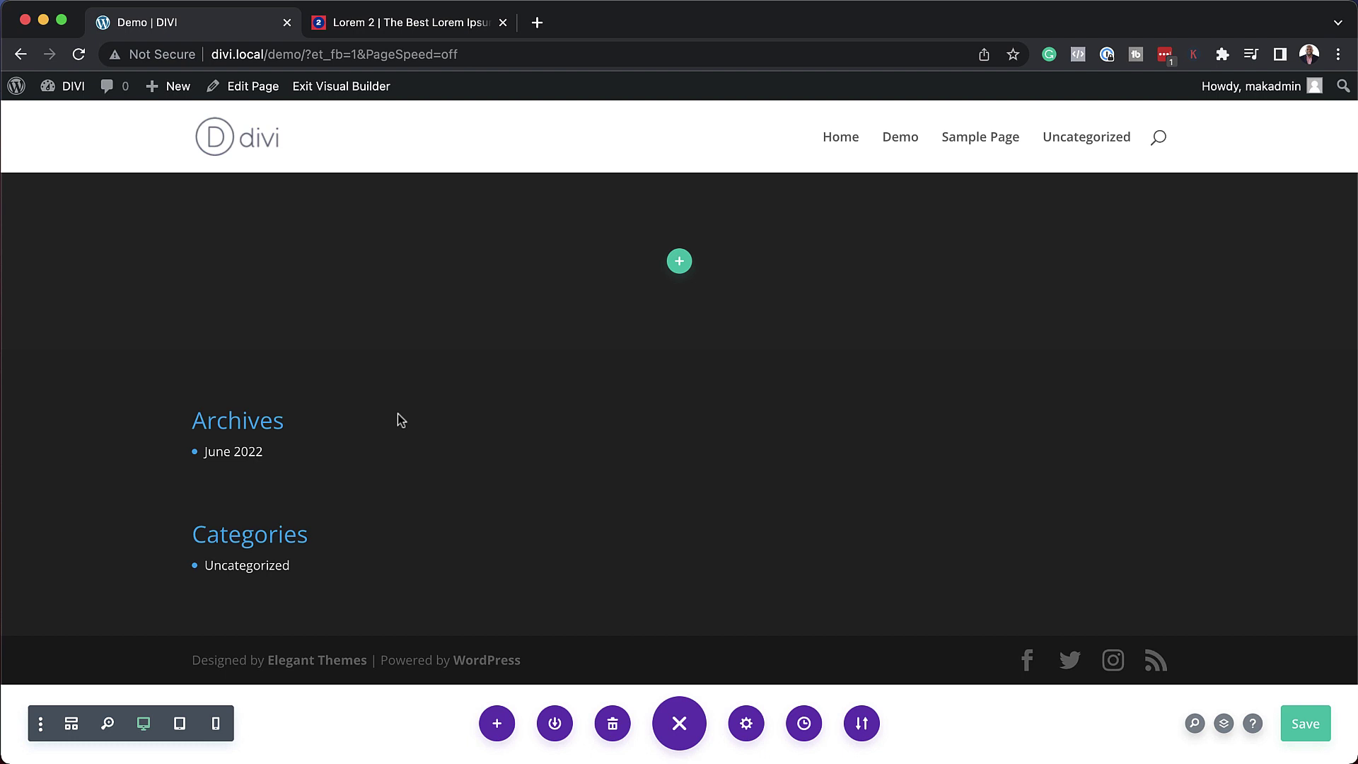
mouse_move(446, 291)
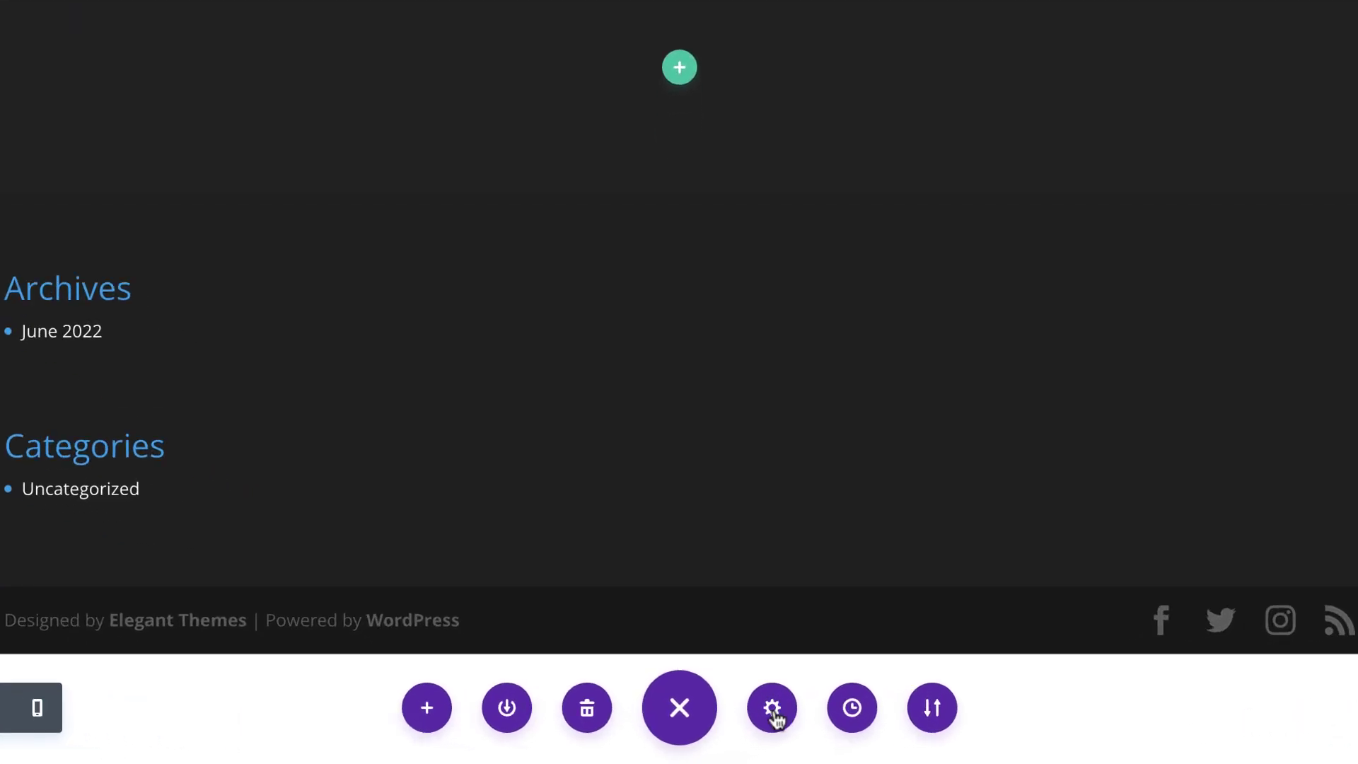
- In Page Settings, set the content area background to #0a0a0a and section background to #222222, then save
click(786, 708)
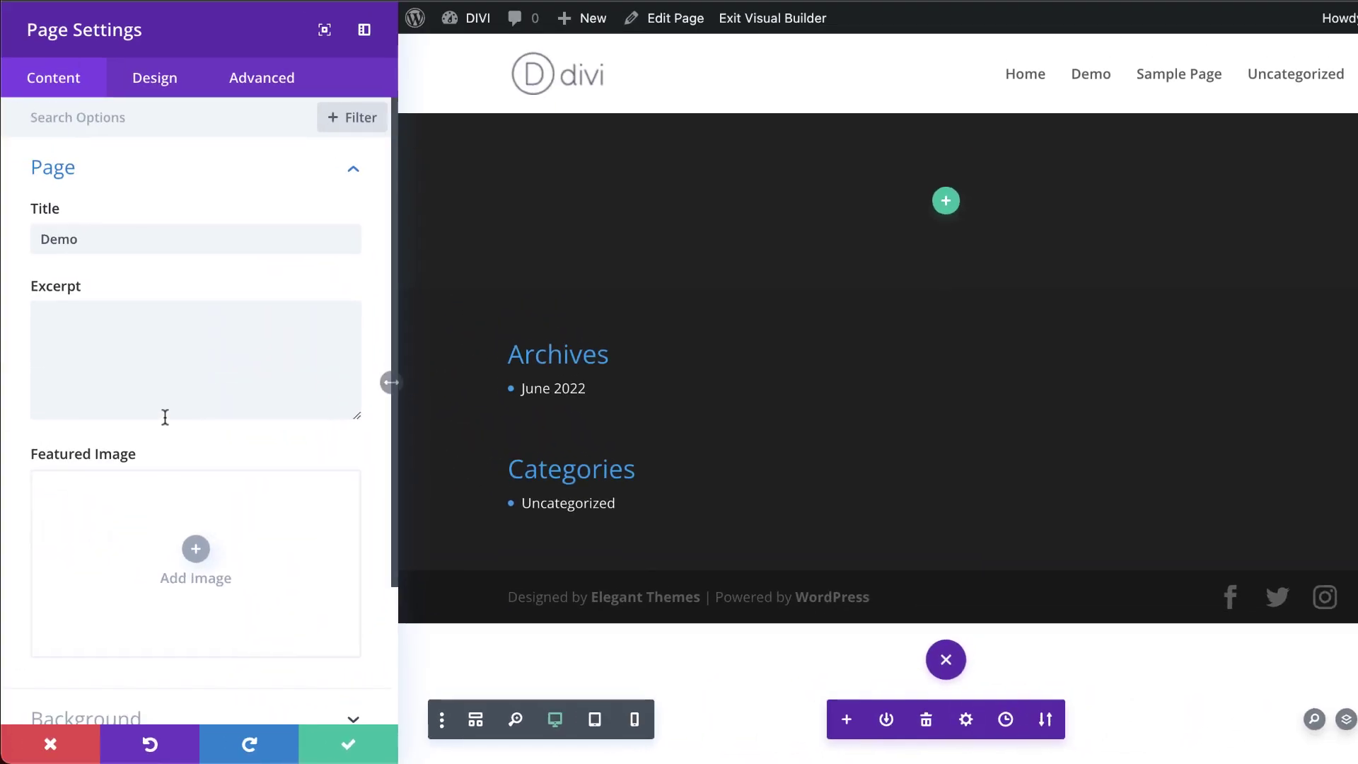
scroll(214, 466, down, 3)
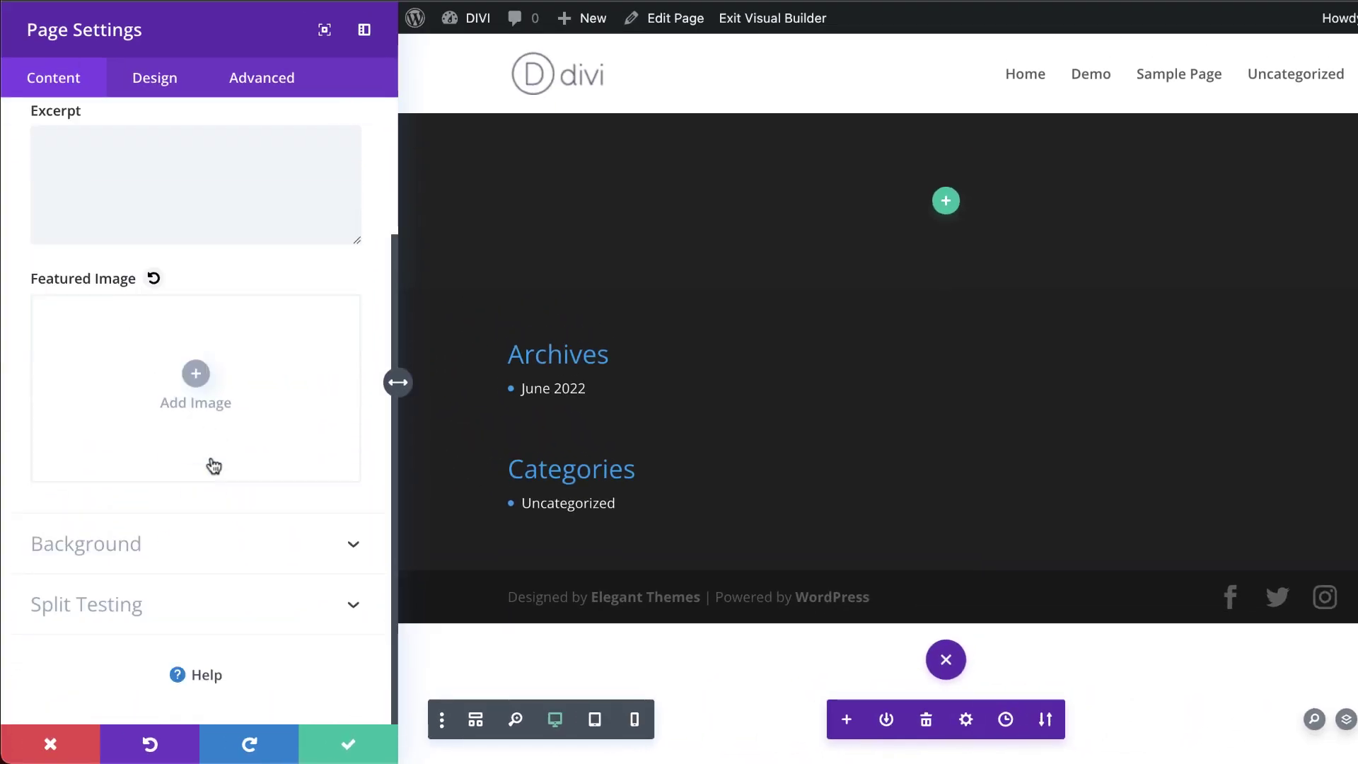
click(149, 545)
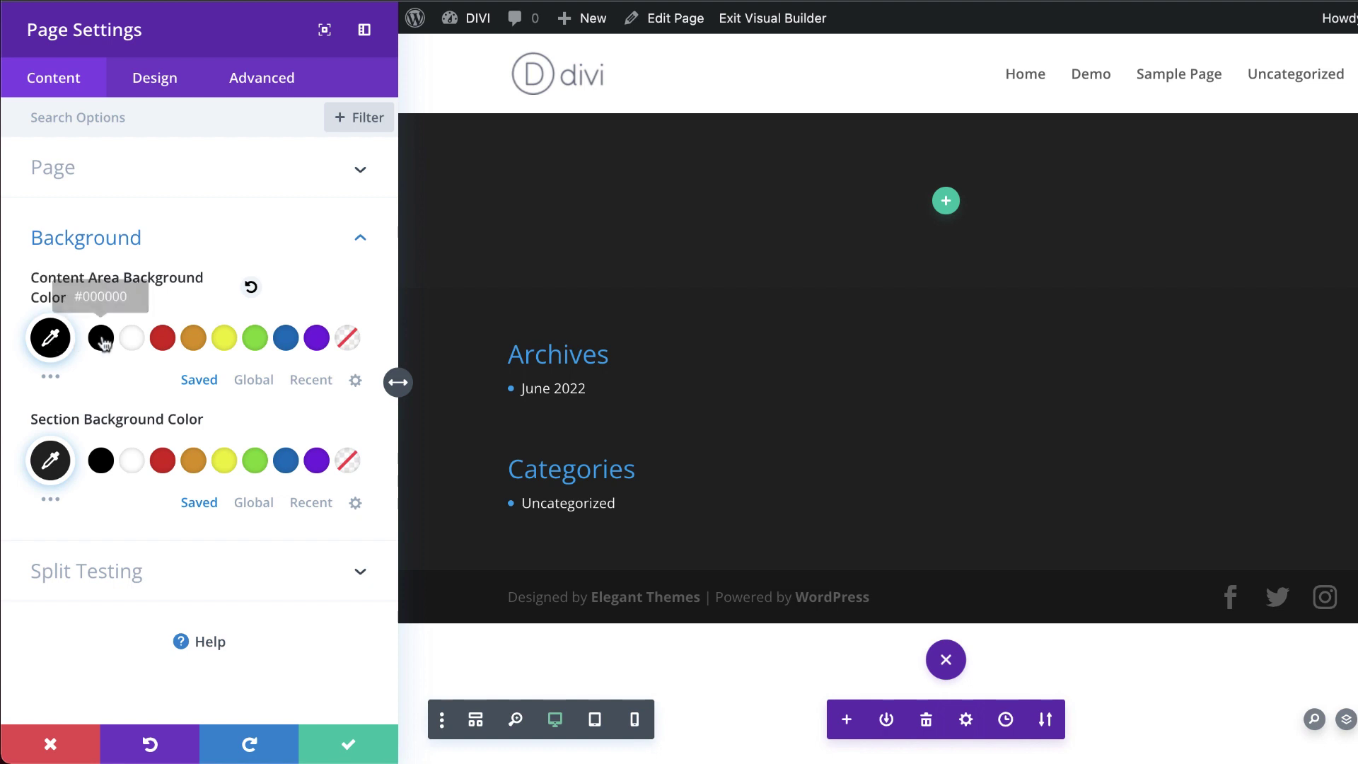
click(130, 340)
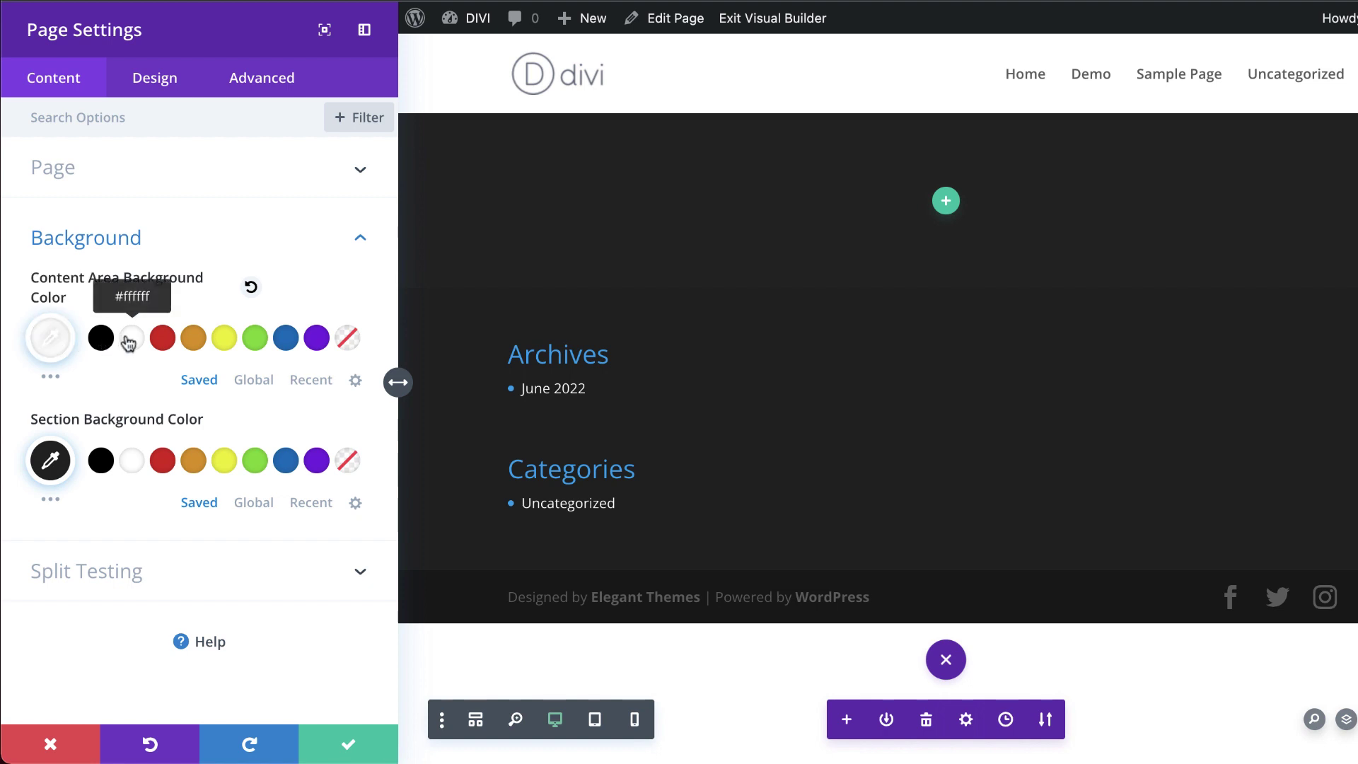
click(53, 340)
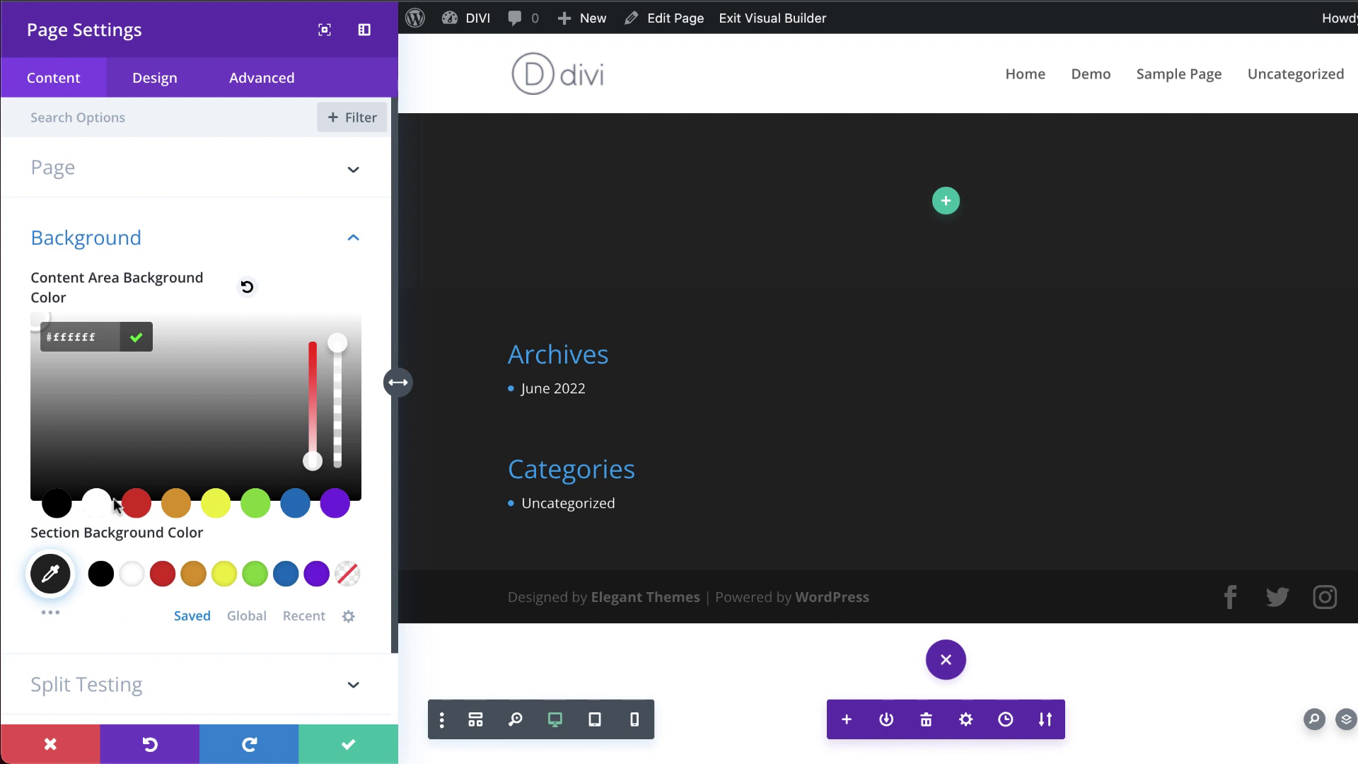
drag(60, 446, 32, 495)
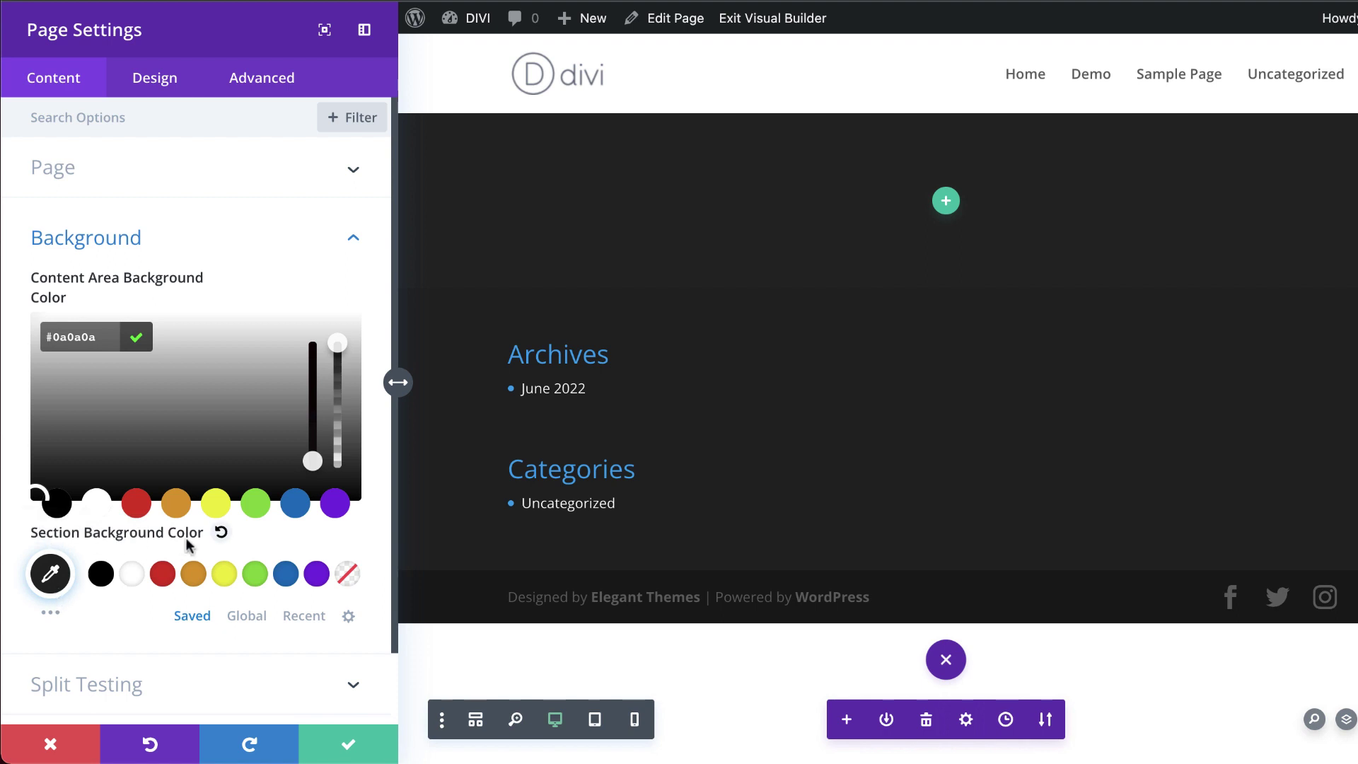
click(52, 575)
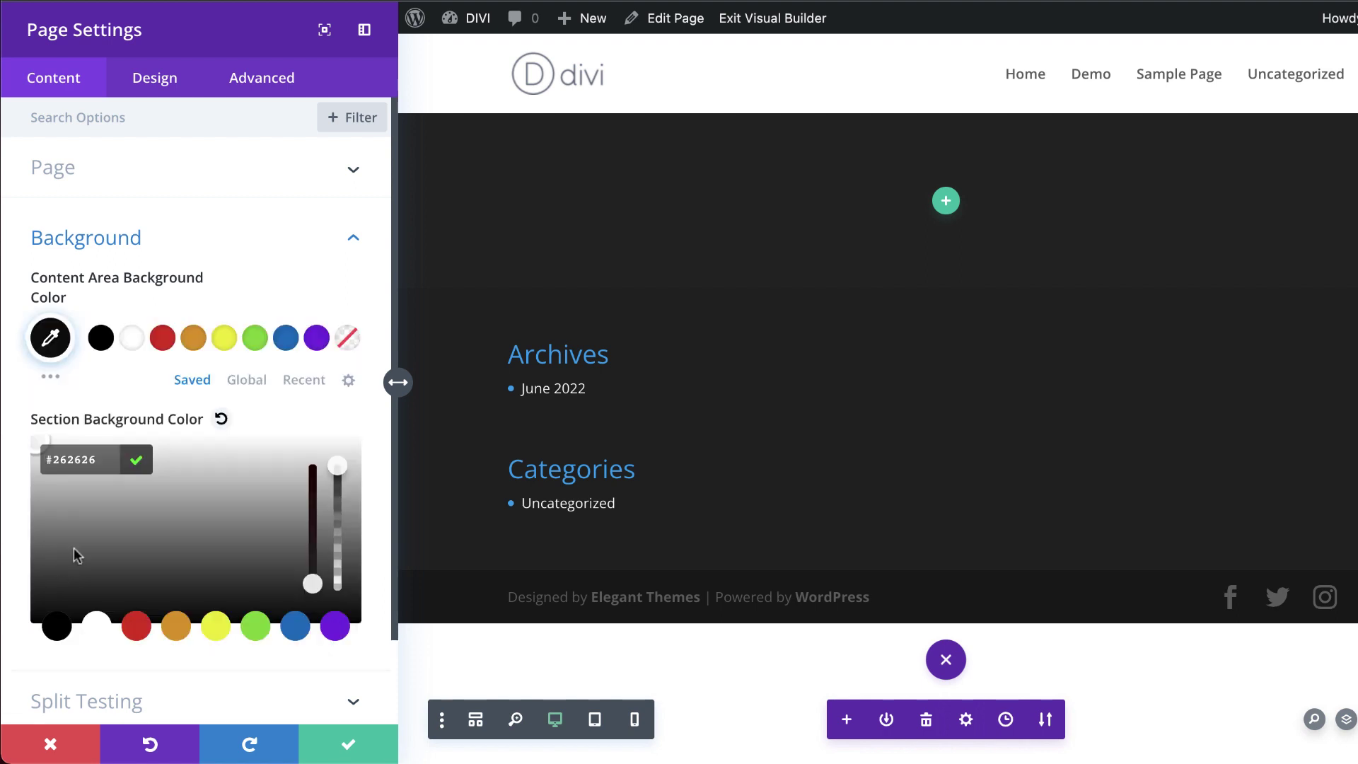
drag(54, 551, 39, 575)
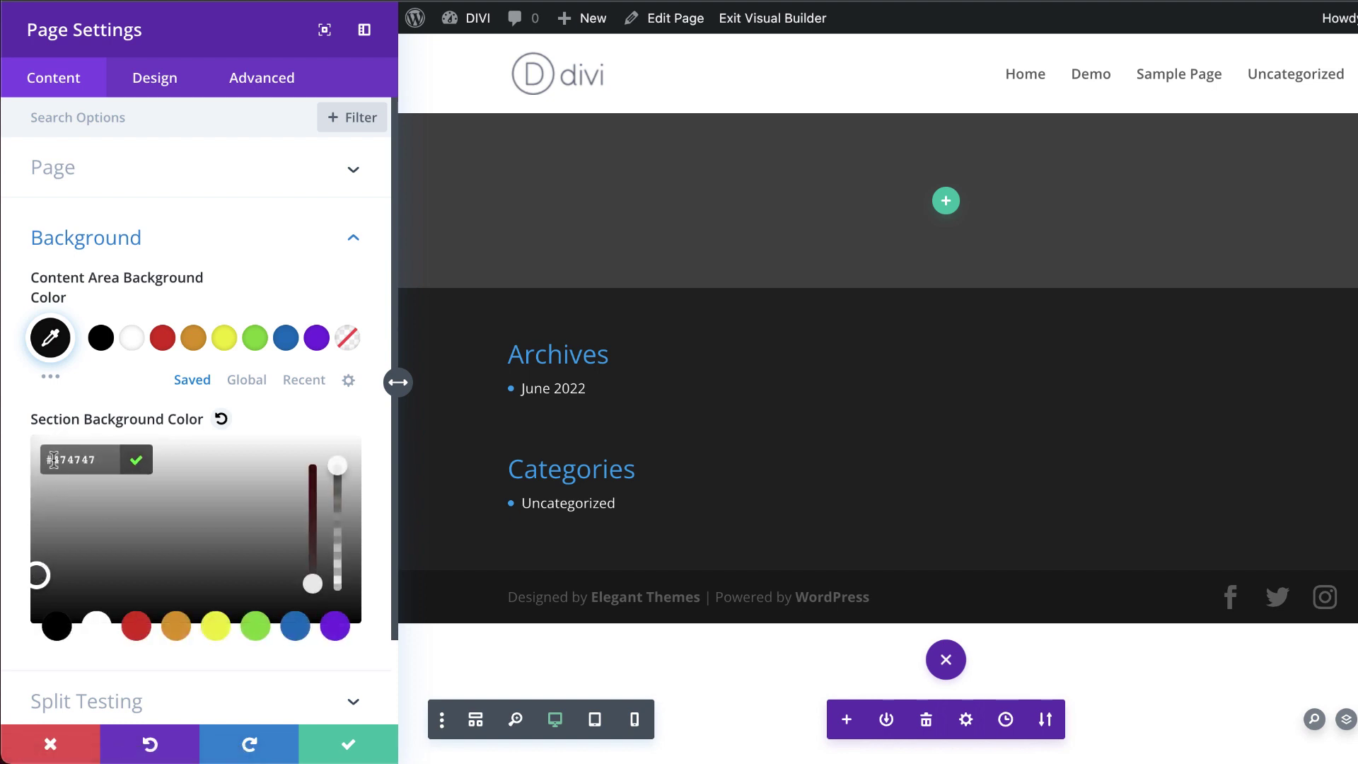
text(#222222)
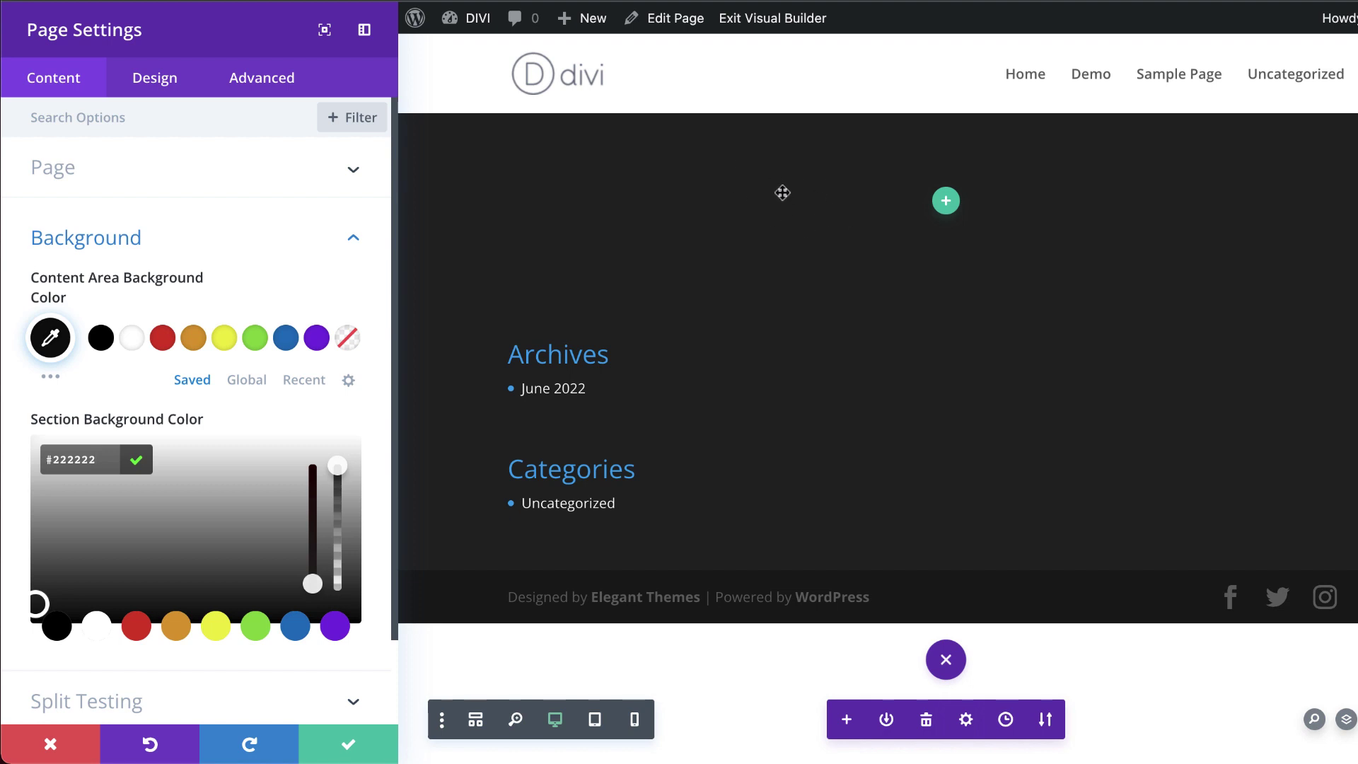
click(349, 749)
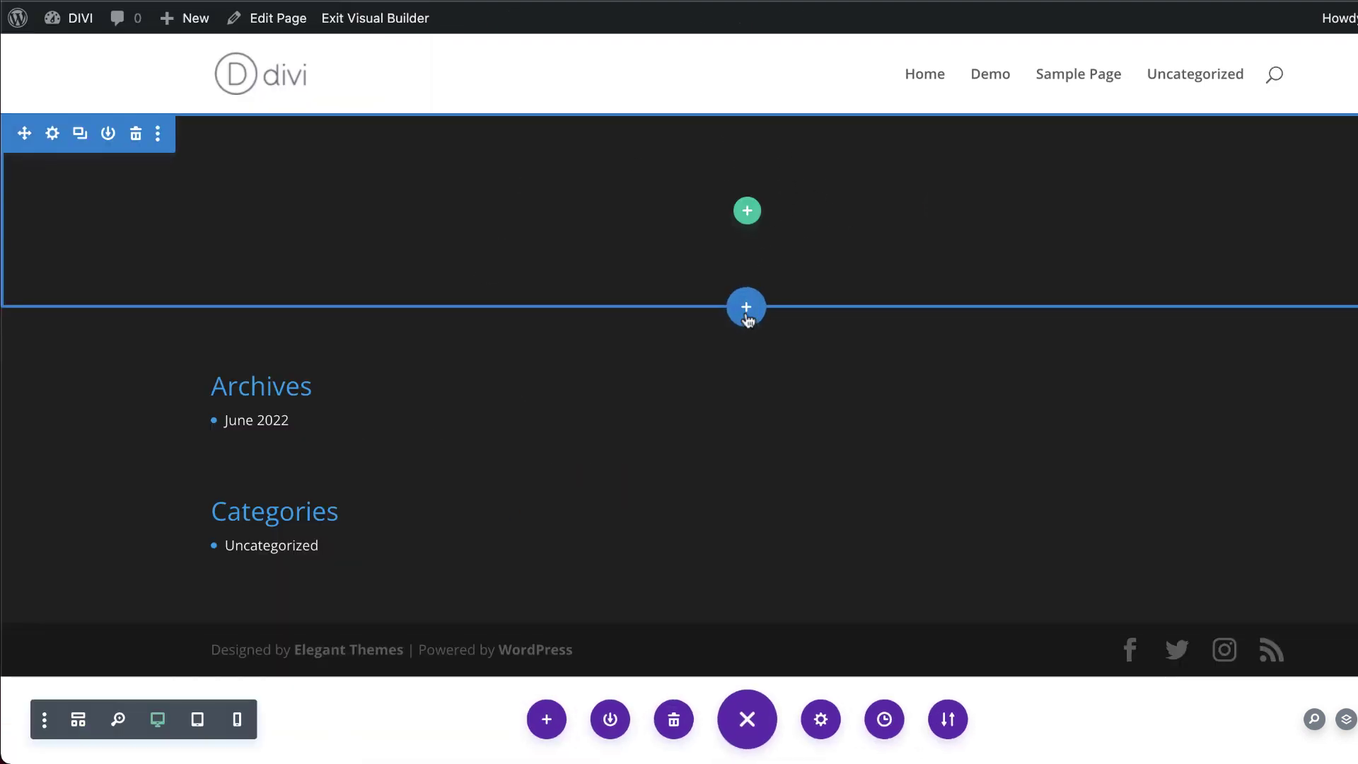
- Add an empty regular section and move it to the top of the page
click(748, 309)
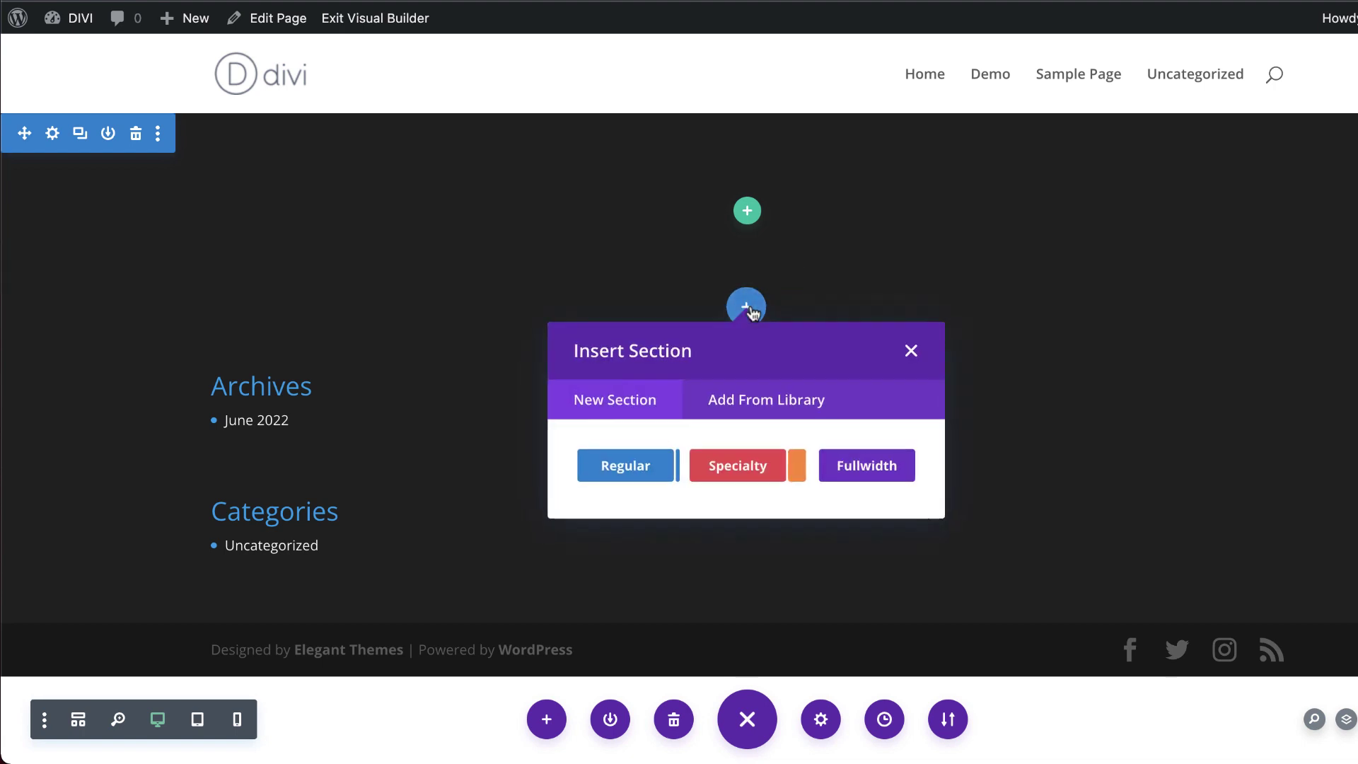
click(643, 476)
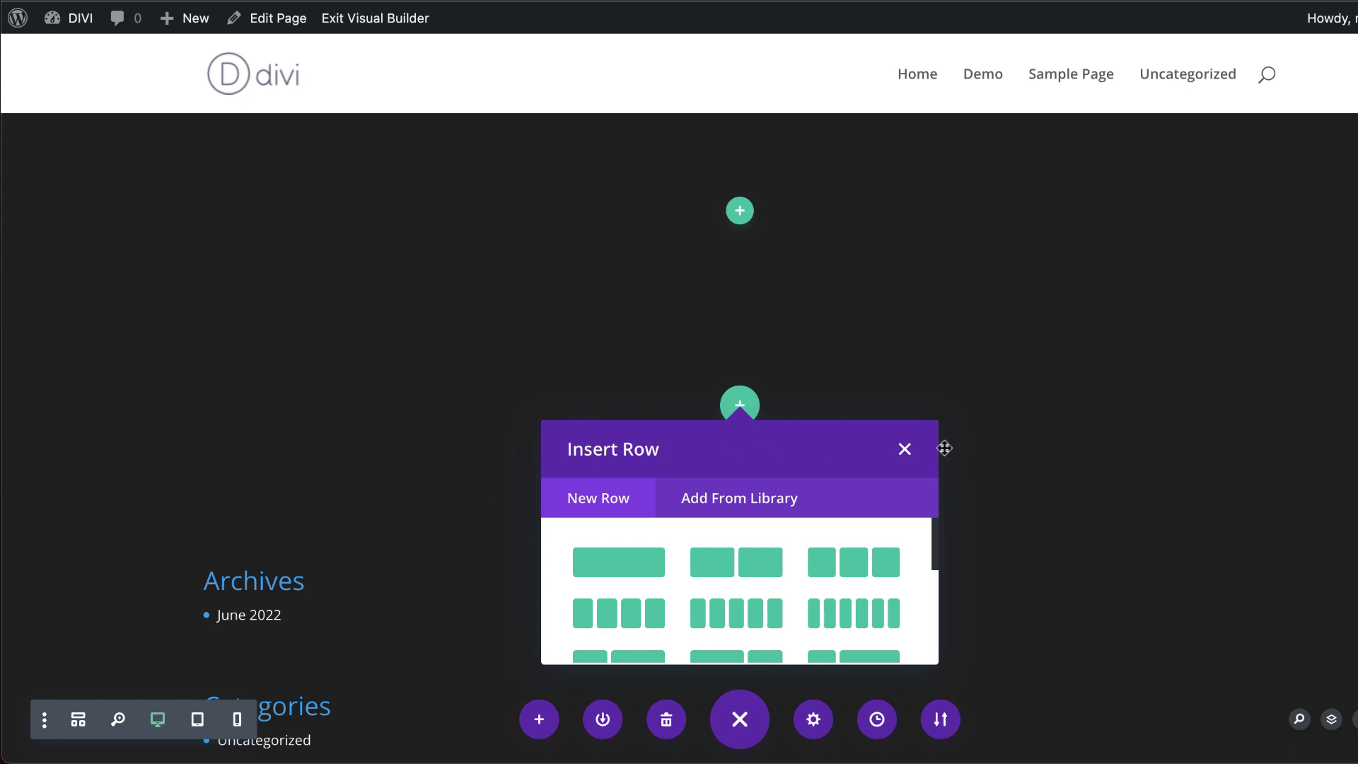
click(905, 450)
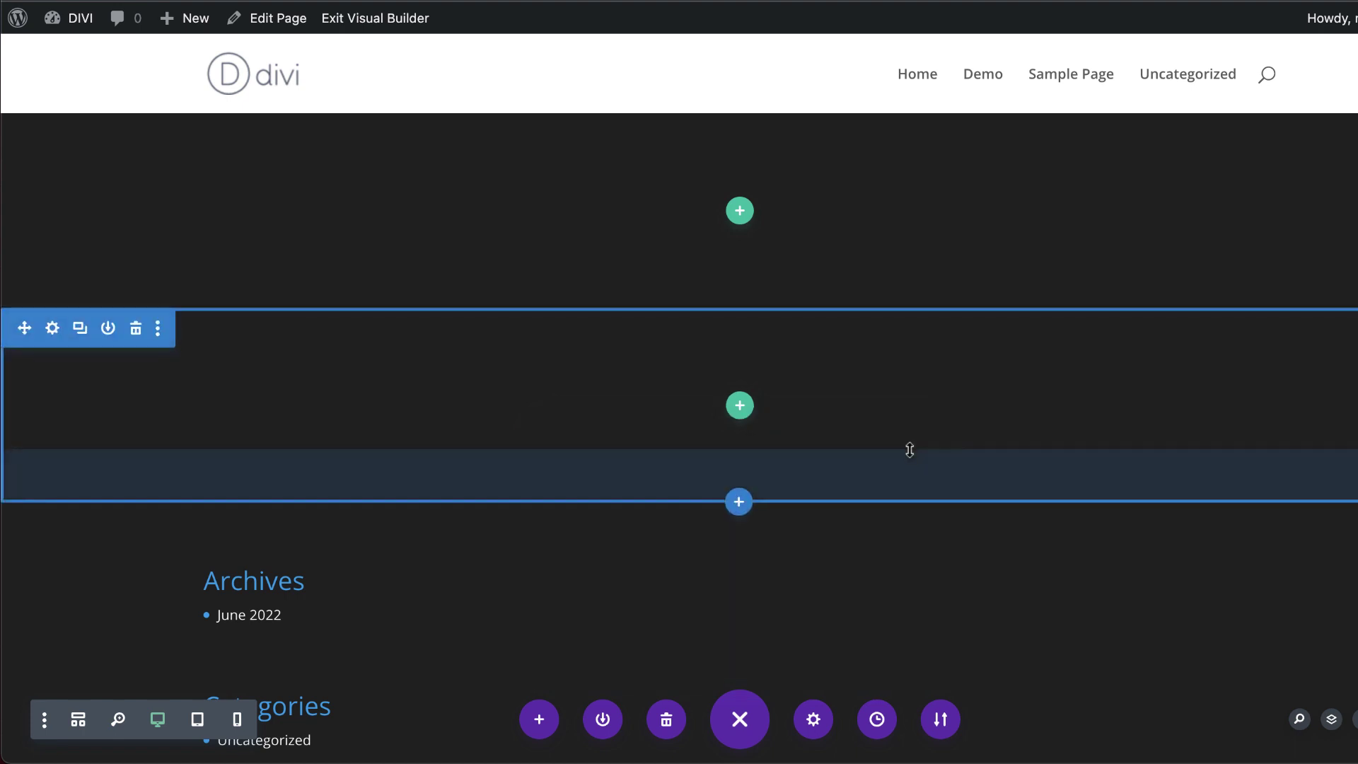
drag(910, 450, 333, 193)
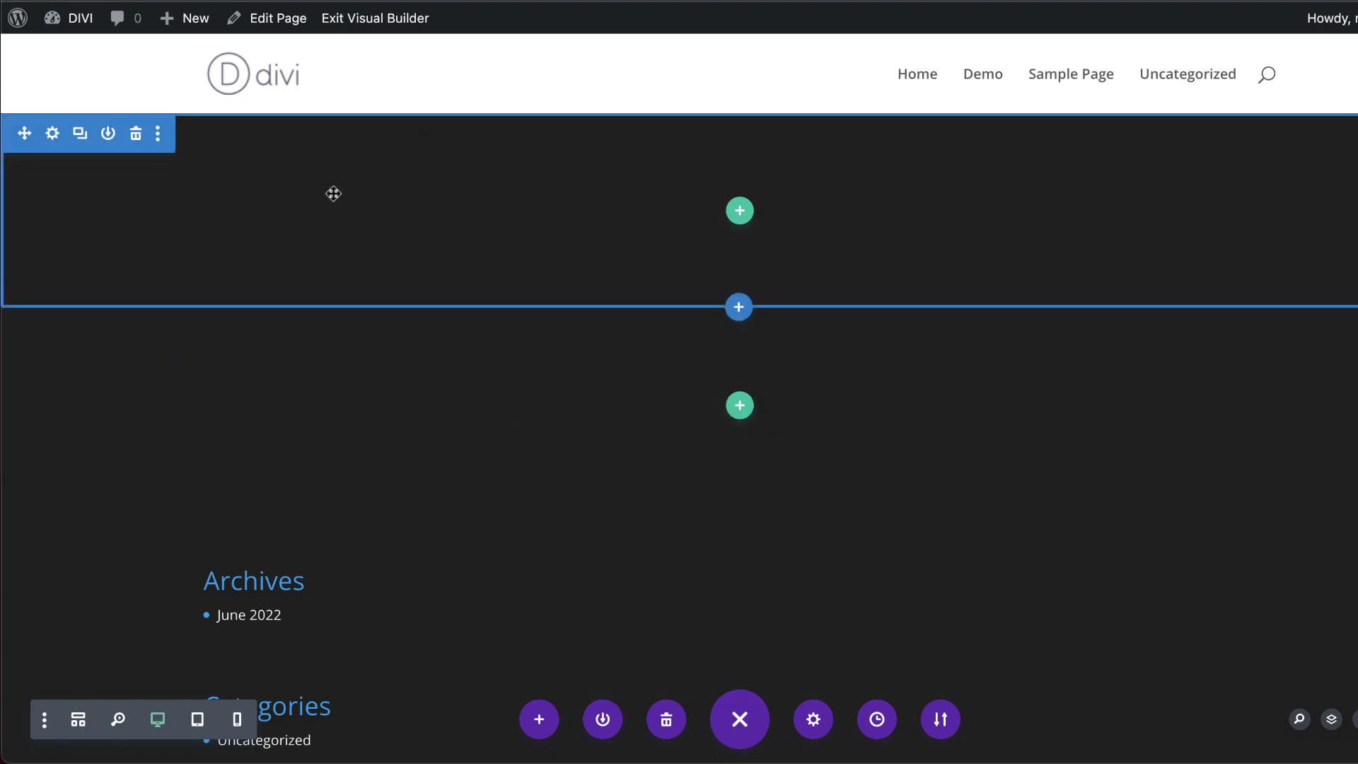
- Add a fullwidth section below it containing a Fullwidth Header module
click(741, 308)
click(859, 468)
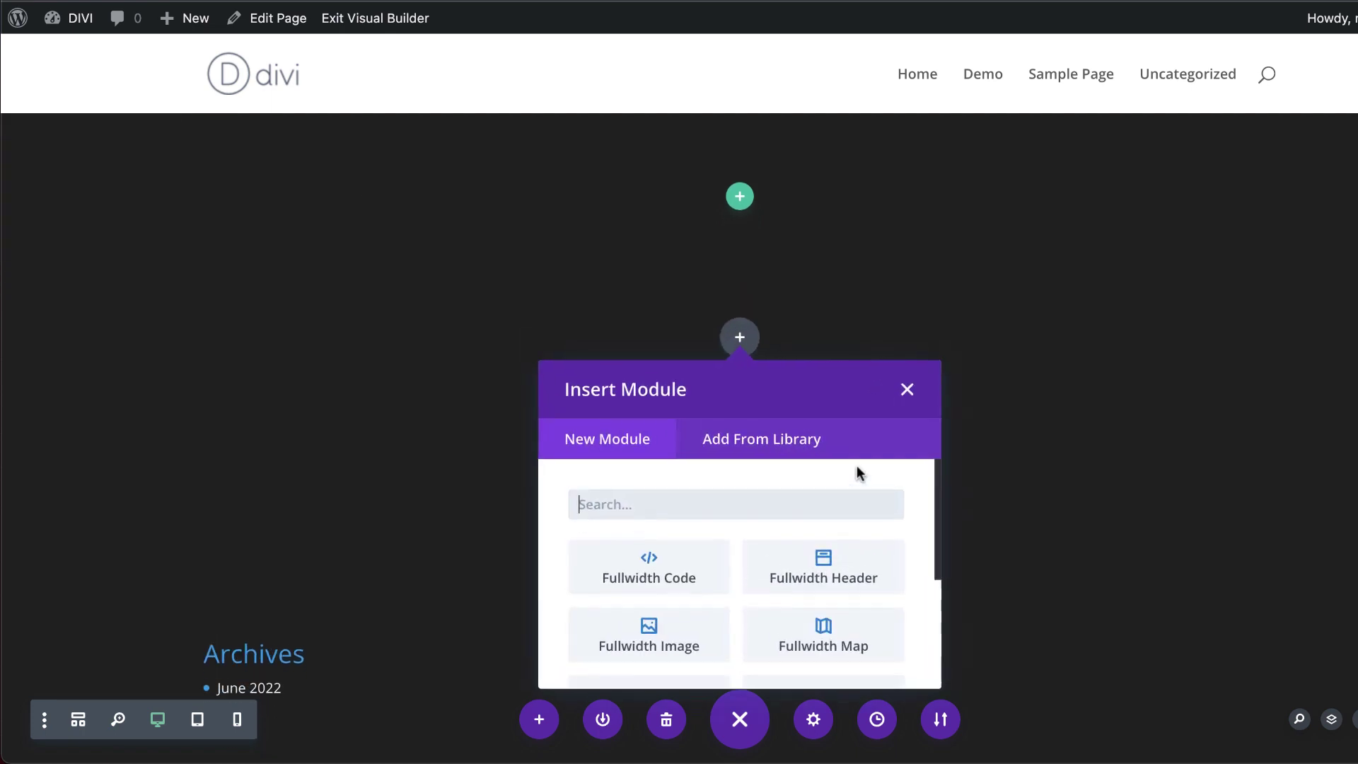
click(860, 552)
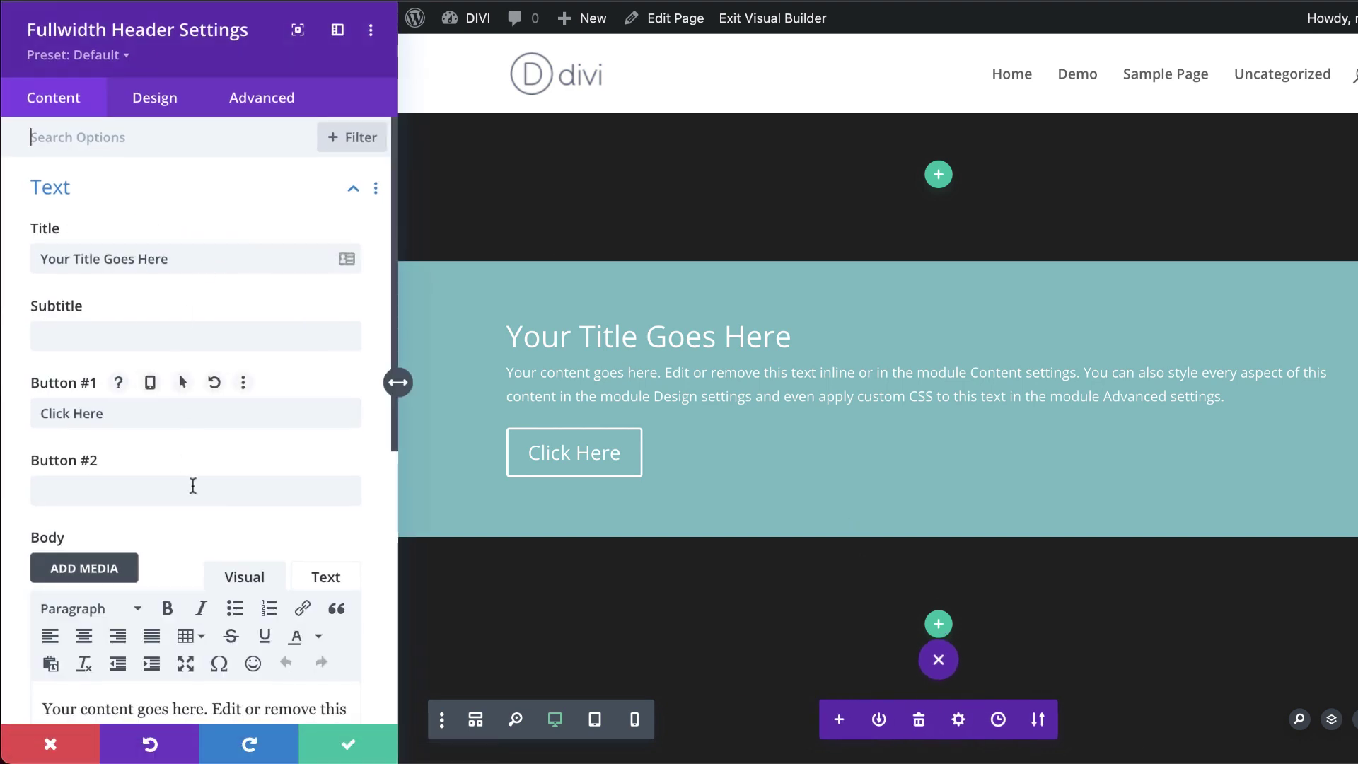
- Replace the header body with Lorem ipsum text and title it 'Lorem ipsum dolor sit amet'
scroll(191, 482, down, 5)
drag(262, 539, 10, 417)
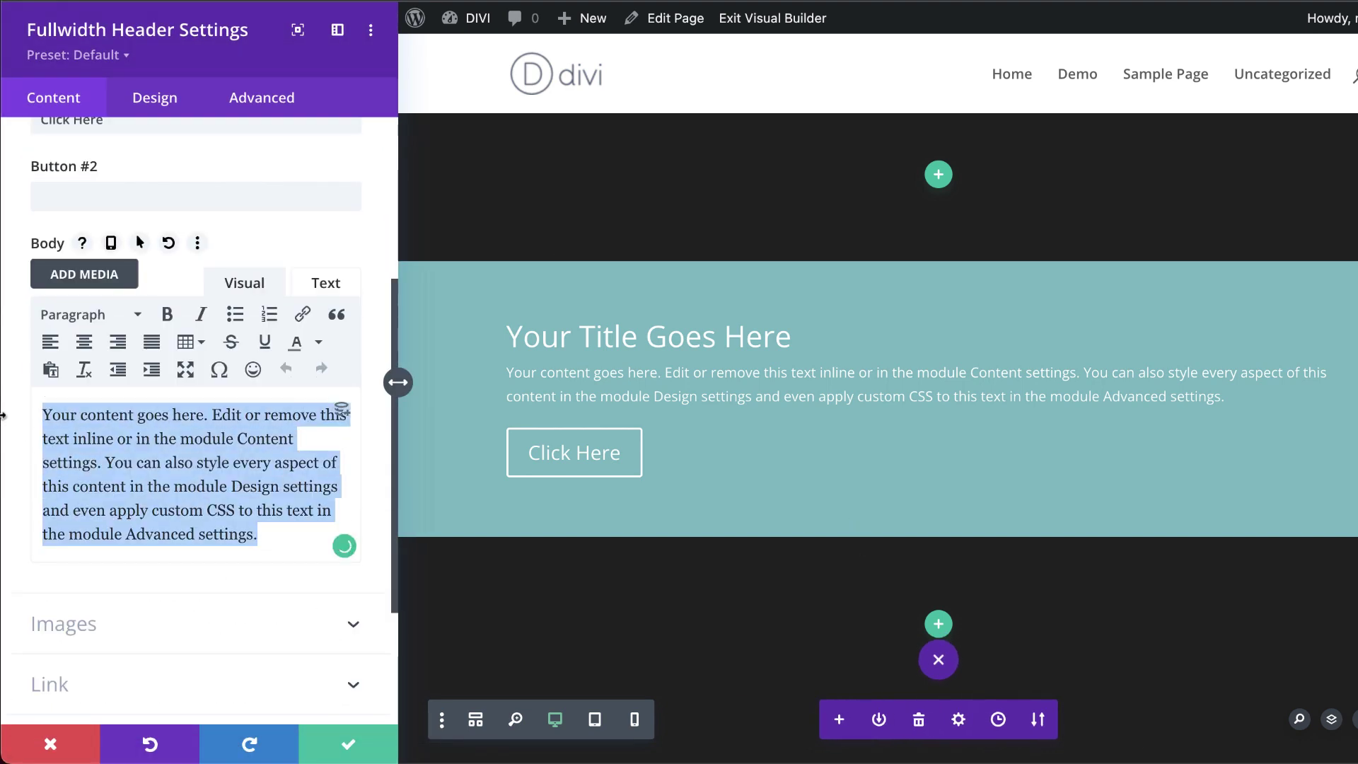
text(Lorem ipsum dolor sit amet, consectetuer adipiscing elit. Donec odio. Quisque volutpat mattis eros. Nullam malesuada erat ut turpis.)
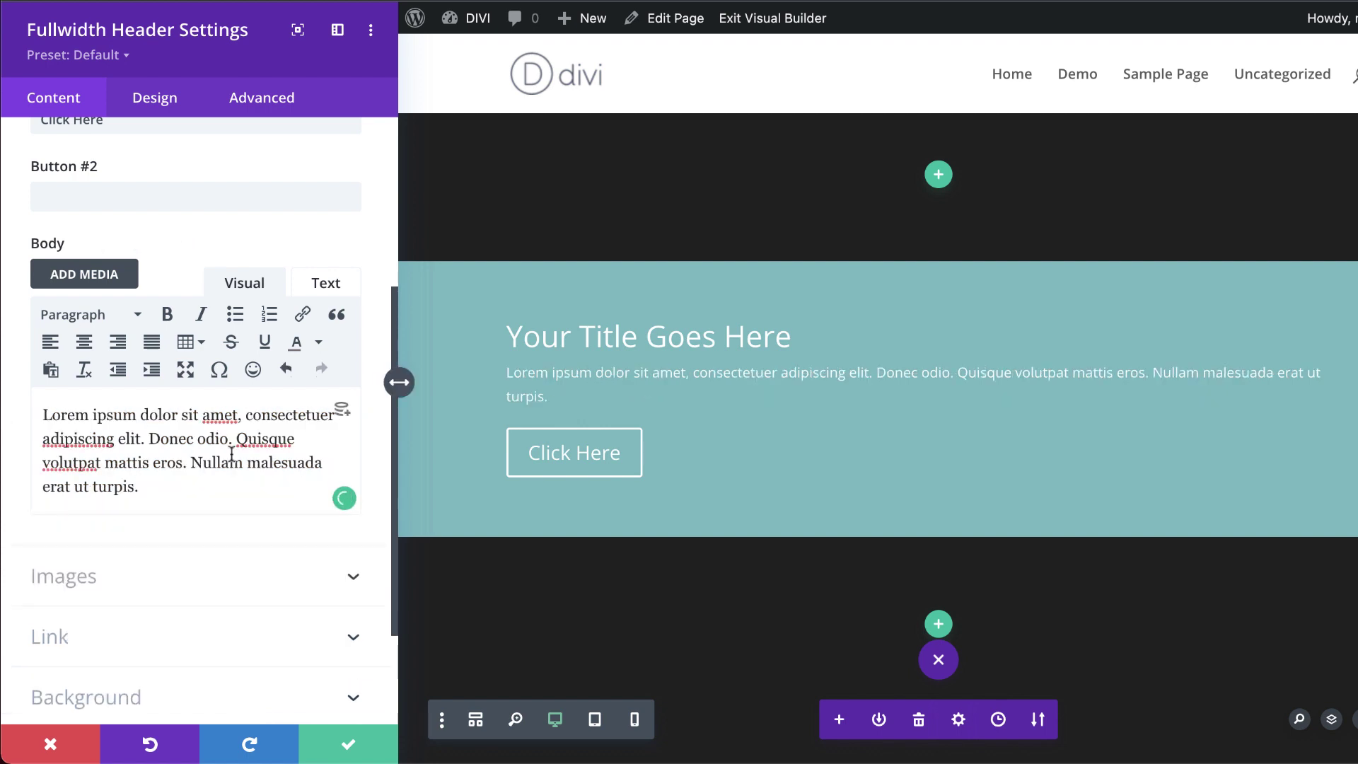
drag(233, 414, 15, 410)
key(ctrl+c)
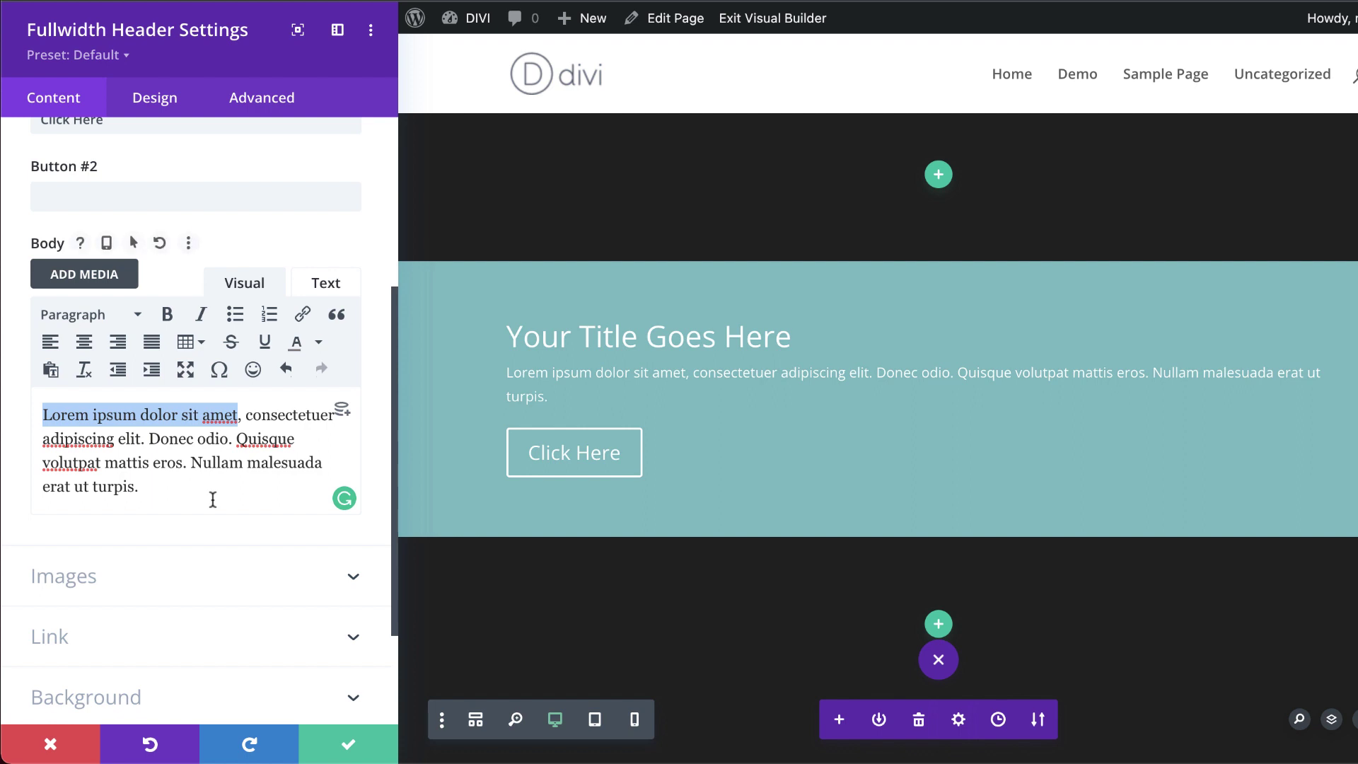
scroll(211, 481, up, 5)
triple_click(188, 261)
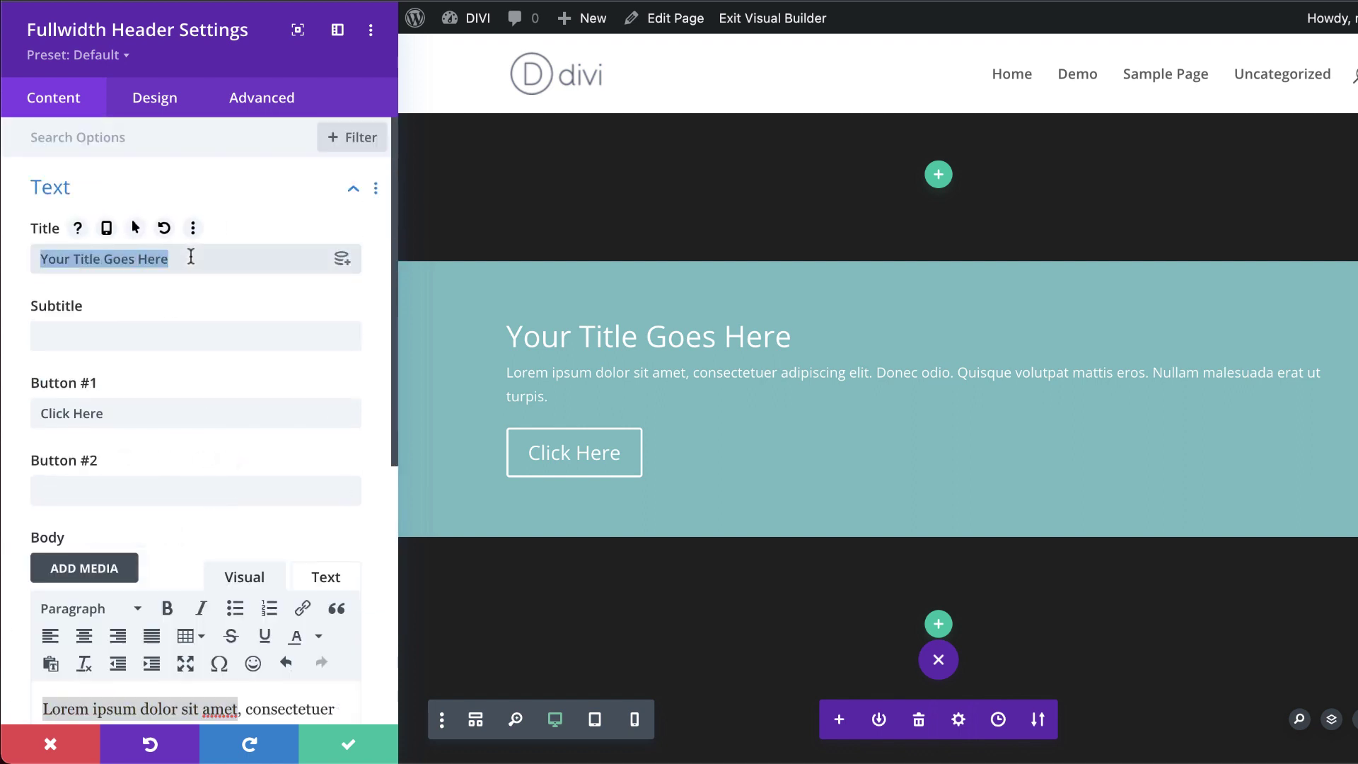
key(ctrl+v)
- Change the first button's label from 'Click Here' to 'Discover'
click(126, 418)
triple_click(137, 415)
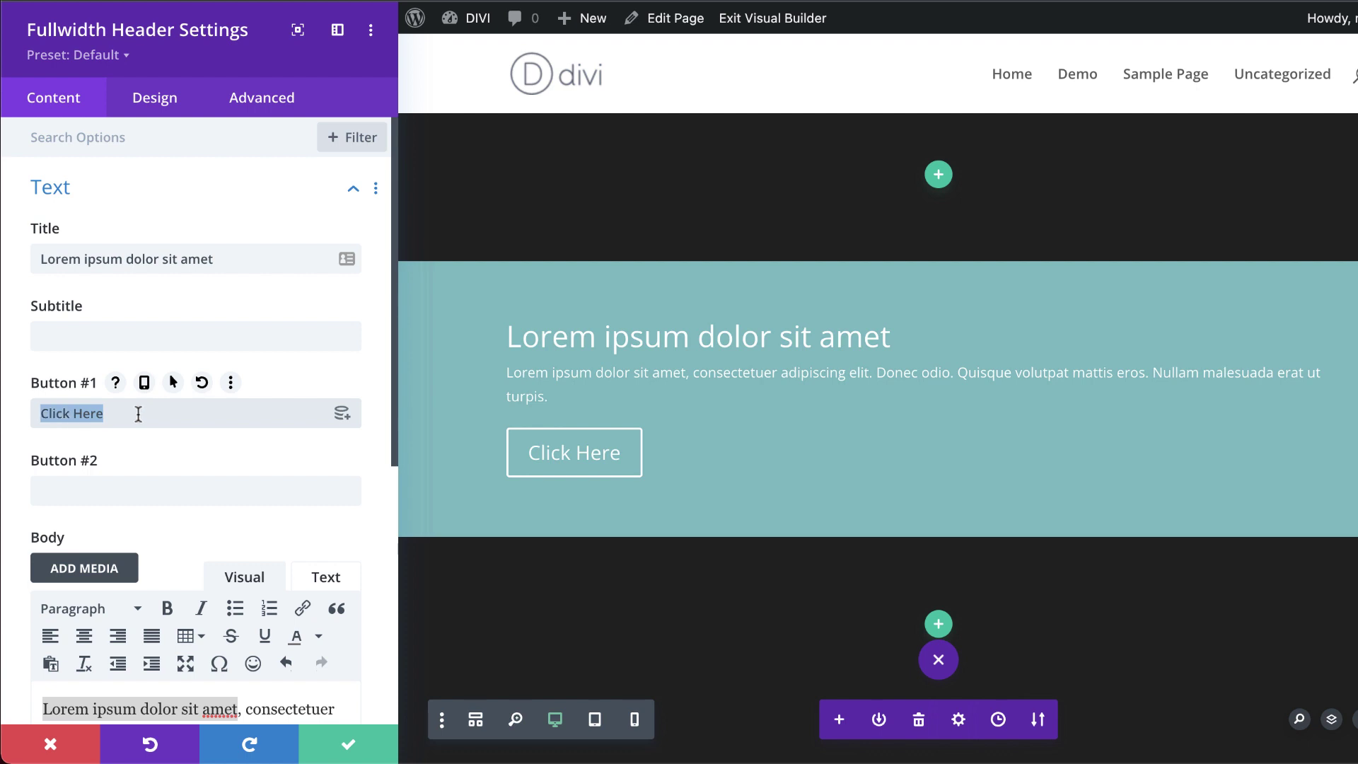
text(Discover)
scroll(205, 425, down, 1)
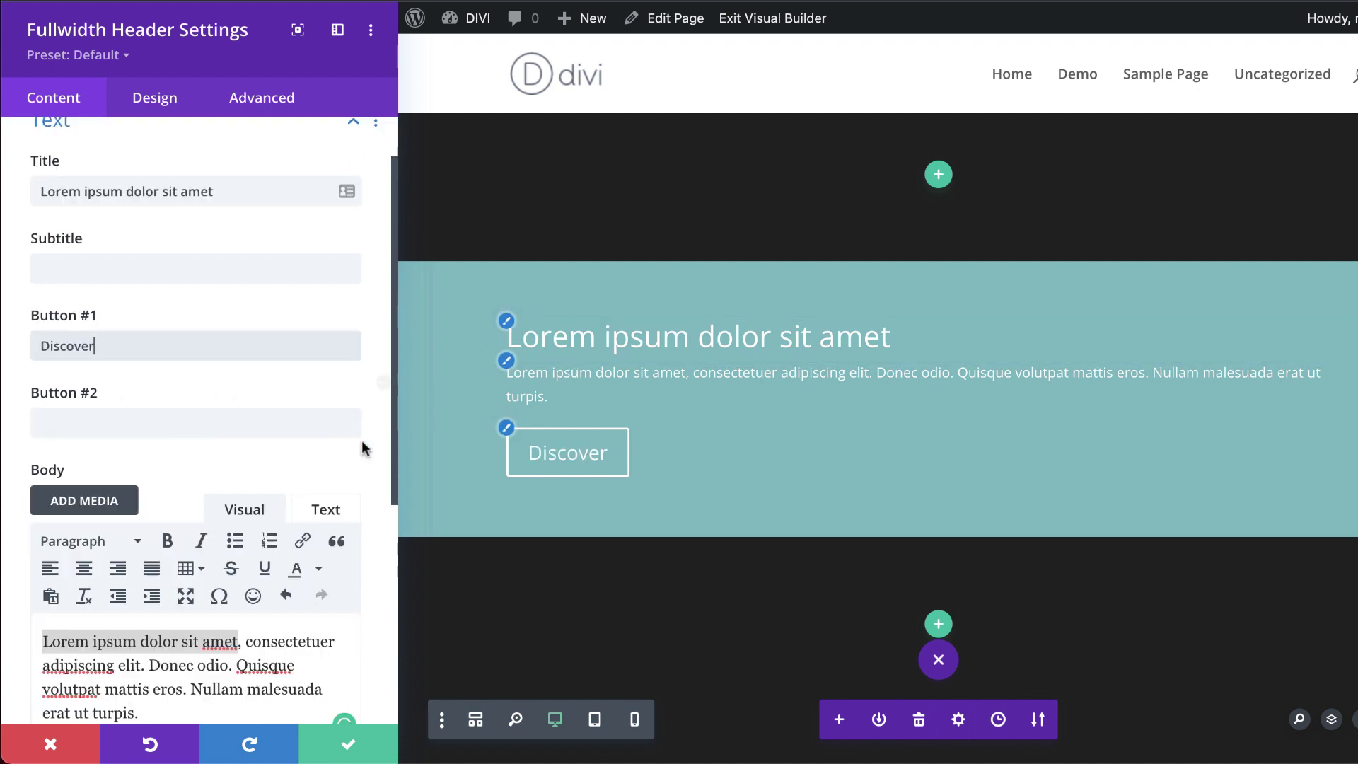
scroll(355, 488, down, 5)
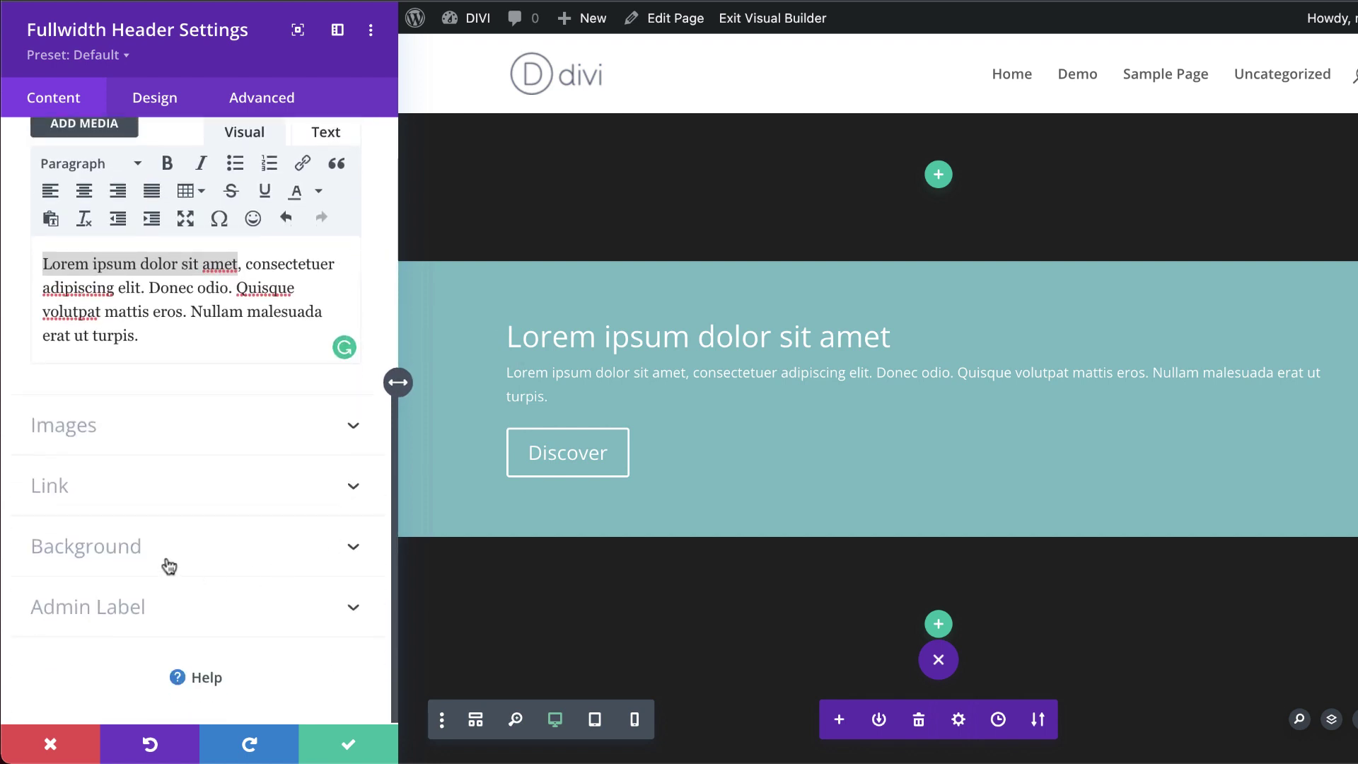
- Give the header a black background and the hiking photo as its background image
click(168, 554)
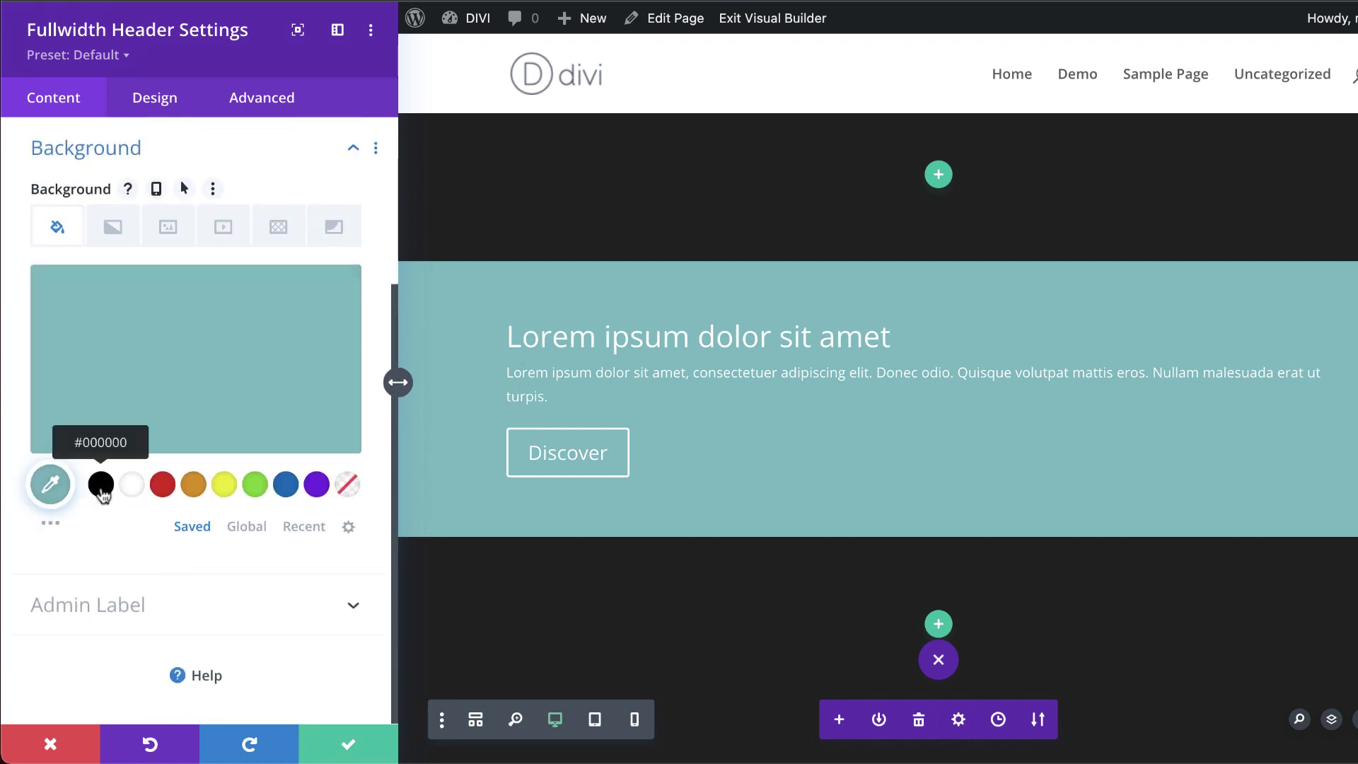
click(101, 485)
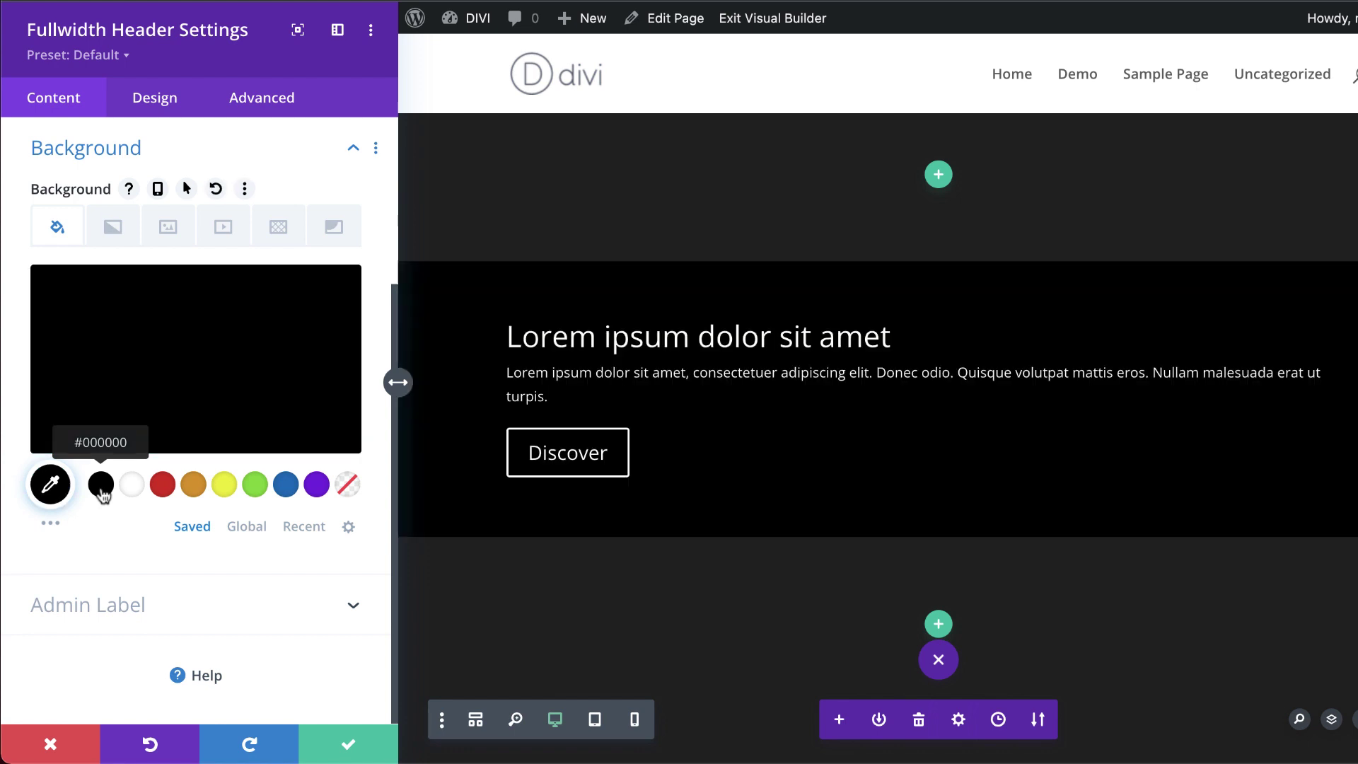
click(170, 233)
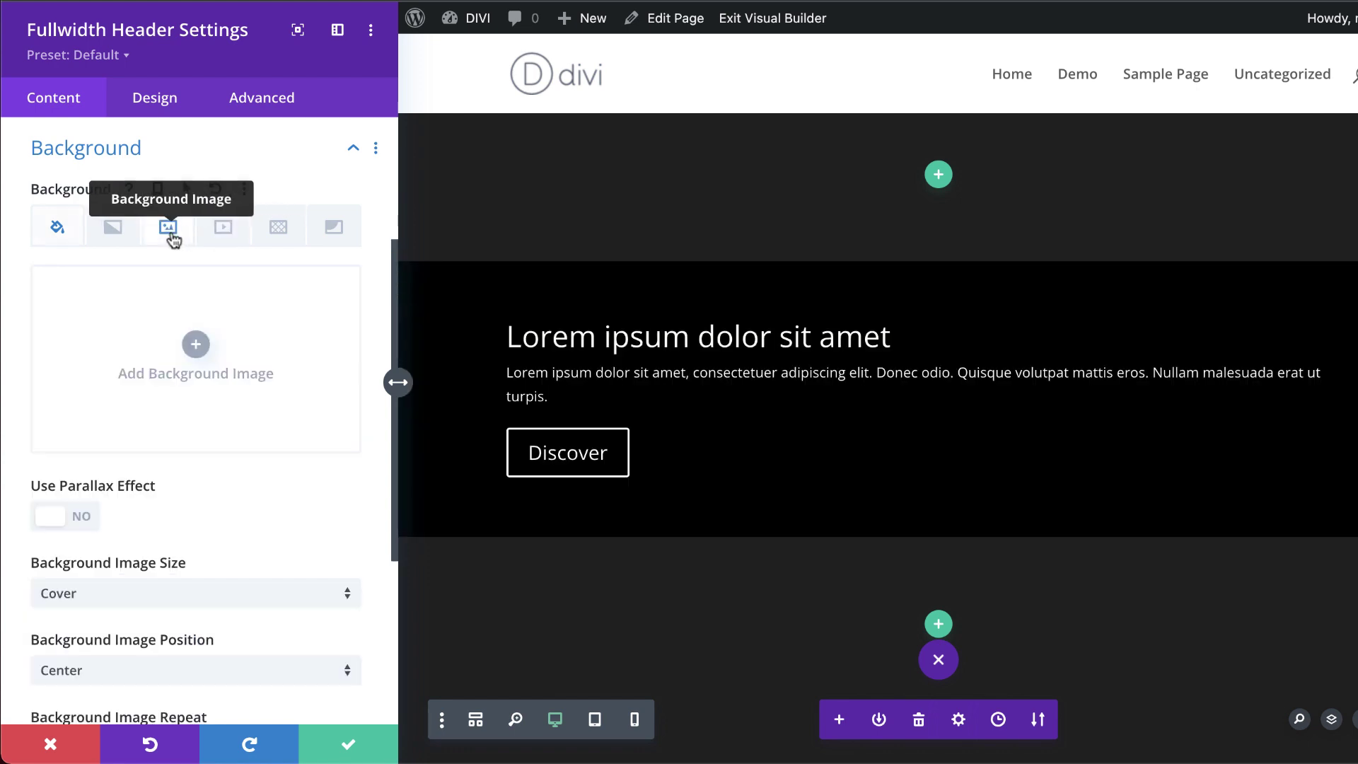
click(195, 346)
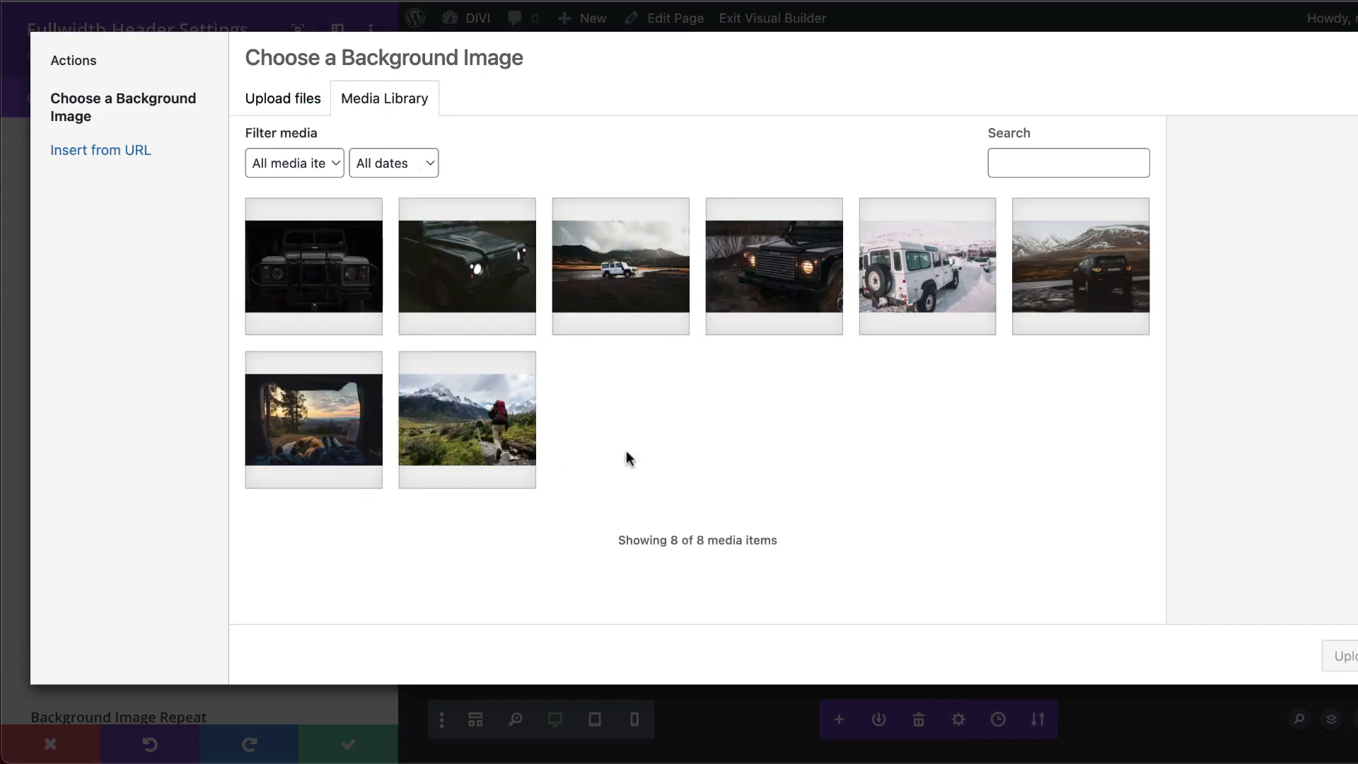
click(464, 428)
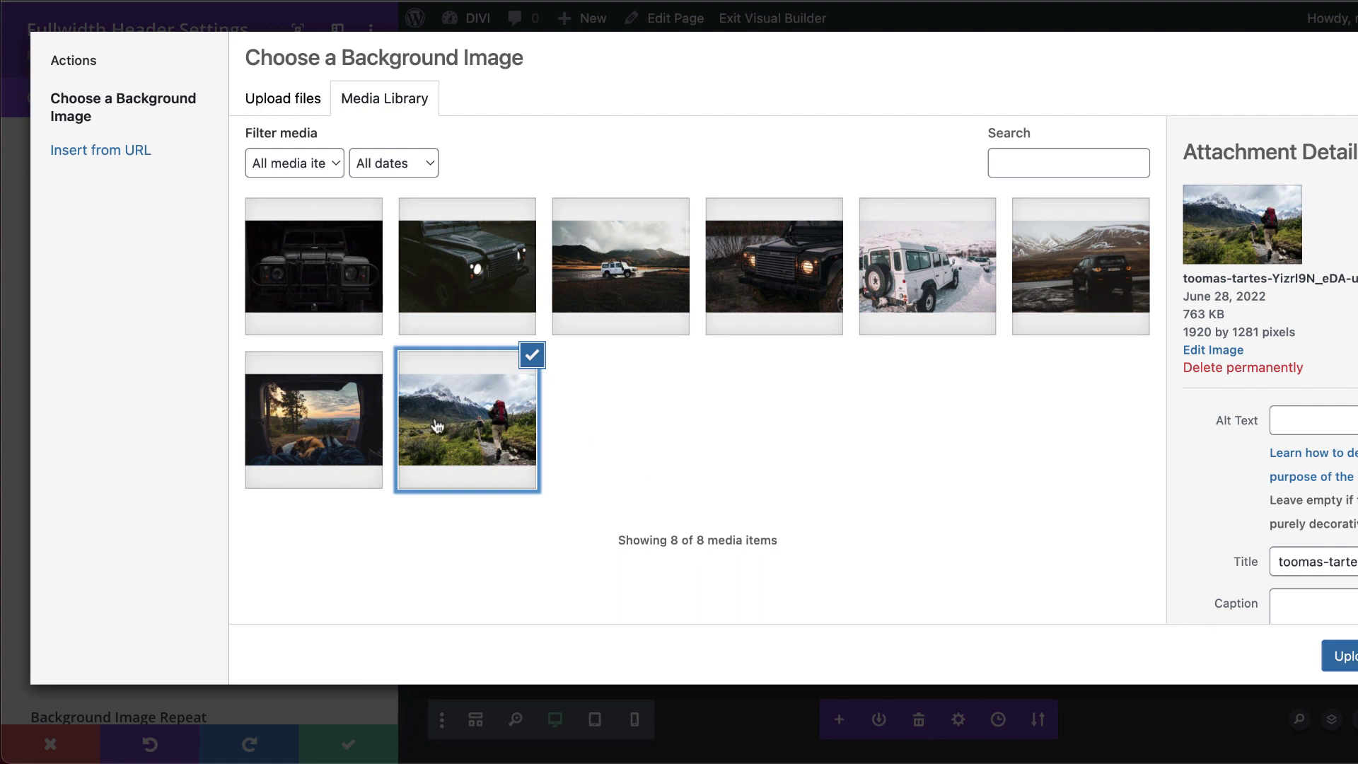
click(1337, 656)
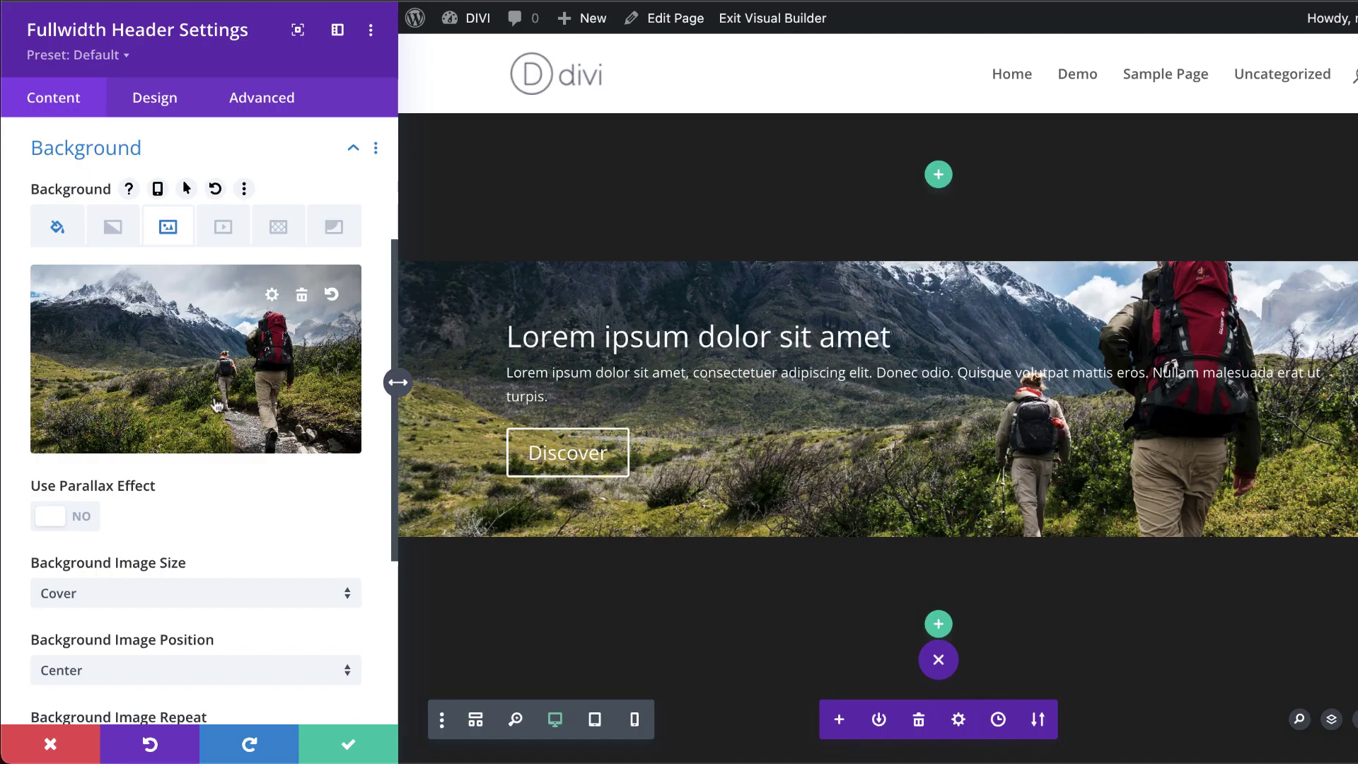
- Set the background image blend mode to Soft Light
scroll(217, 405, down, 5)
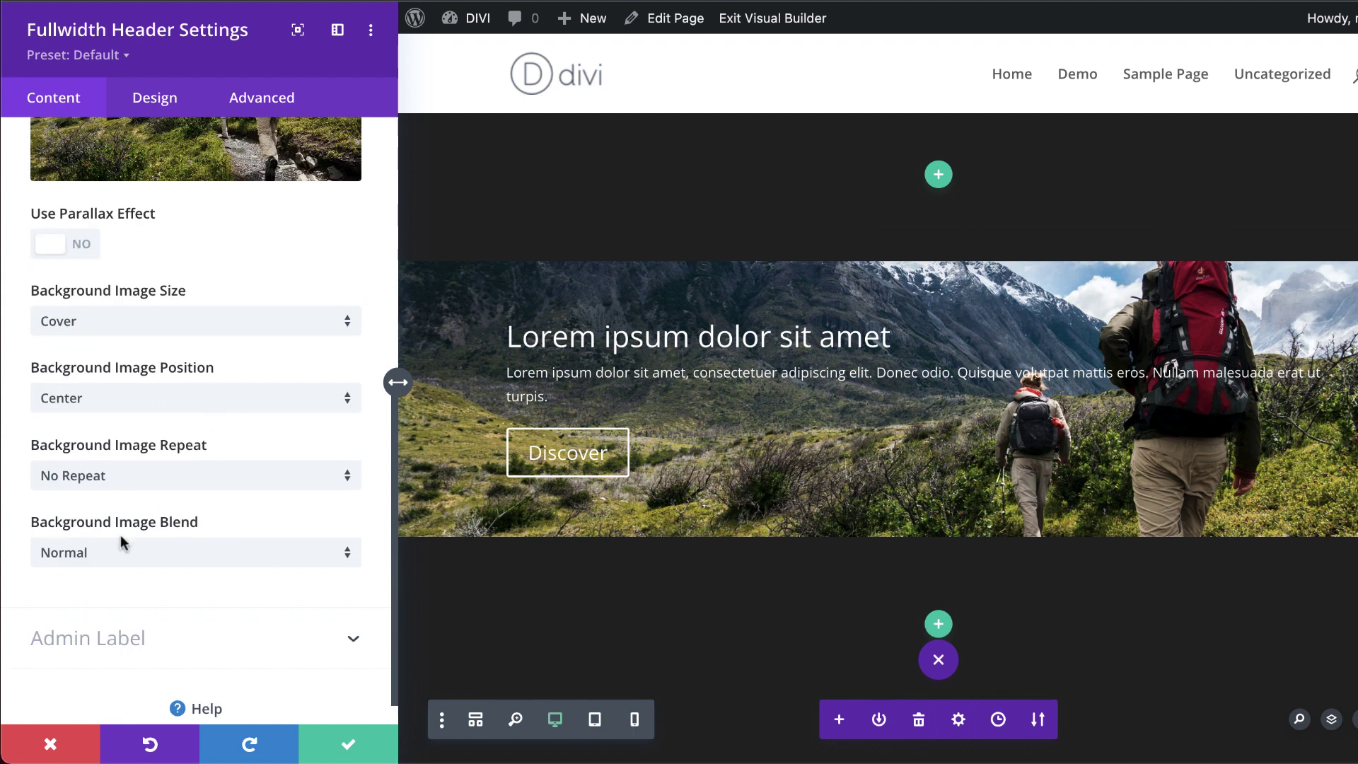
click(119, 559)
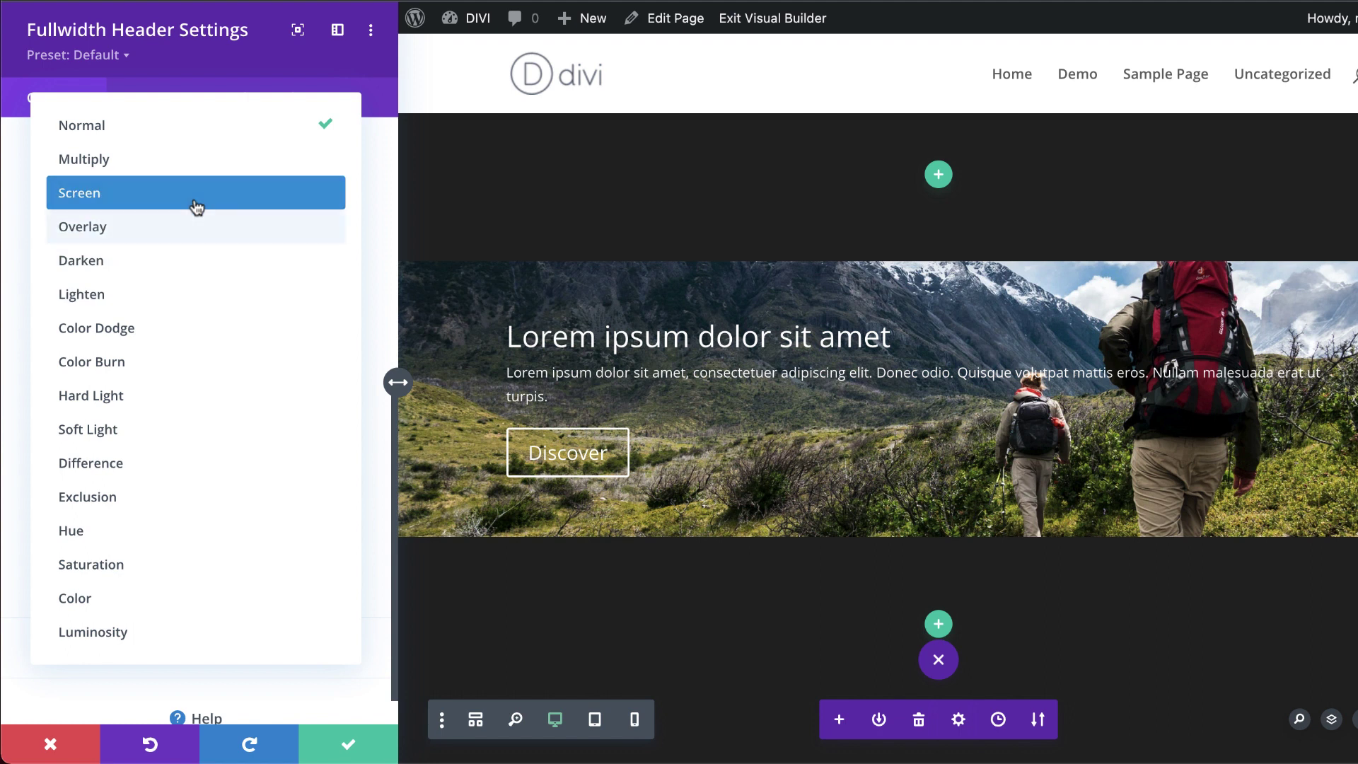
click(150, 430)
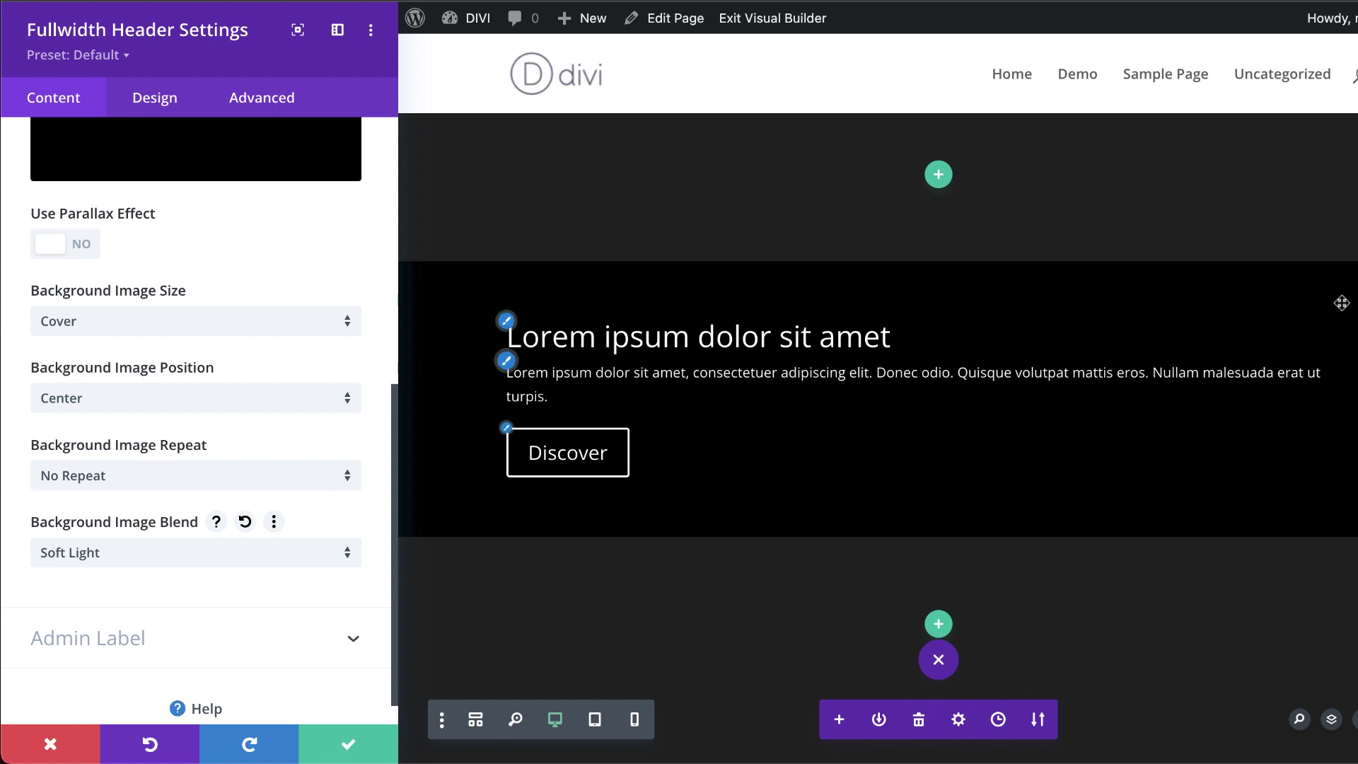
- Make the black background colour translucent at 0.69 opacity so the photo shows through
scroll(158, 522, up, 4)
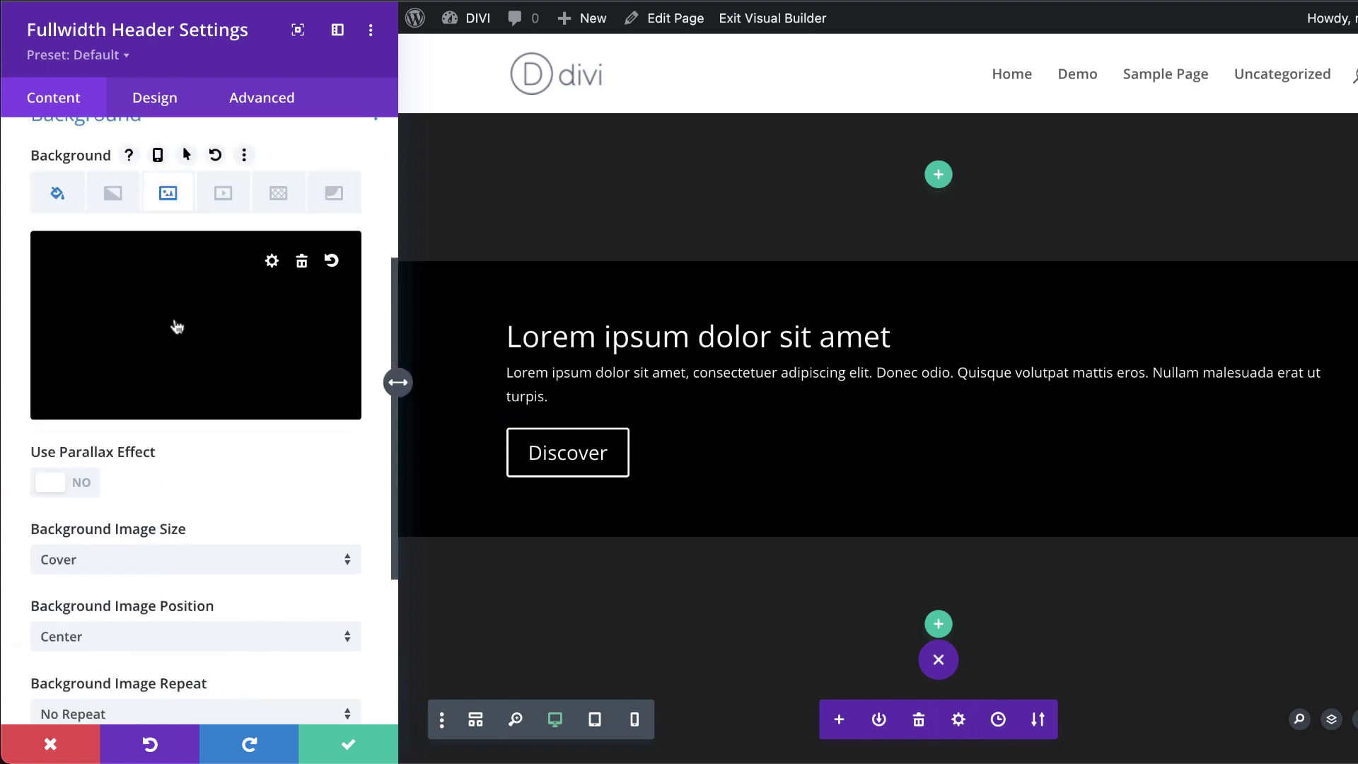
click(61, 193)
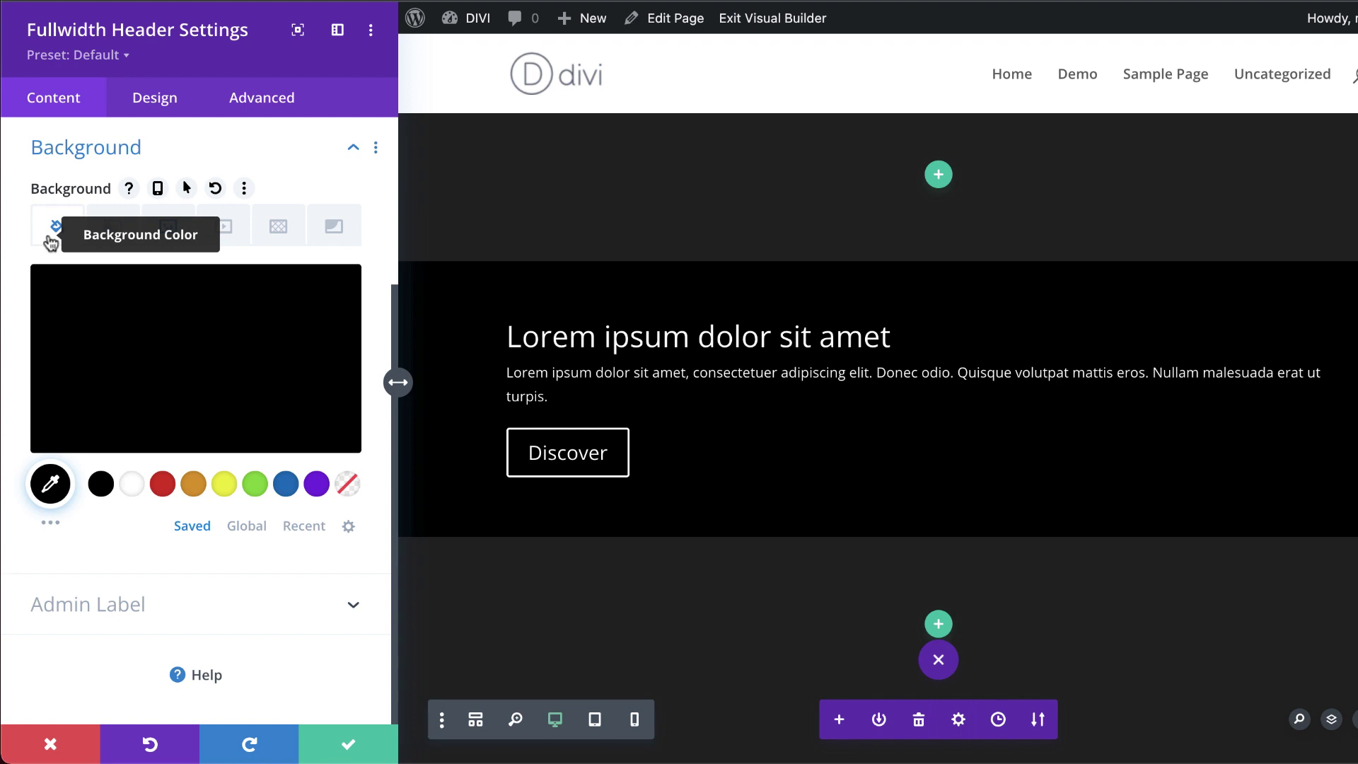
click(188, 375)
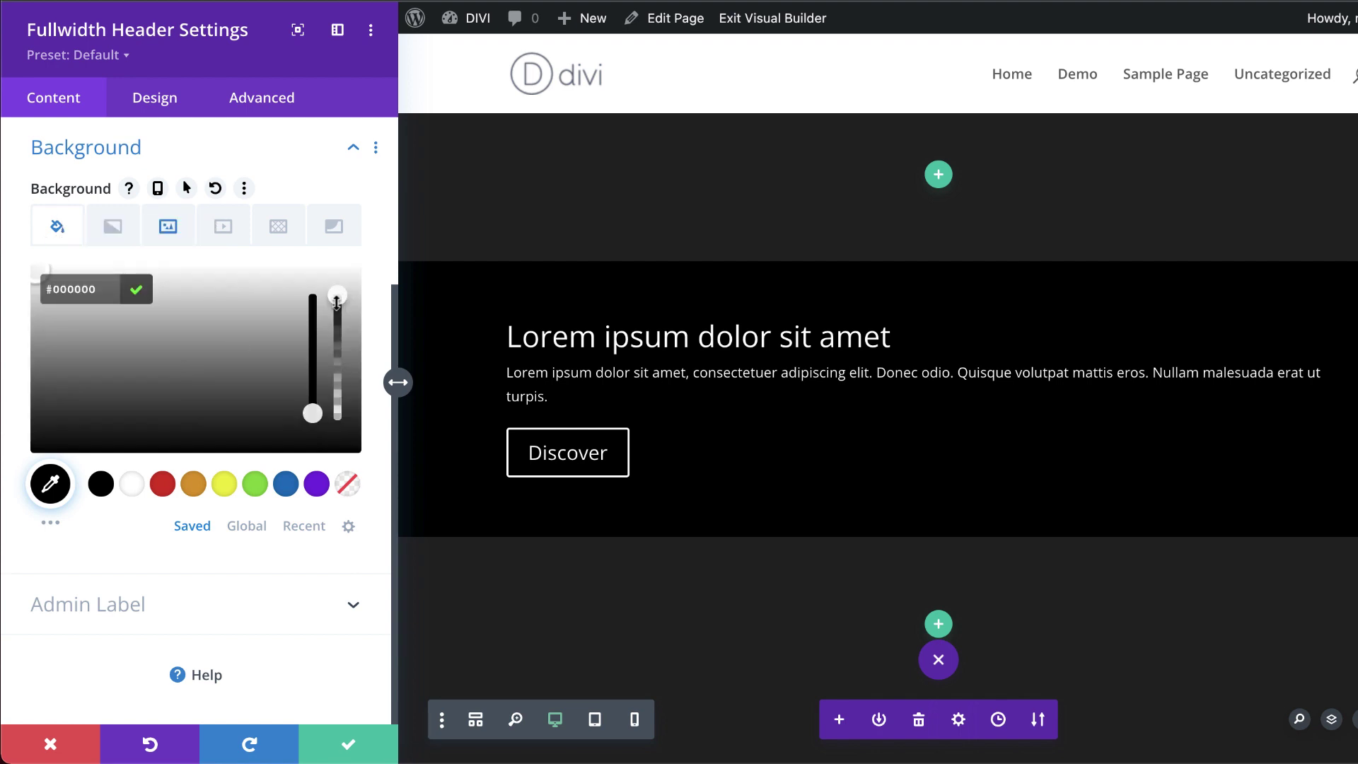
drag(337, 298, 340, 343)
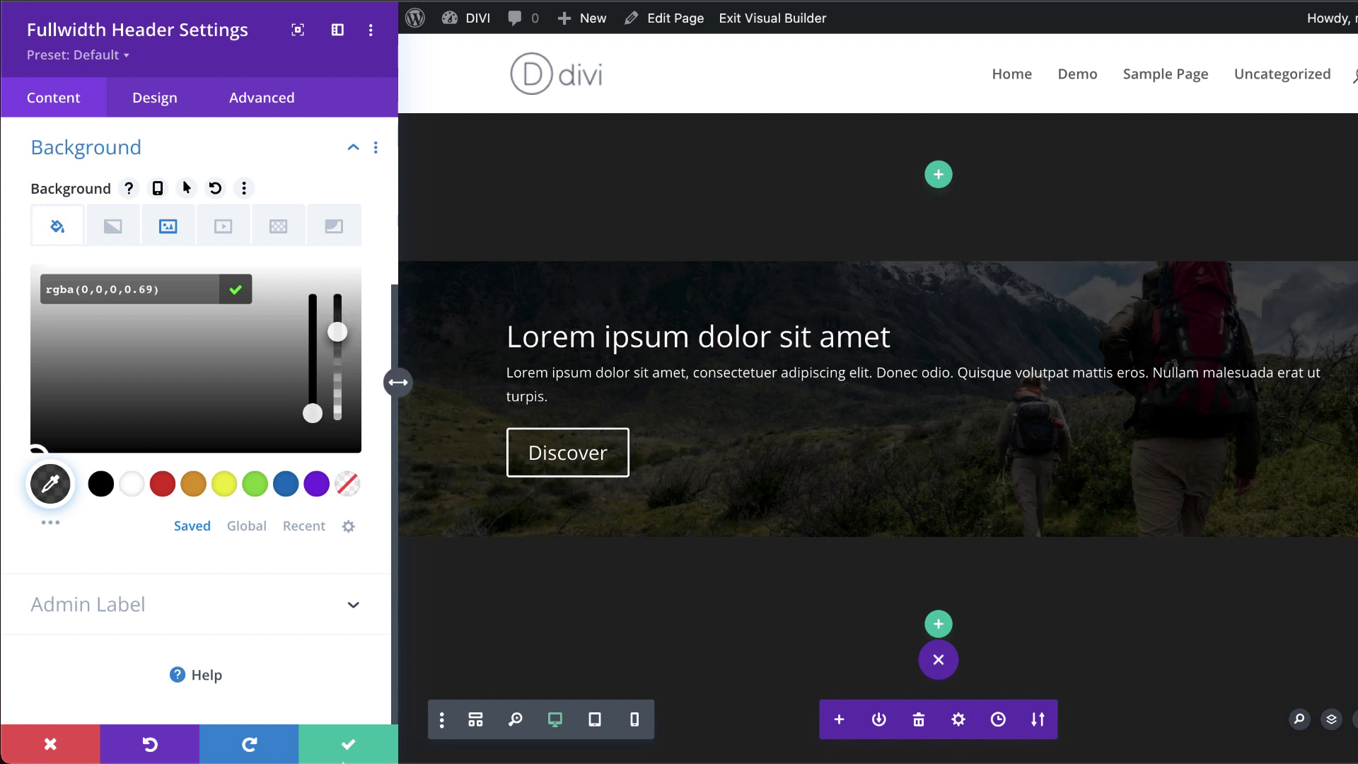
click(155, 107)
click(138, 188)
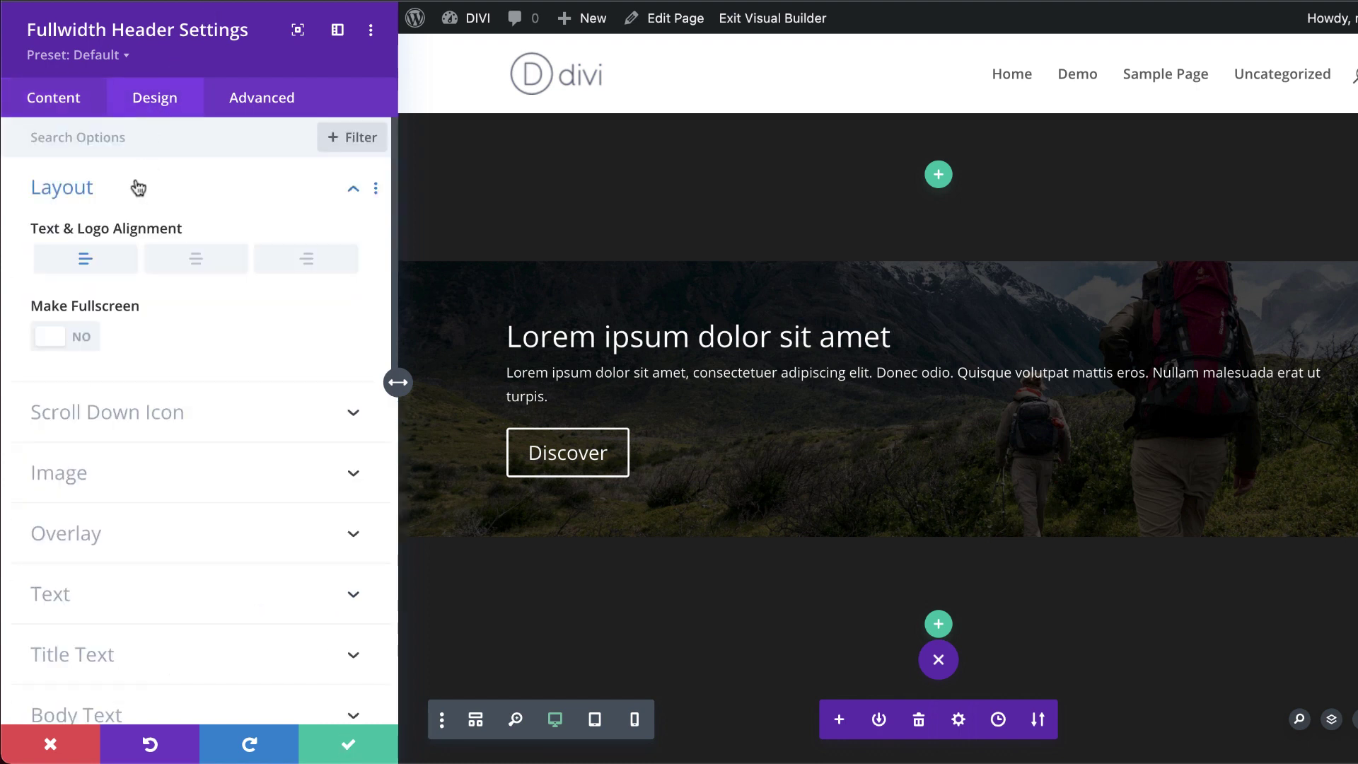
- Make the hero header fullscreen with a 78% content width
click(84, 343)
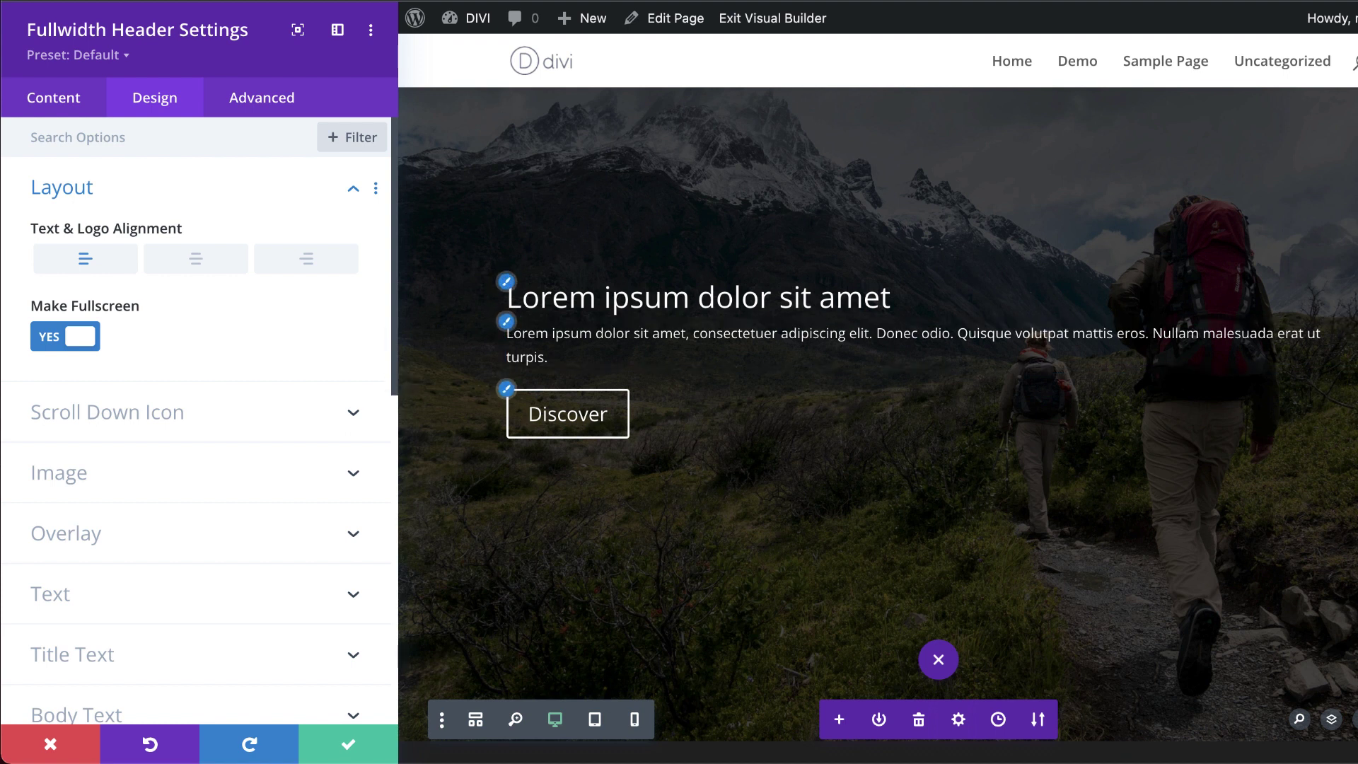
scroll(252, 433, down, 2)
scroll(254, 434, down, 8)
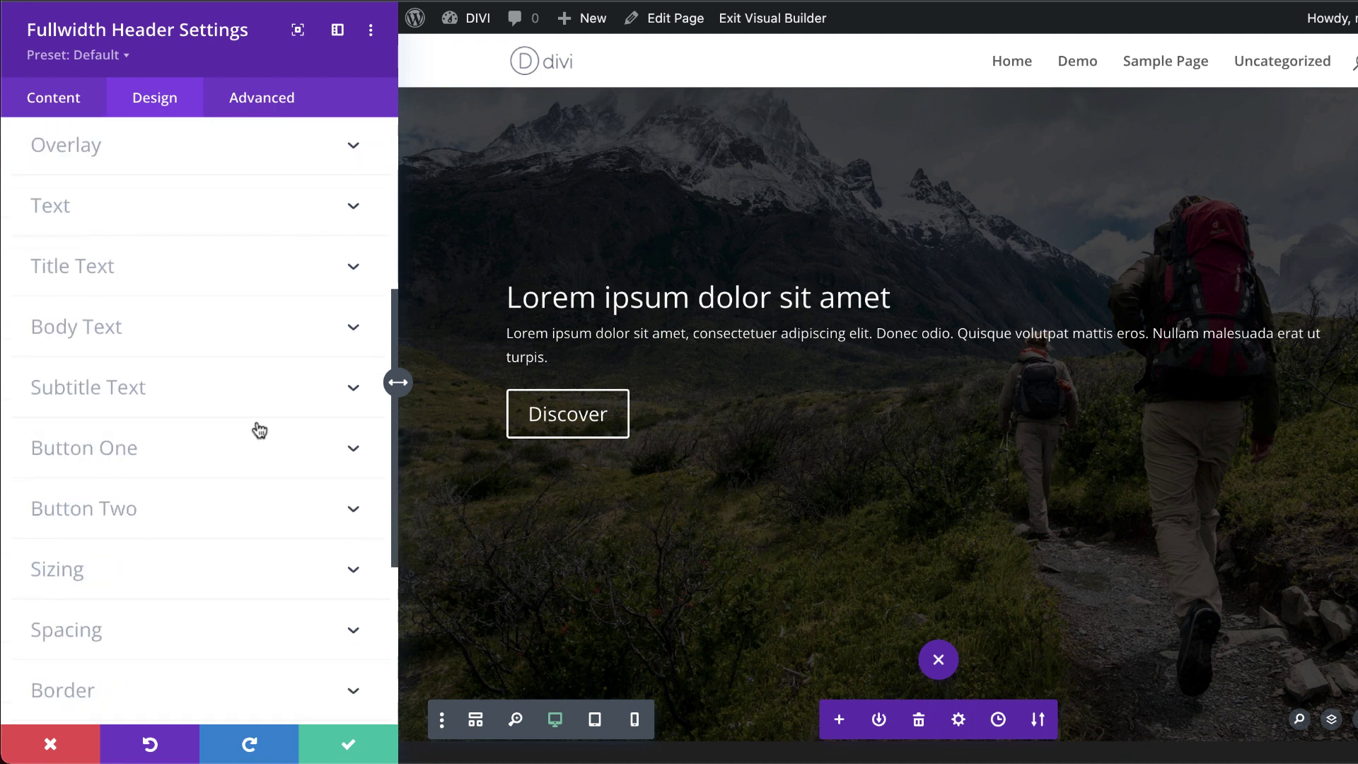
scroll(257, 428, down, 2)
click(109, 531)
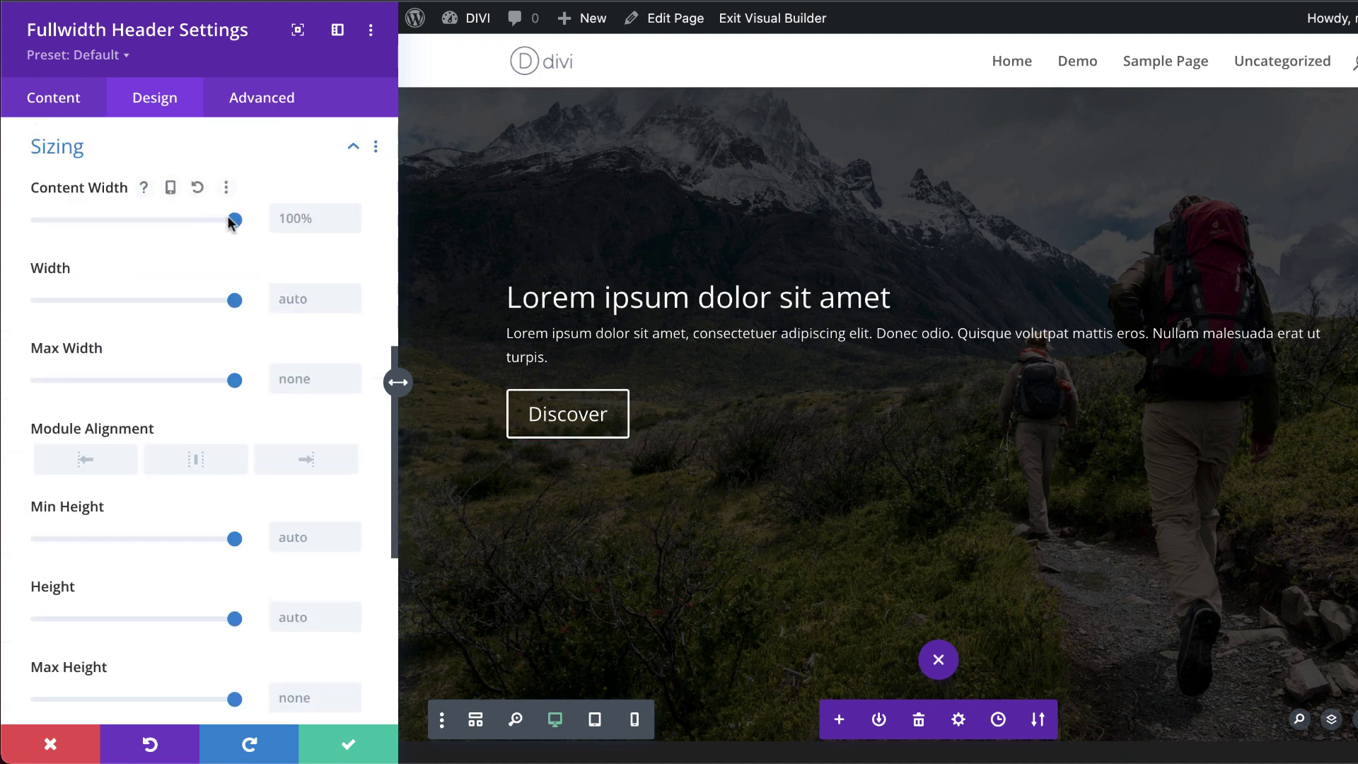
drag(229, 221, 189, 221)
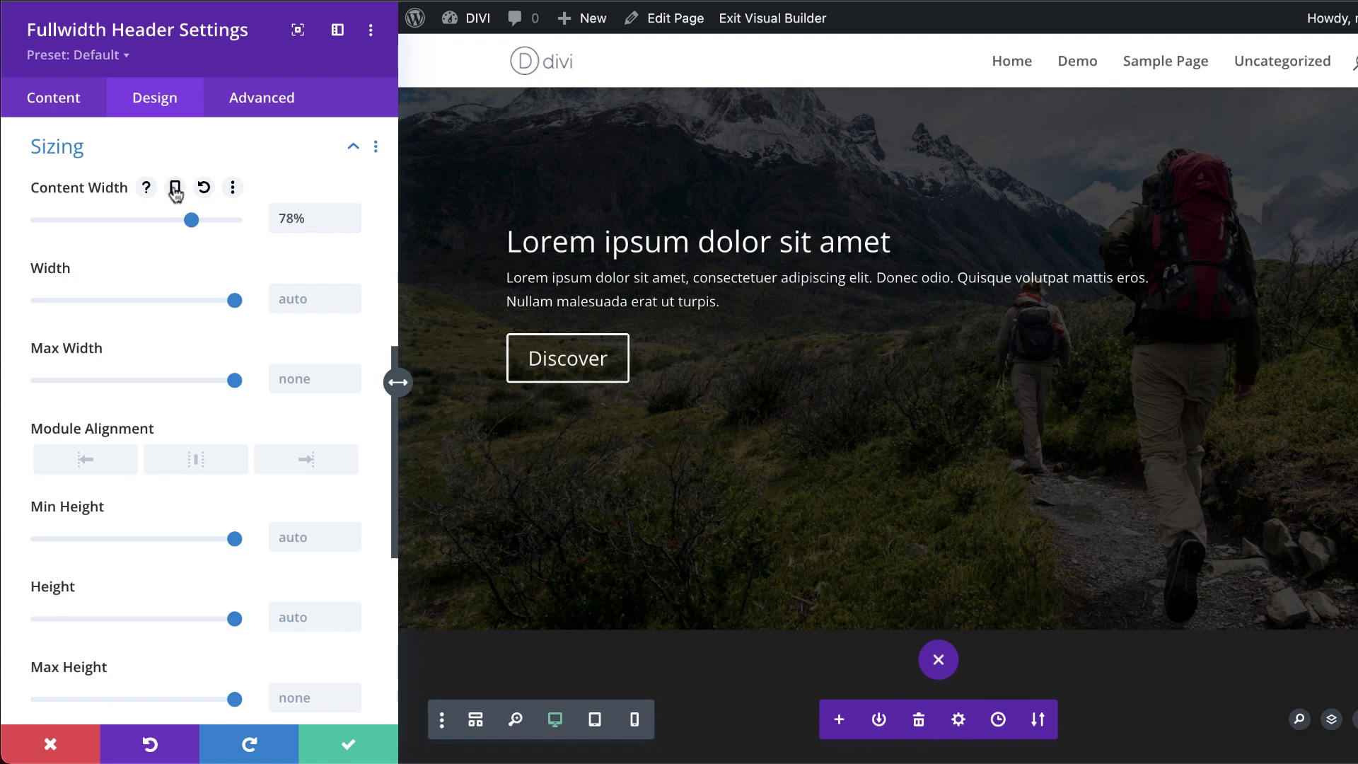
- Set the tablet content width to 100%, check the phone value, and return to desktop
click(175, 188)
click(197, 228)
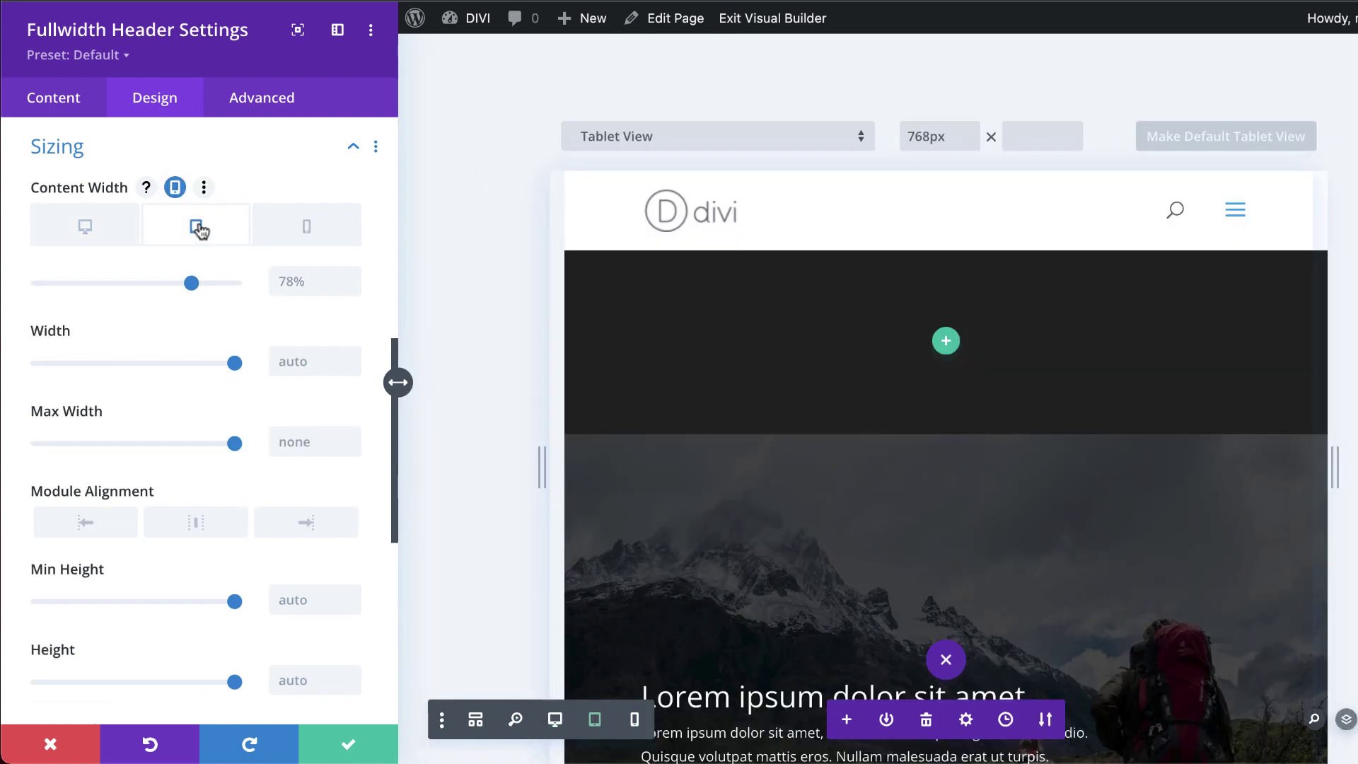
scroll(776, 376, down, 5)
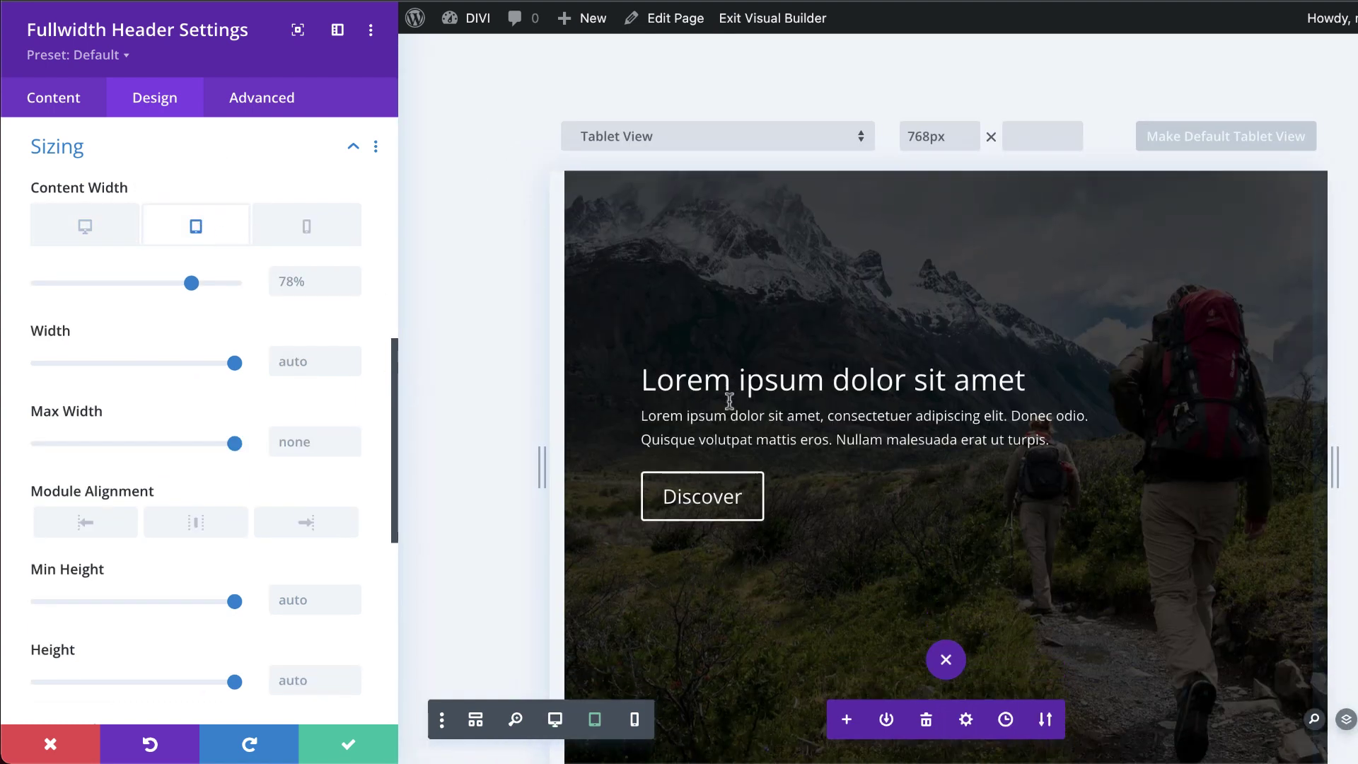
drag(193, 281, 251, 290)
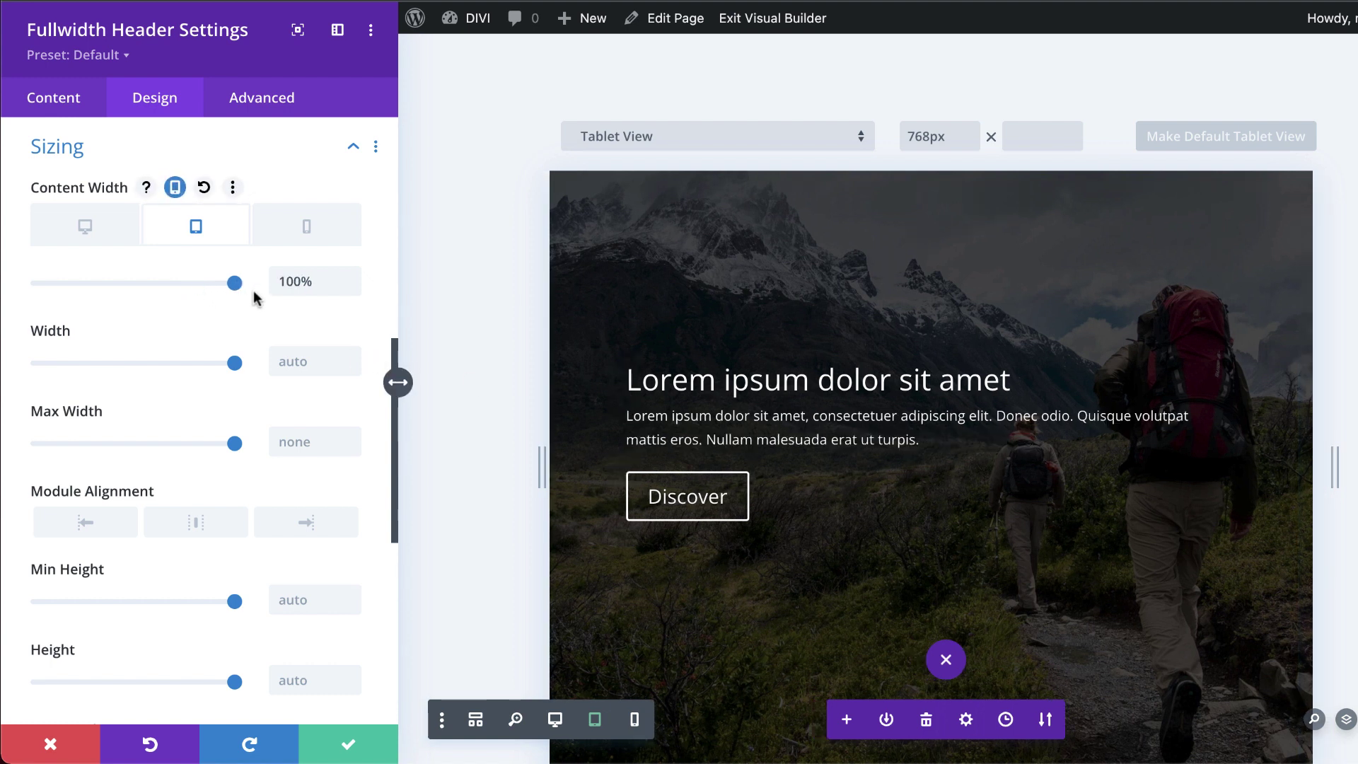
click(309, 227)
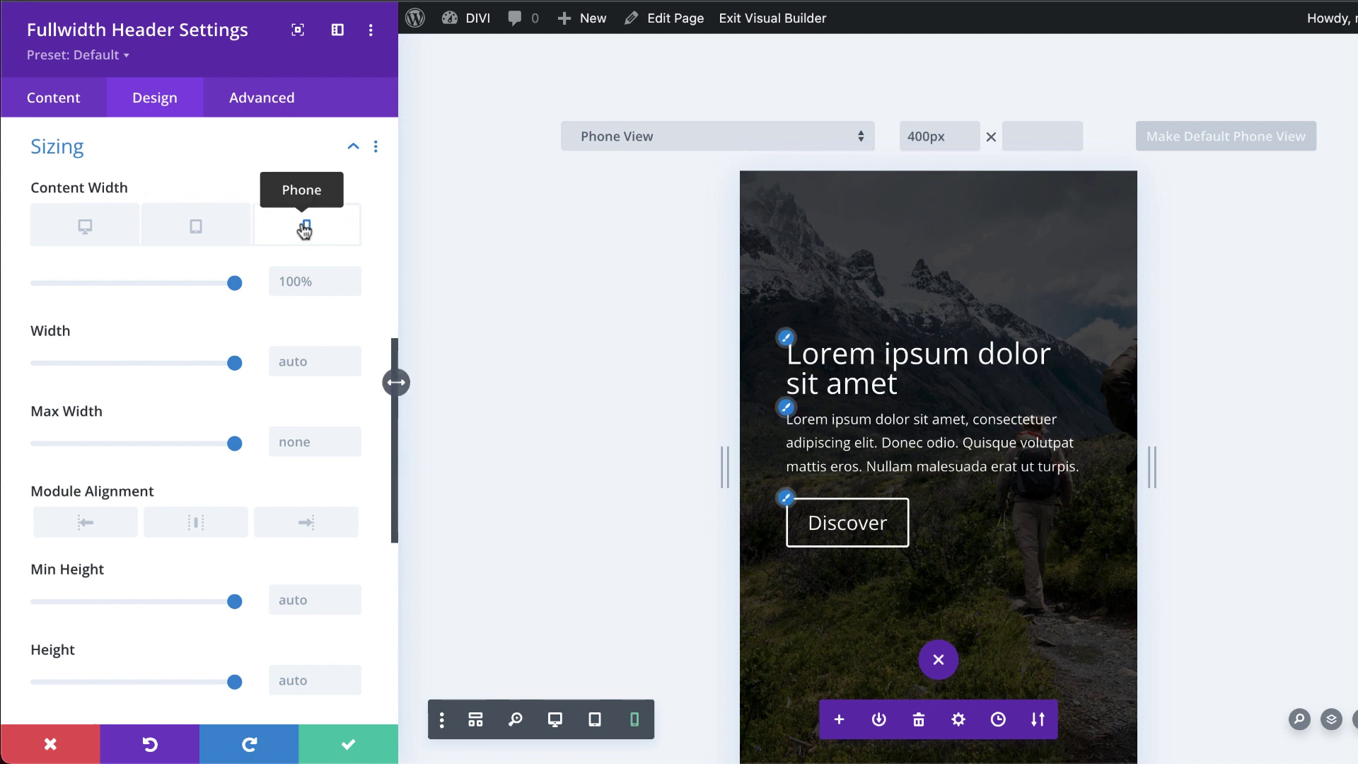
click(79, 230)
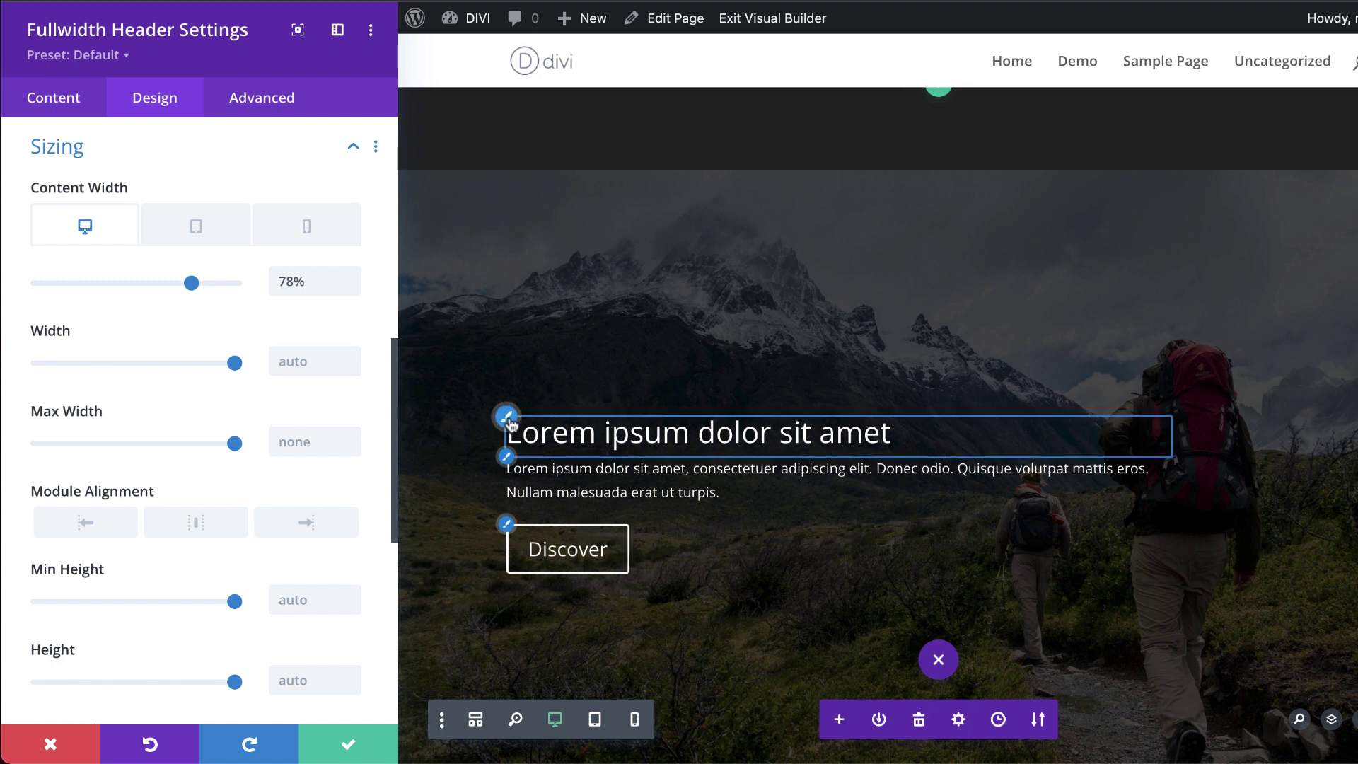
- Style the hero title in bold uppercase Poppins at 72px
click(506, 418)
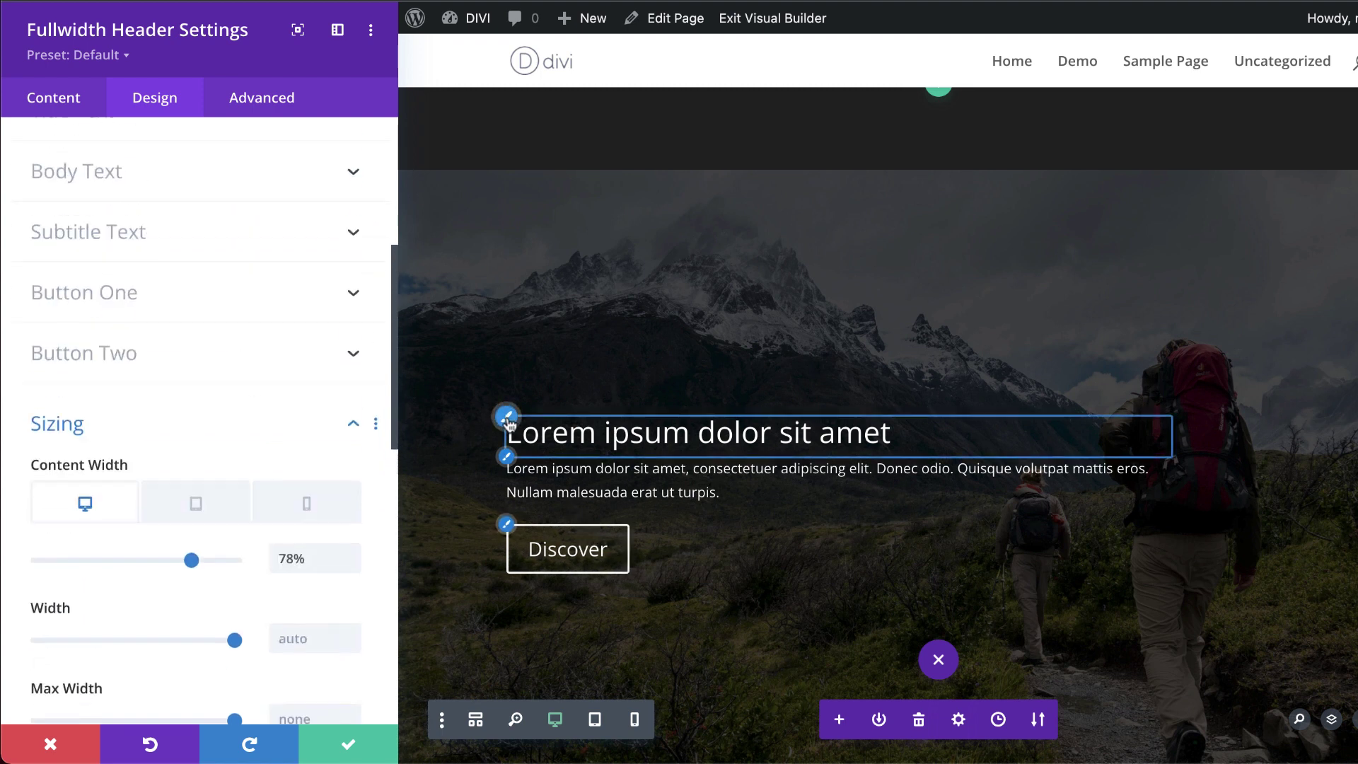
click(246, 309)
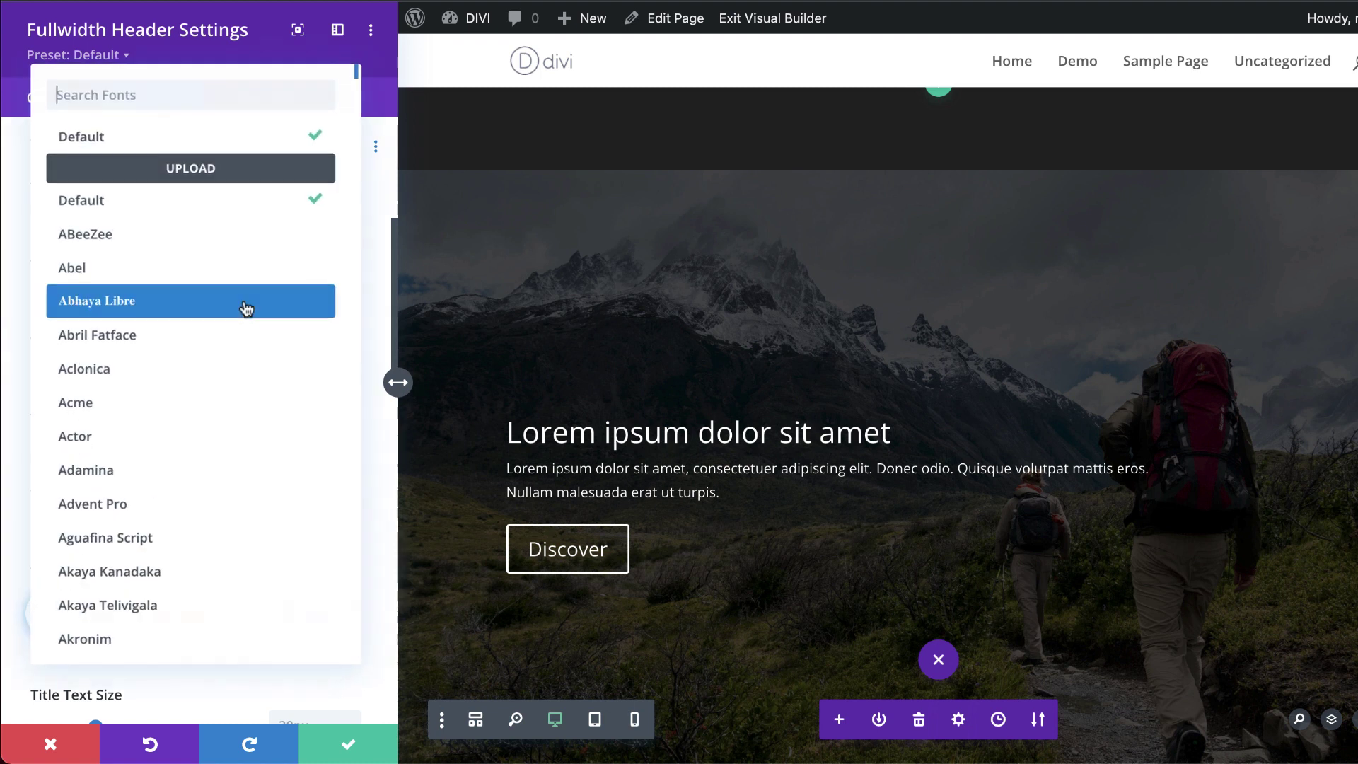
text(popp)
click(124, 134)
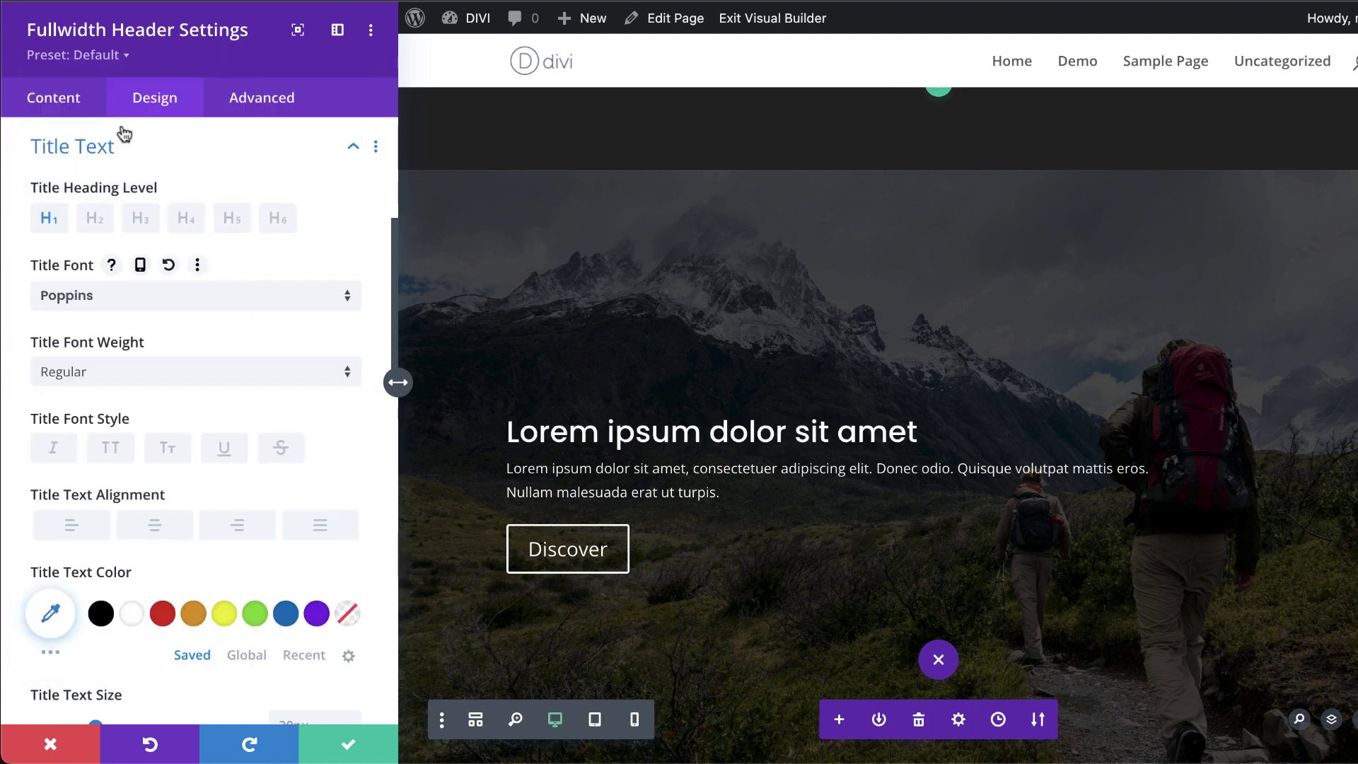
click(111, 372)
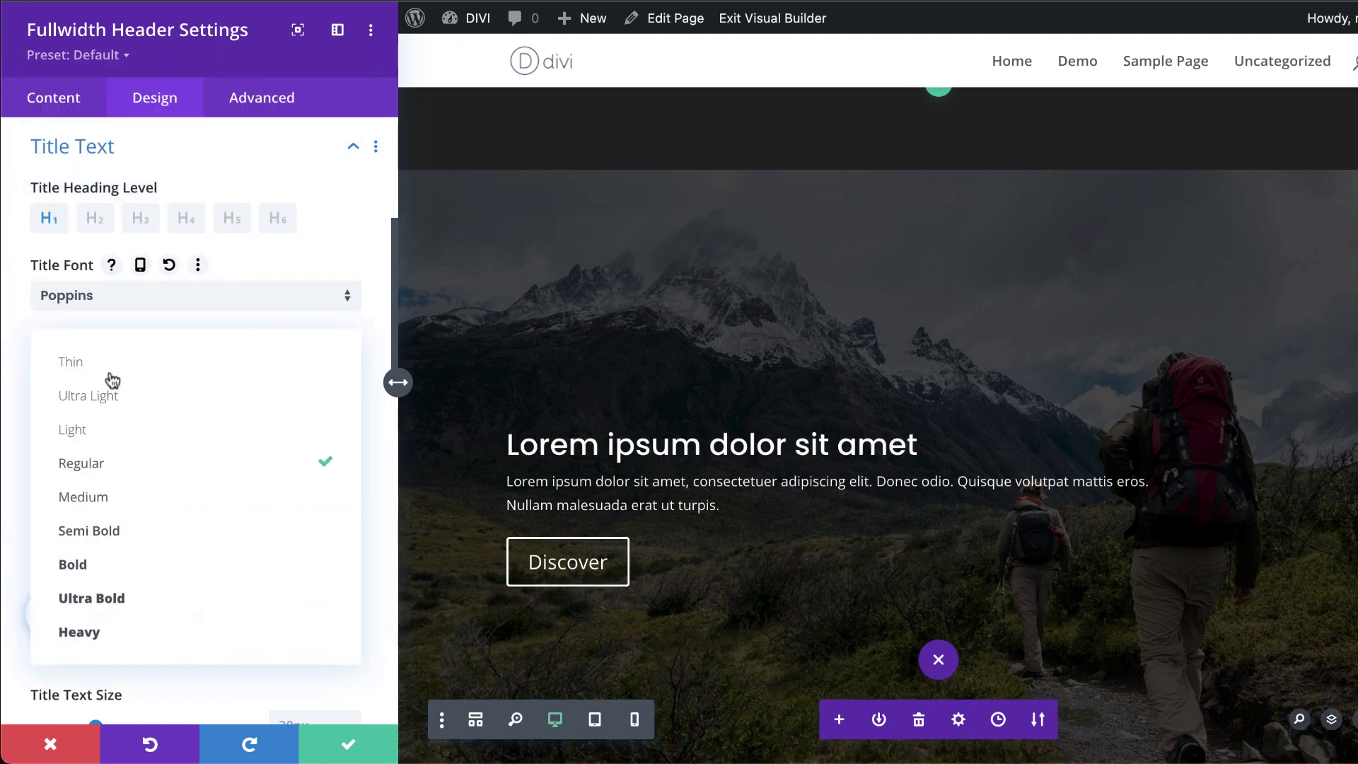
click(141, 572)
scroll(141, 460, down, 1)
click(113, 417)
scroll(198, 487, down, 3)
drag(96, 544, 181, 554)
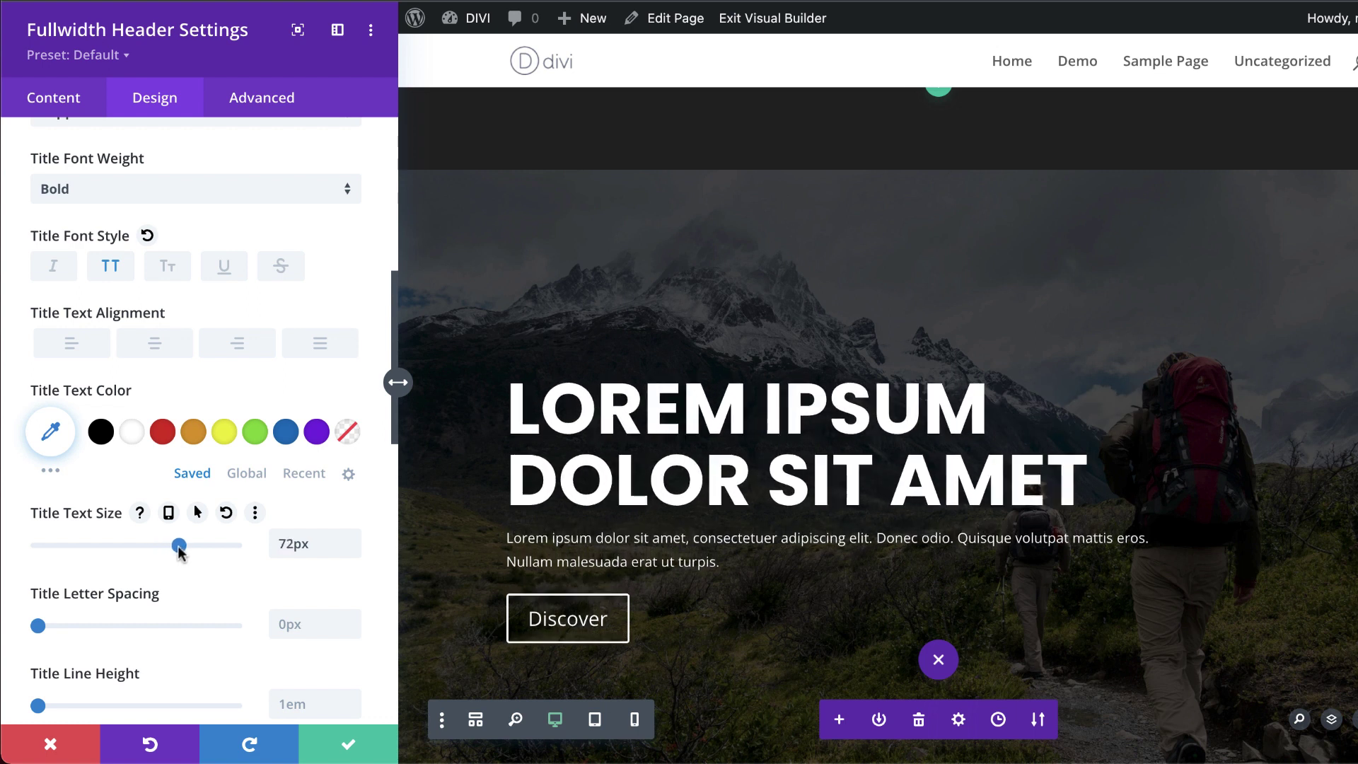
scroll(181, 558, down, 1)
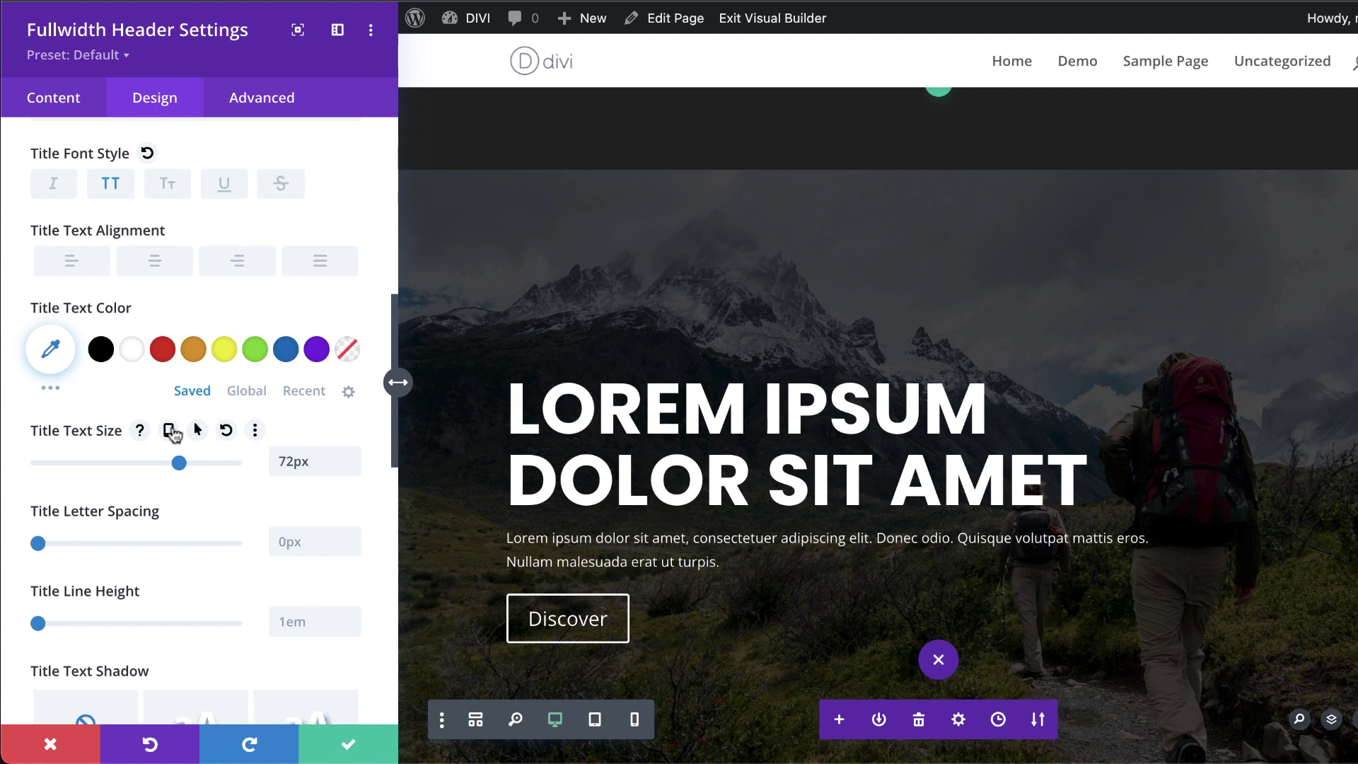
- Use responsive title sizes to shrink the phone title to 34px, keeping desktop at 72px
click(170, 431)
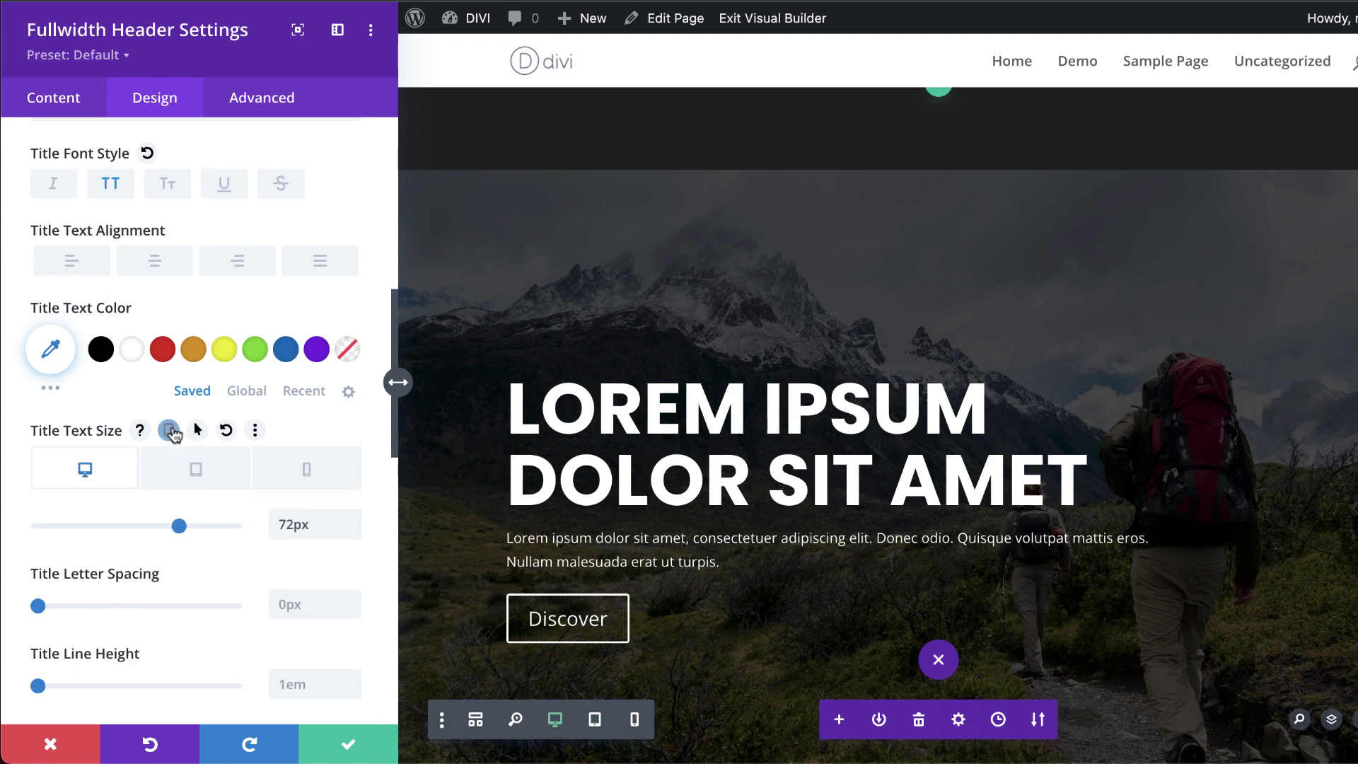
click(213, 475)
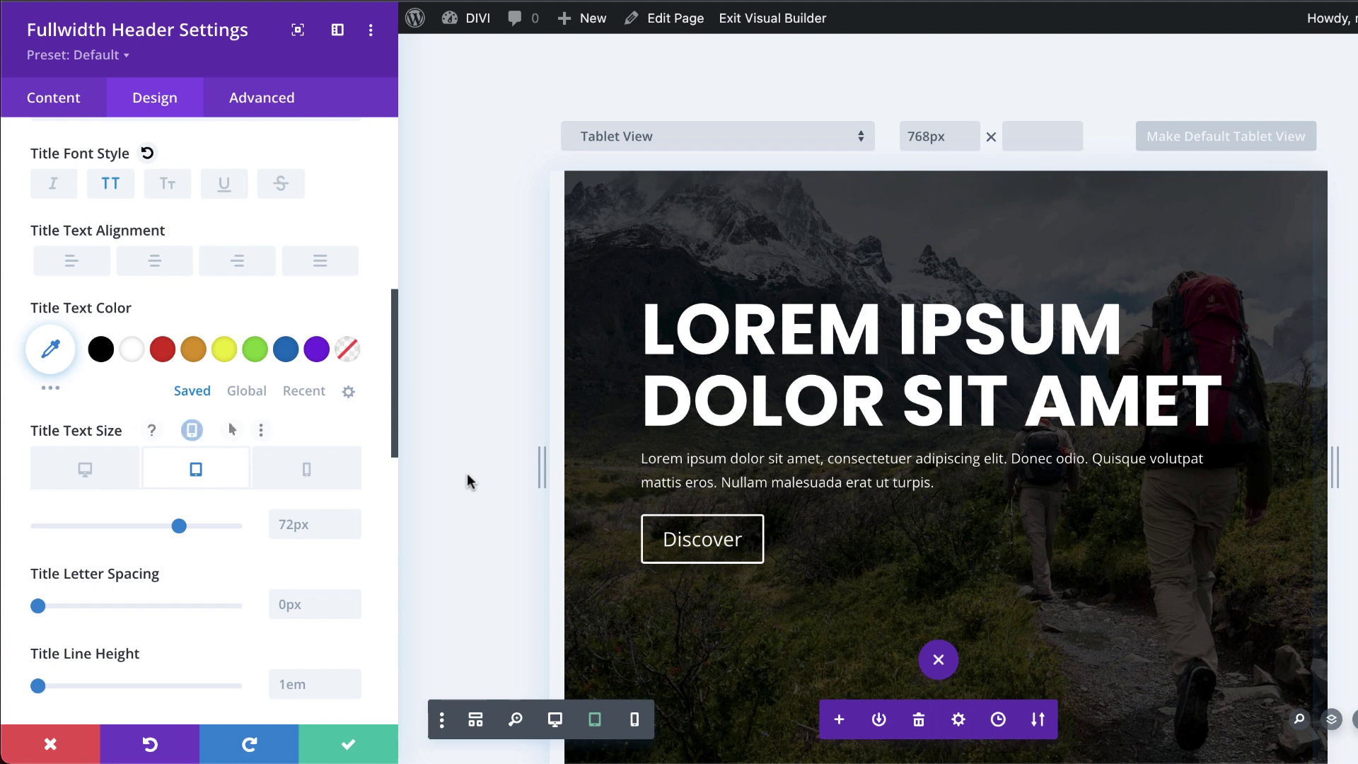
click(321, 478)
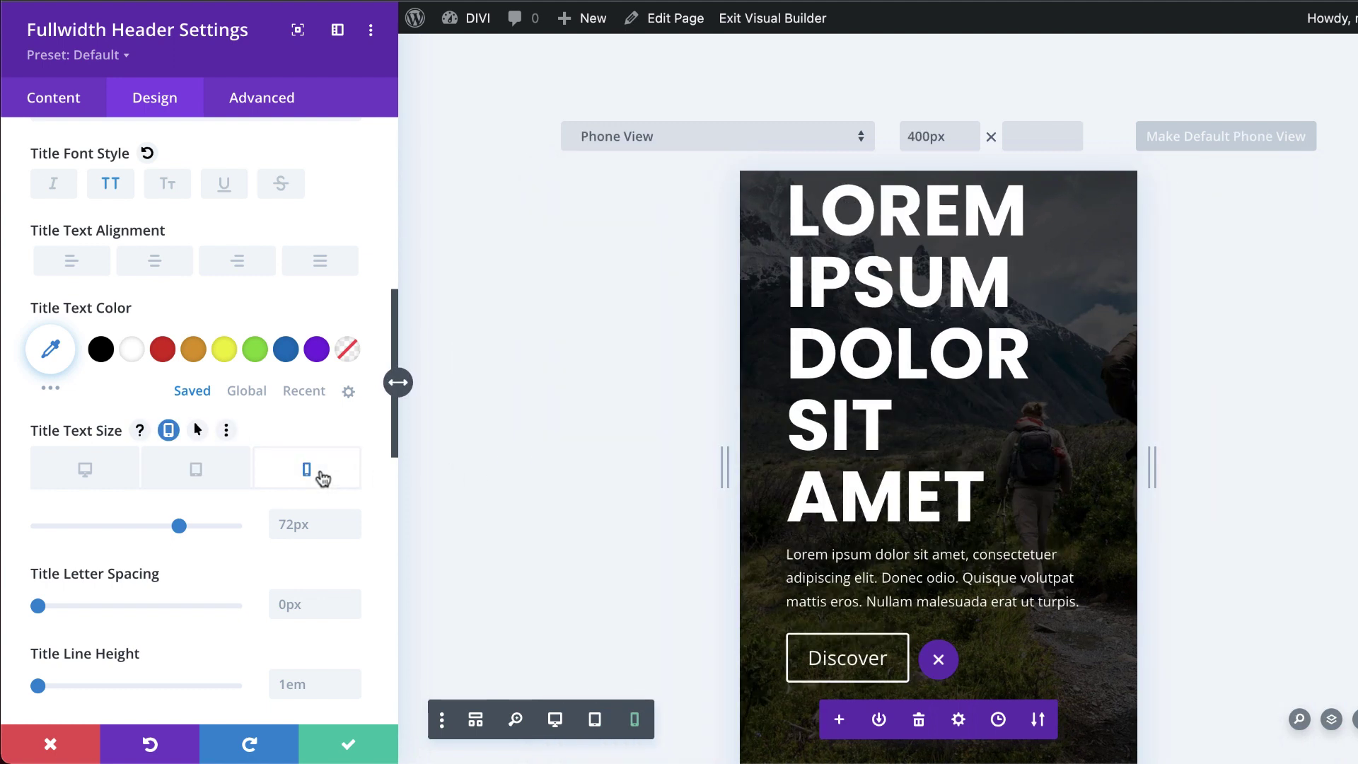
drag(181, 528, 104, 528)
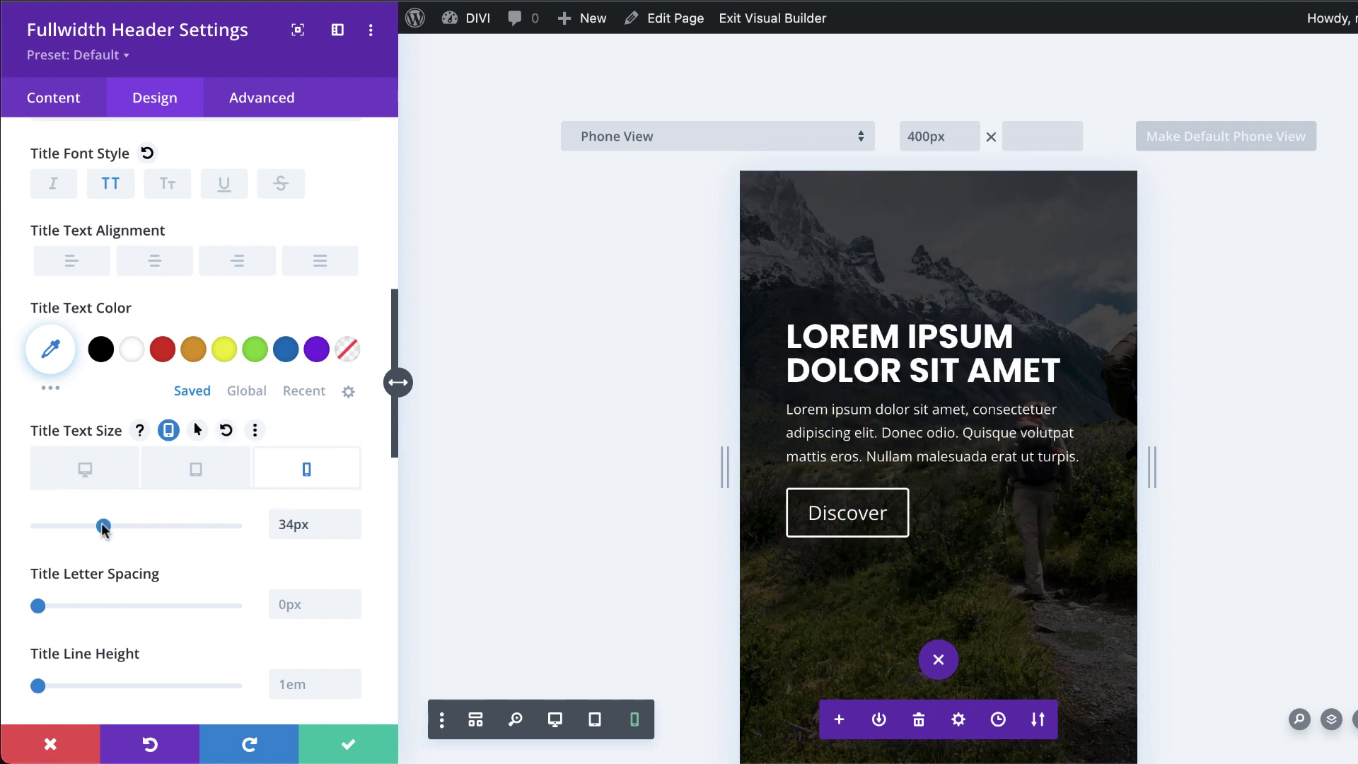
click(90, 475)
scroll(501, 309, down, 5)
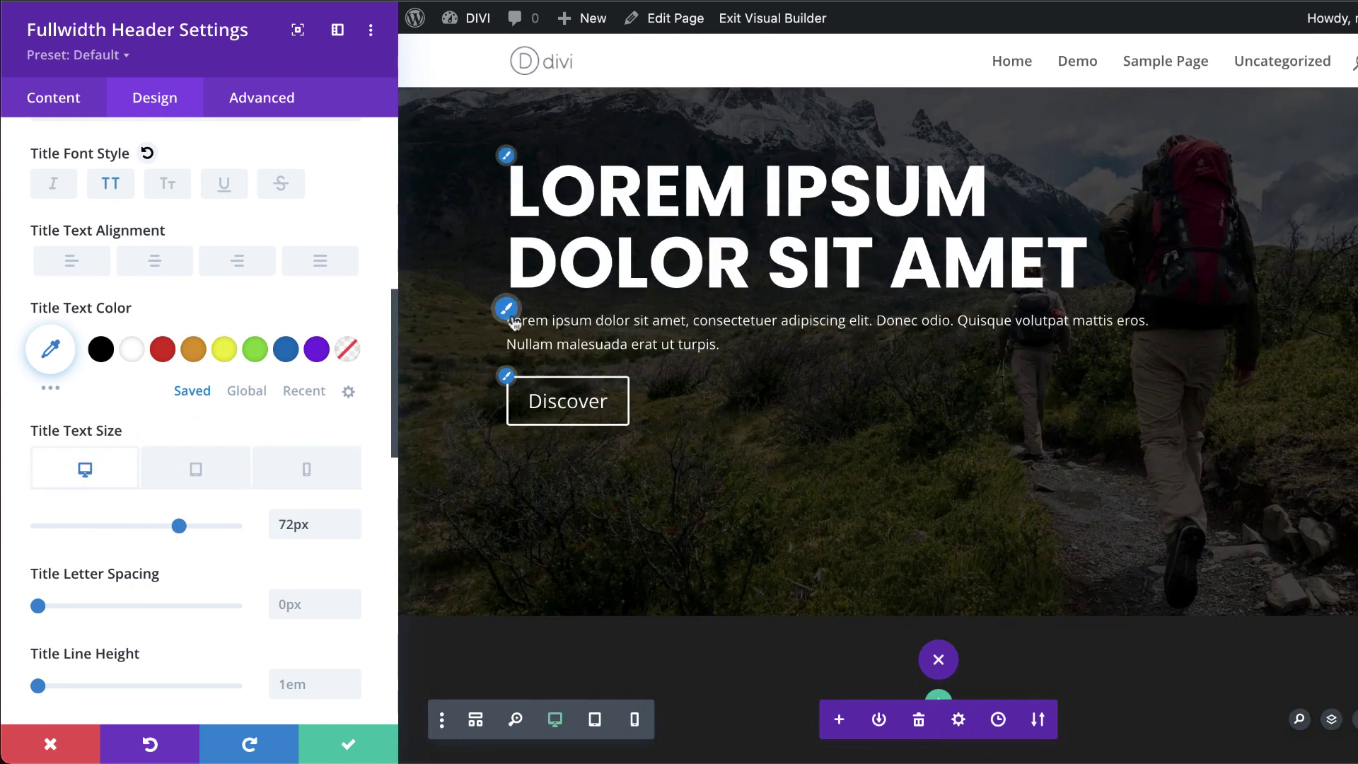
- Set the hero body text font to Poppins and its size to 26px
click(507, 313)
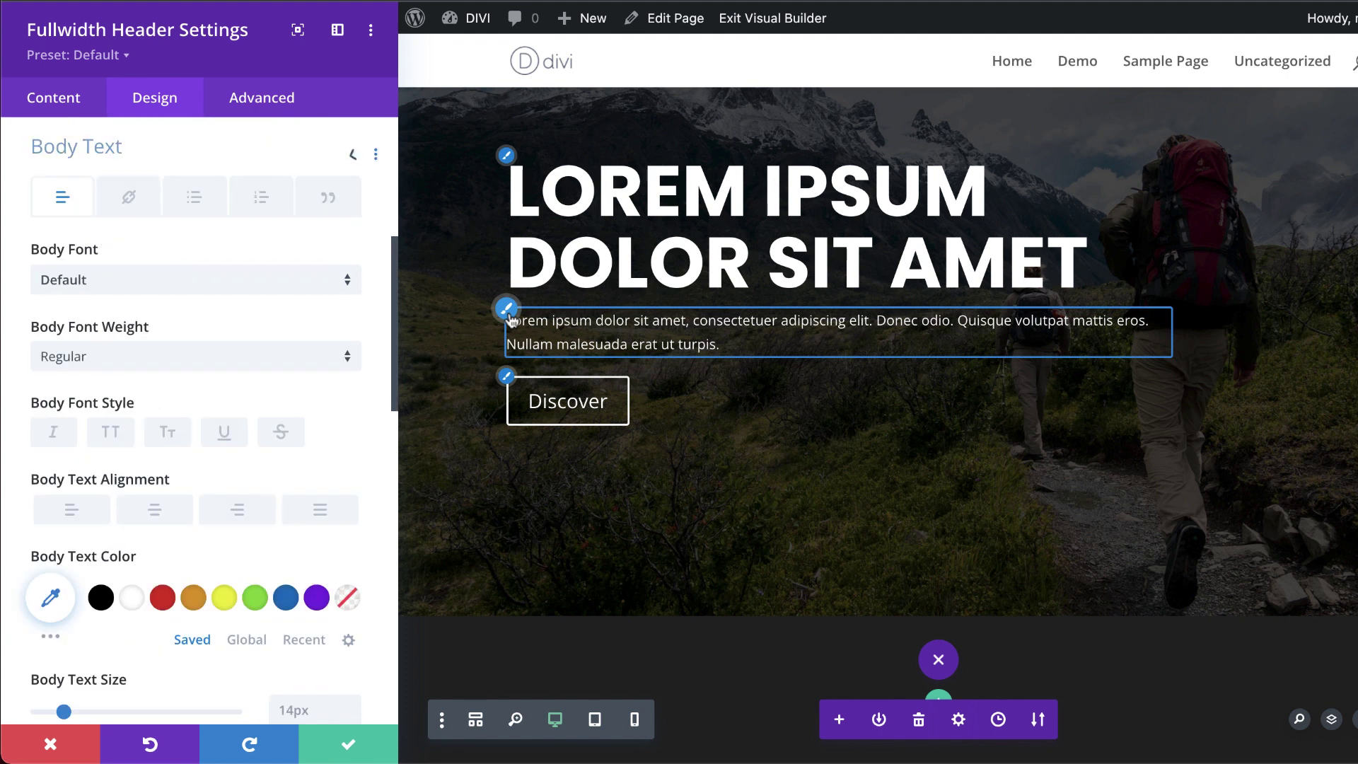
click(190, 294)
click(218, 94)
text(popp)
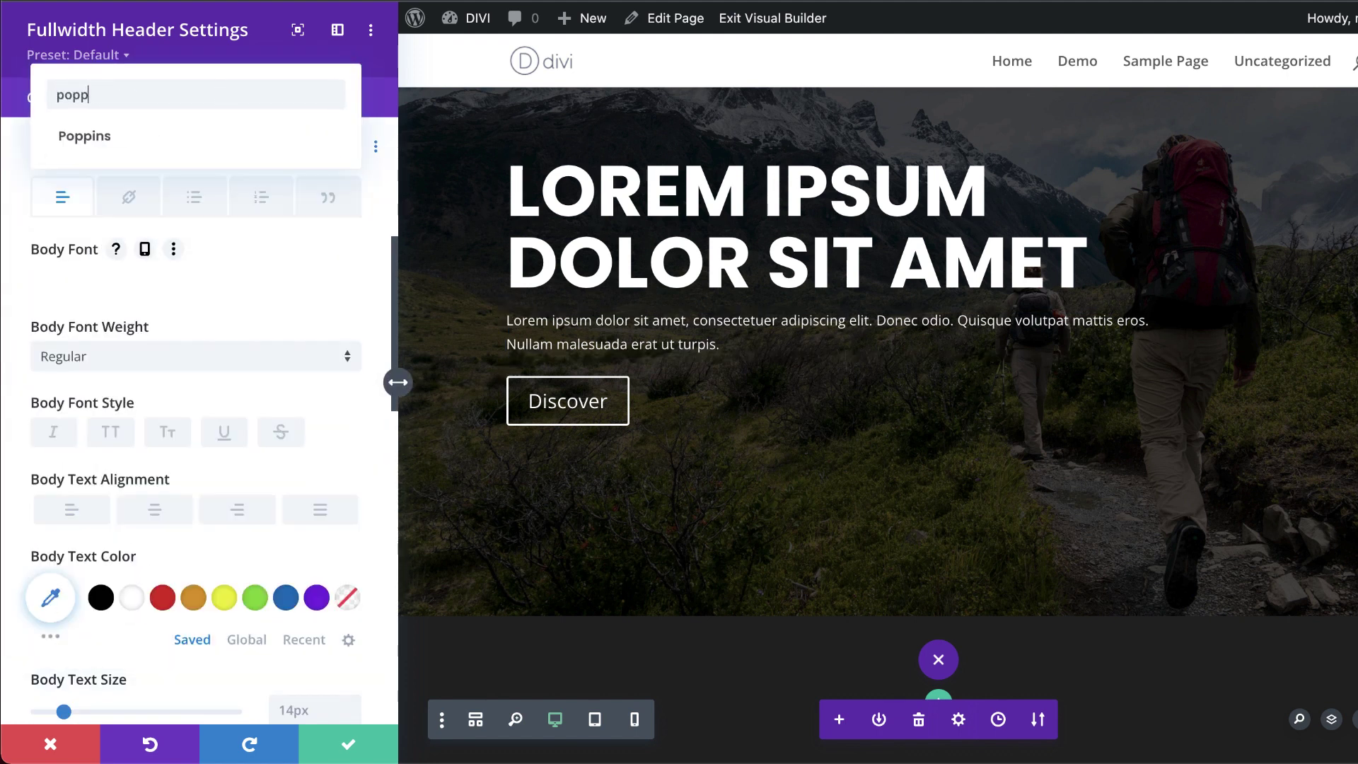
click(192, 136)
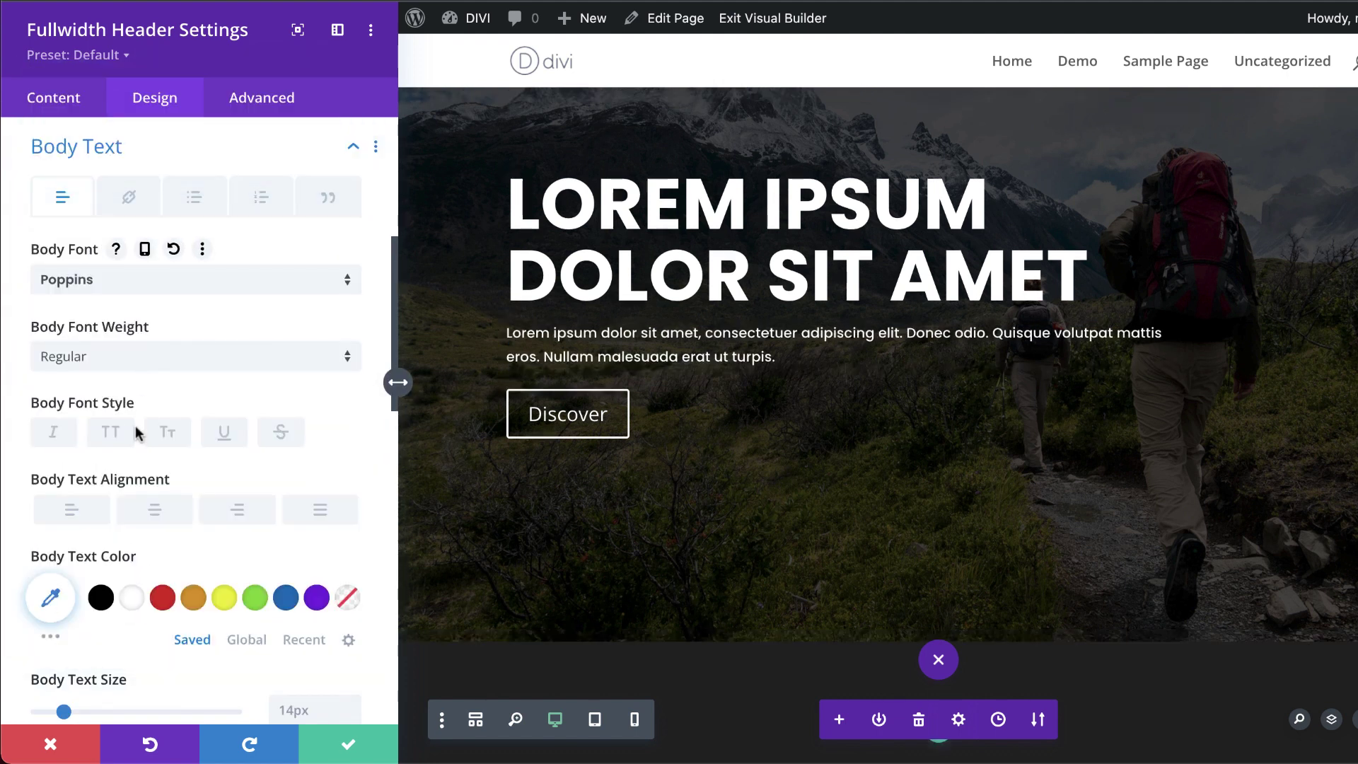
scroll(155, 527, down, 2)
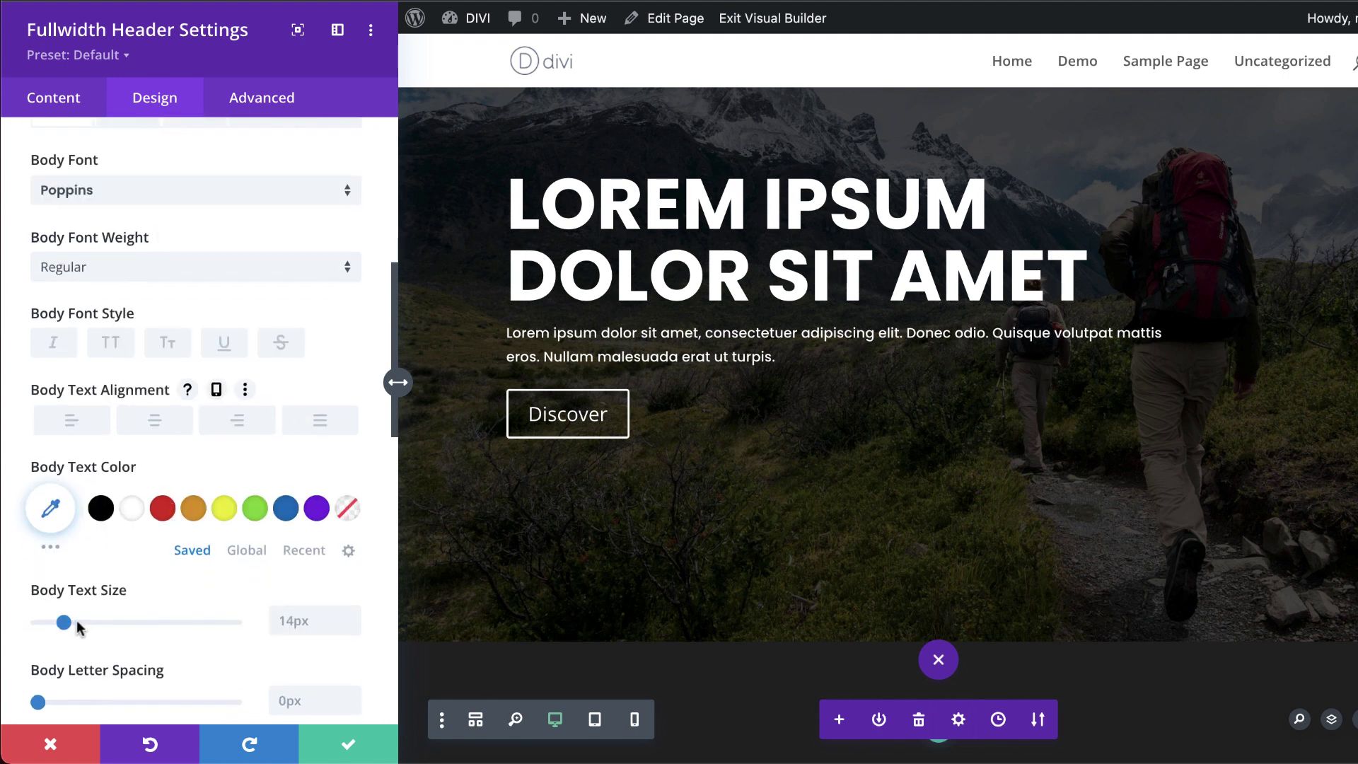
click(81, 622)
drag(82, 622, 75, 591)
scroll(355, 567, down, 1)
scroll(220, 555, down, 3)
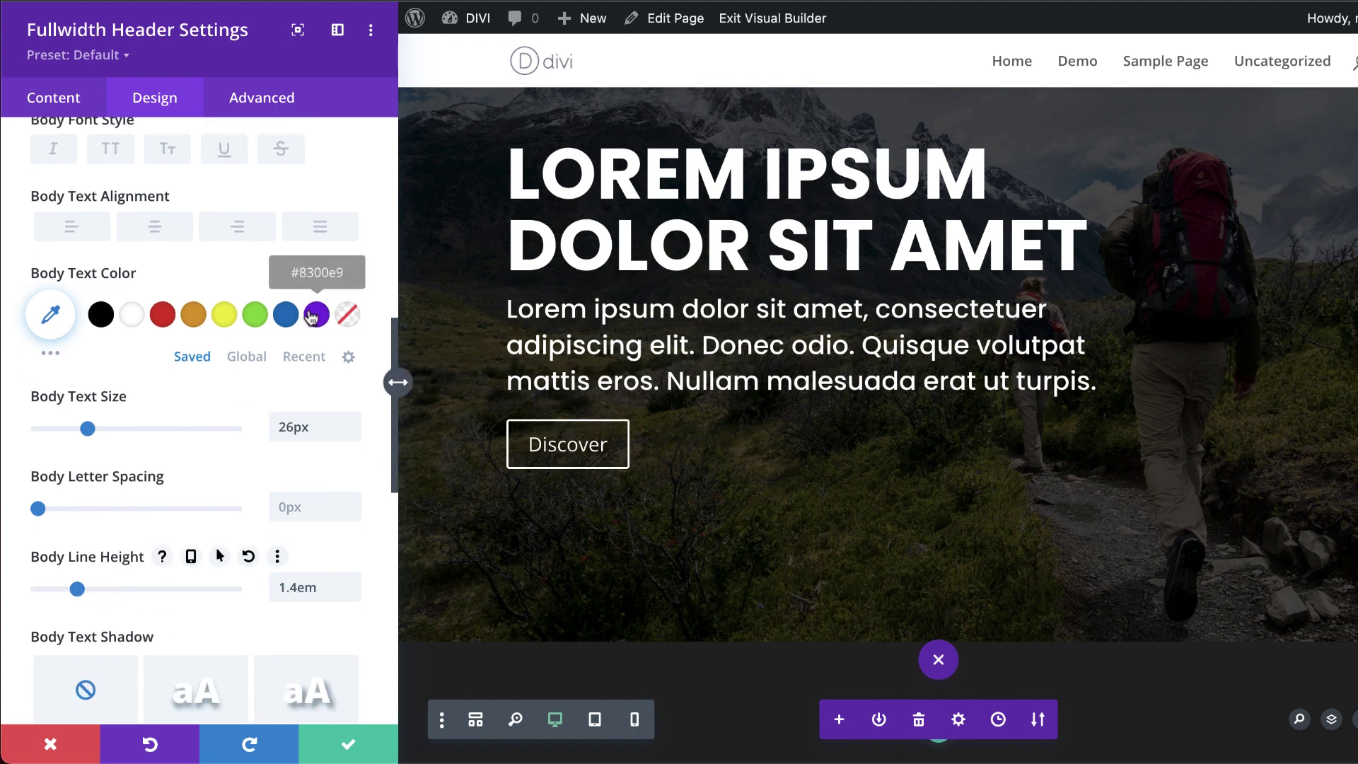
scroll(657, 527, down, 1)
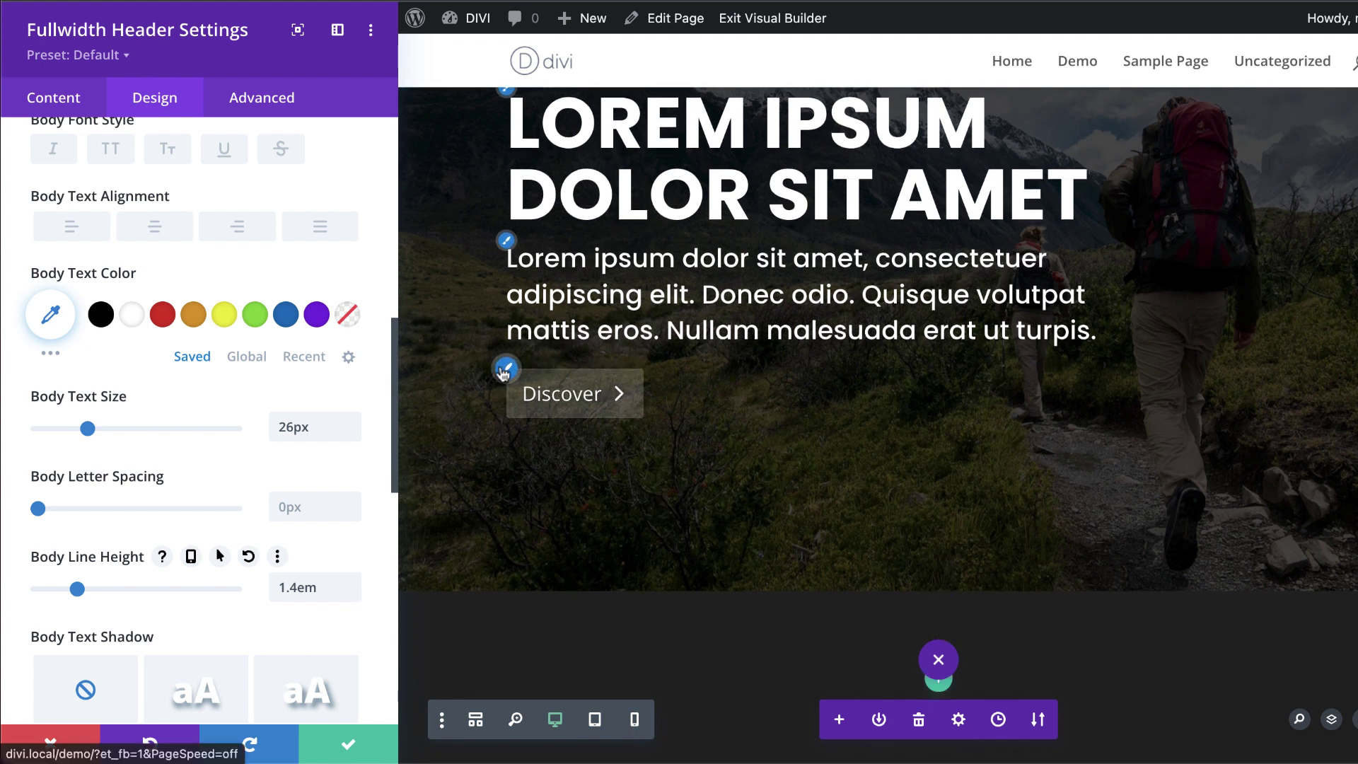
- Enable custom styles on the Discover button with black text and an orange fill
click(505, 370)
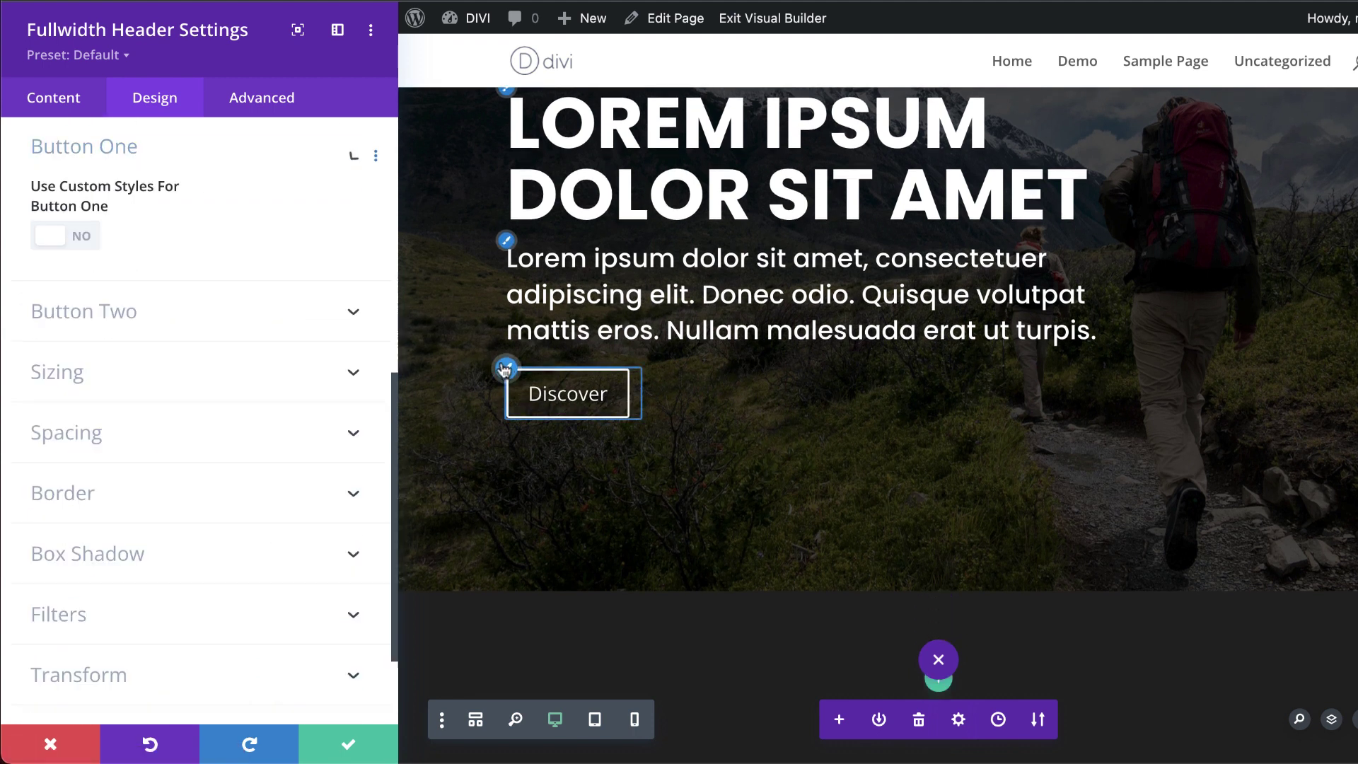
click(69, 241)
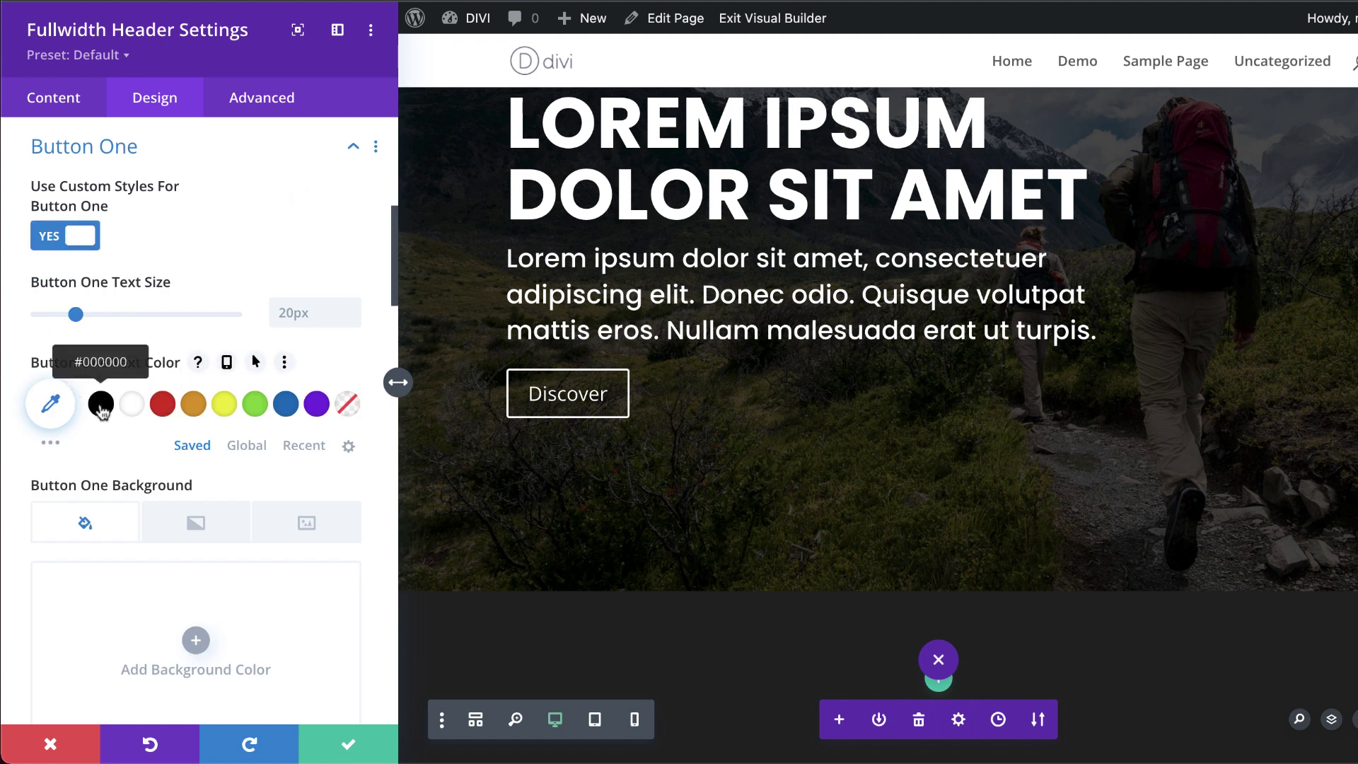
click(102, 405)
scroll(141, 482, down, 3)
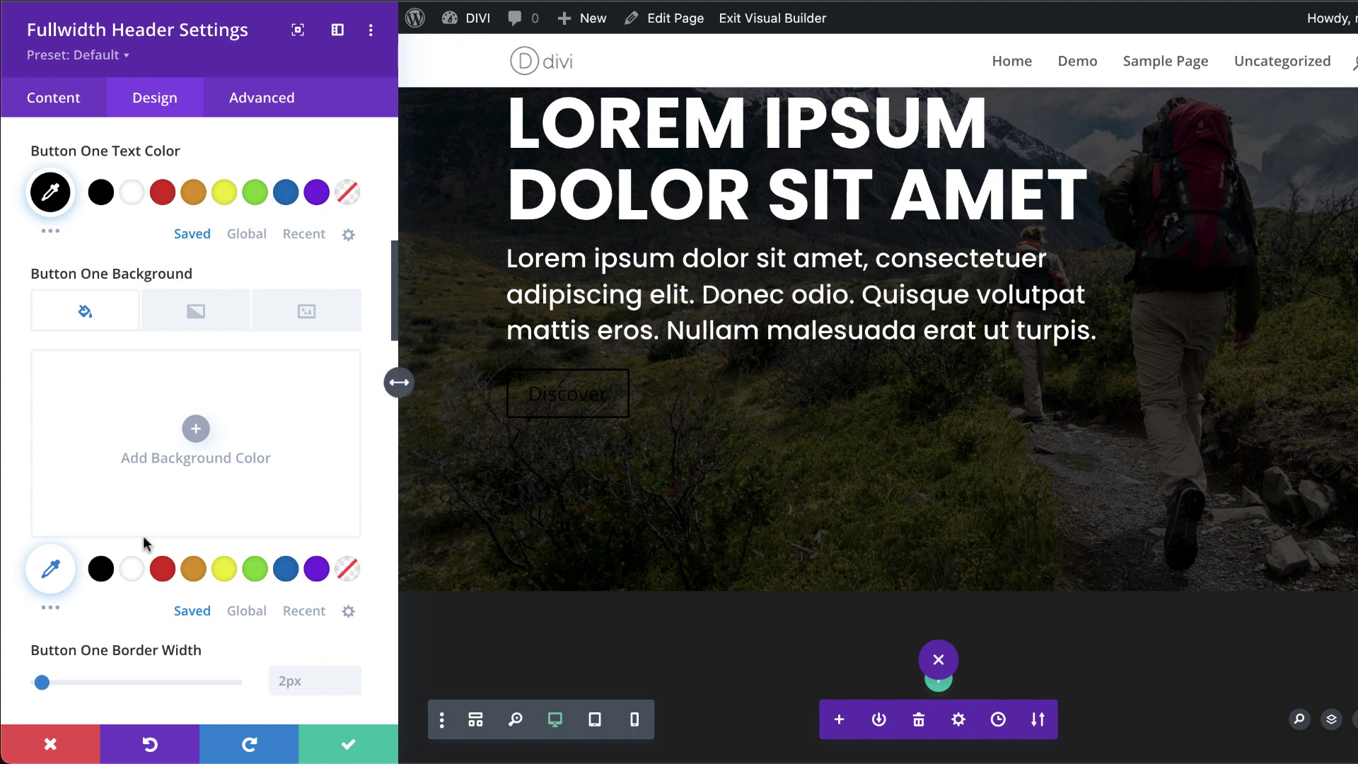
click(193, 569)
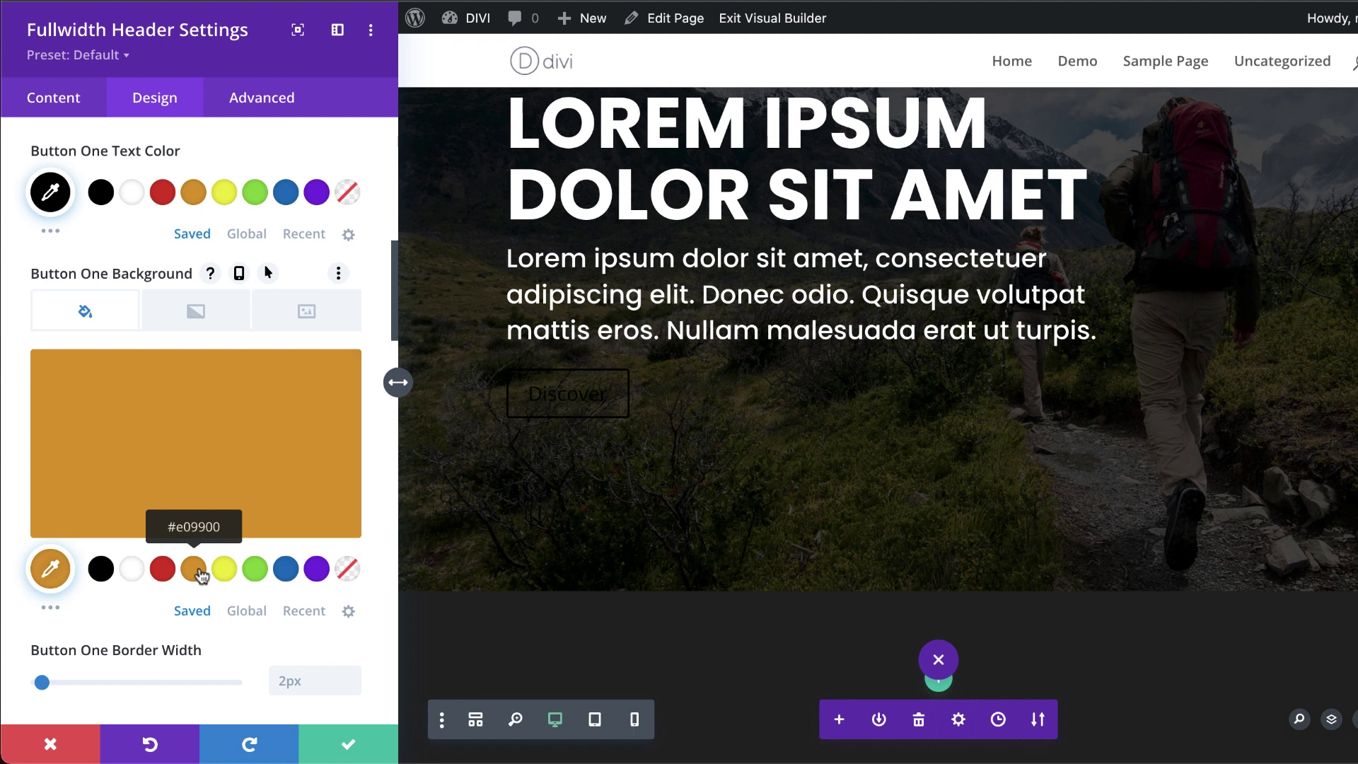
- Set the button font to Poppins in uppercase
scroll(190, 607, down, 3)
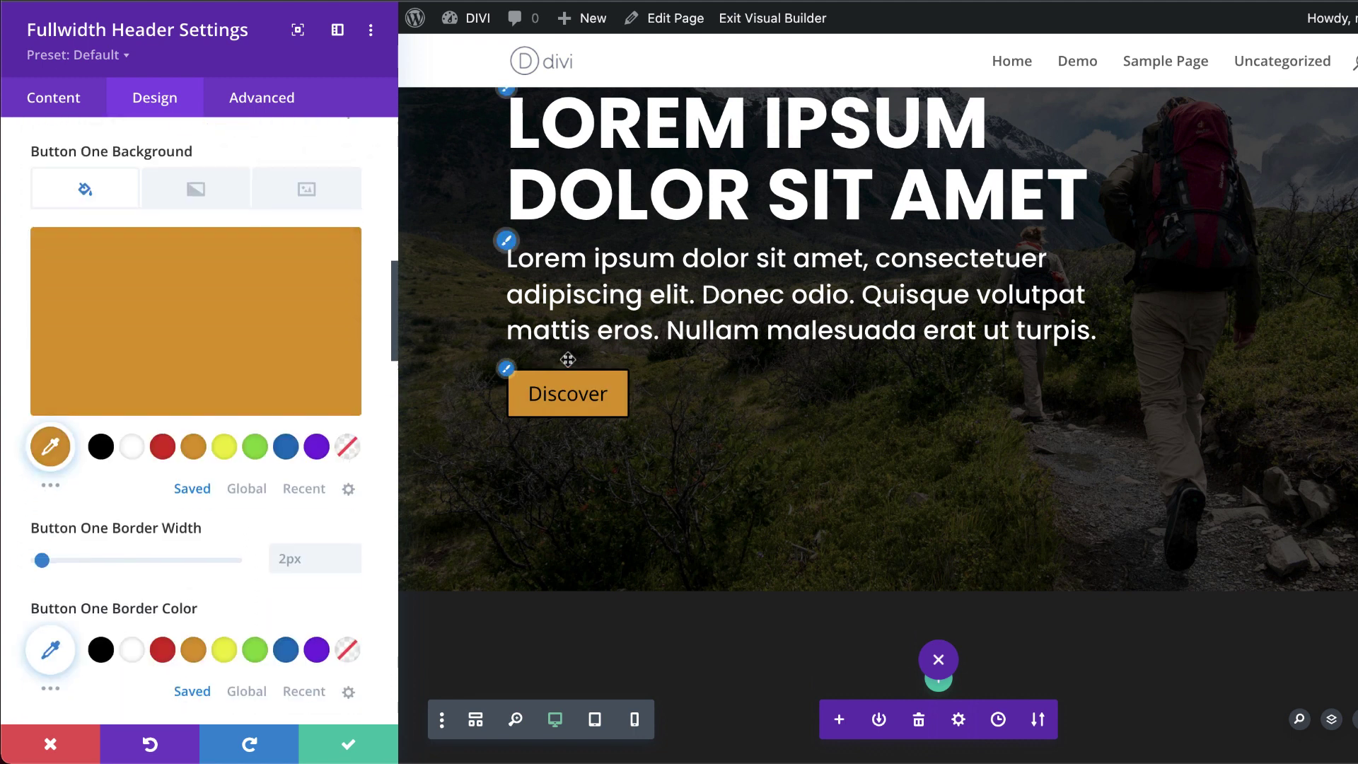
scroll(320, 577, down, 10)
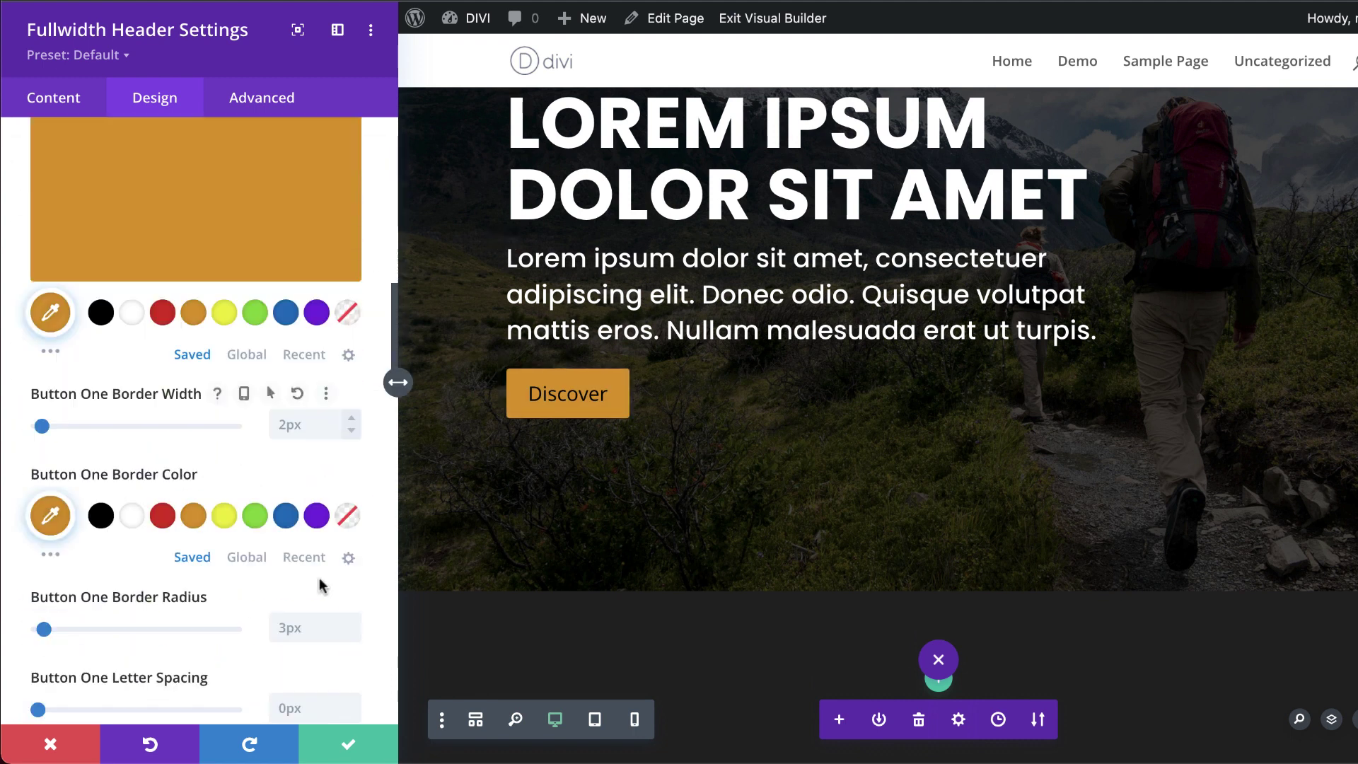
scroll(320, 577, down, 4)
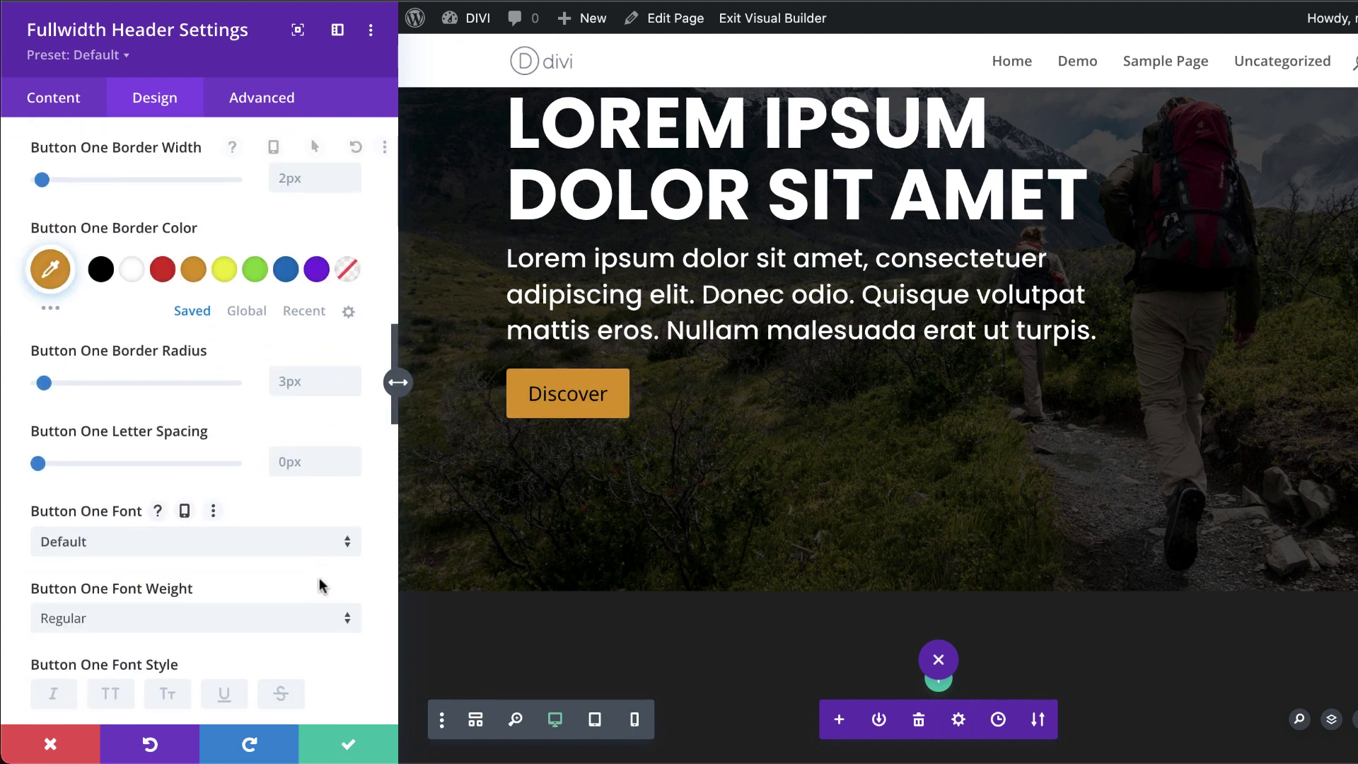
click(143, 545)
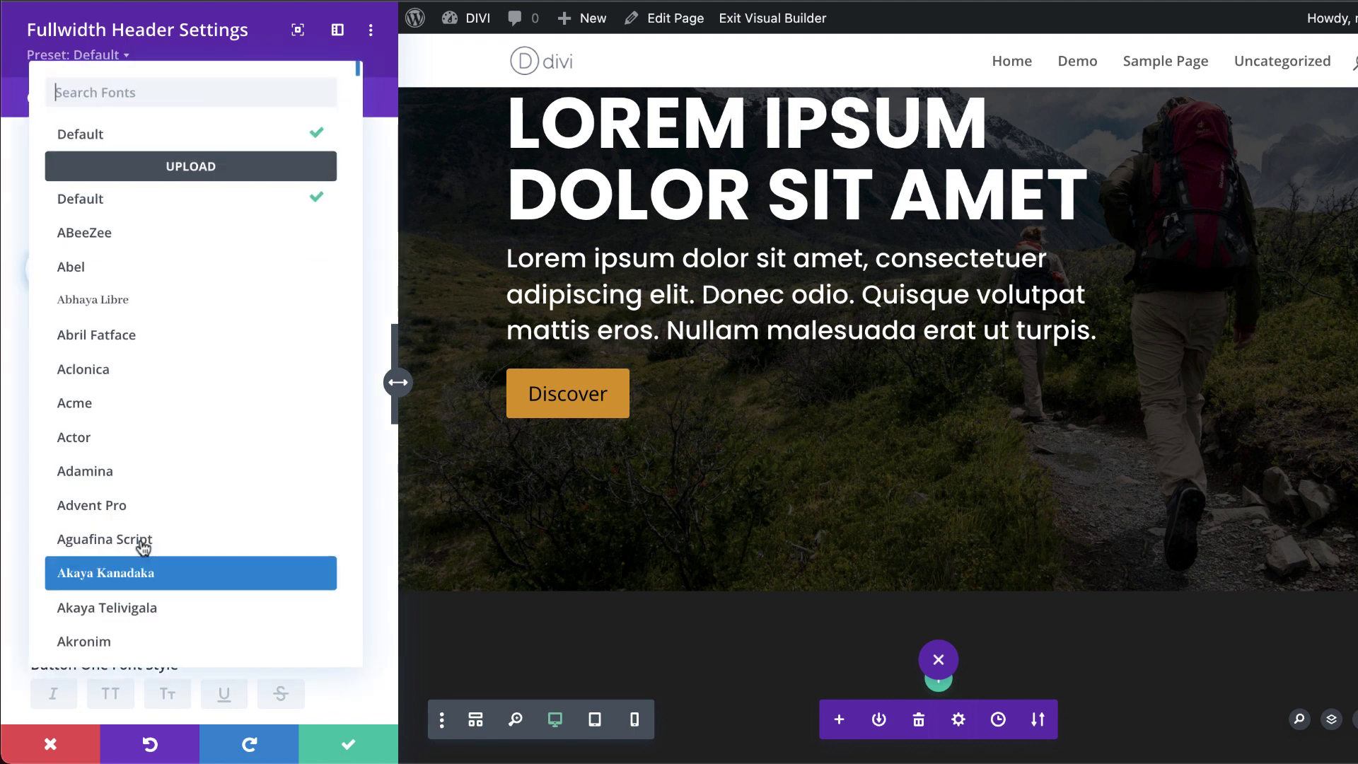
text(popp)
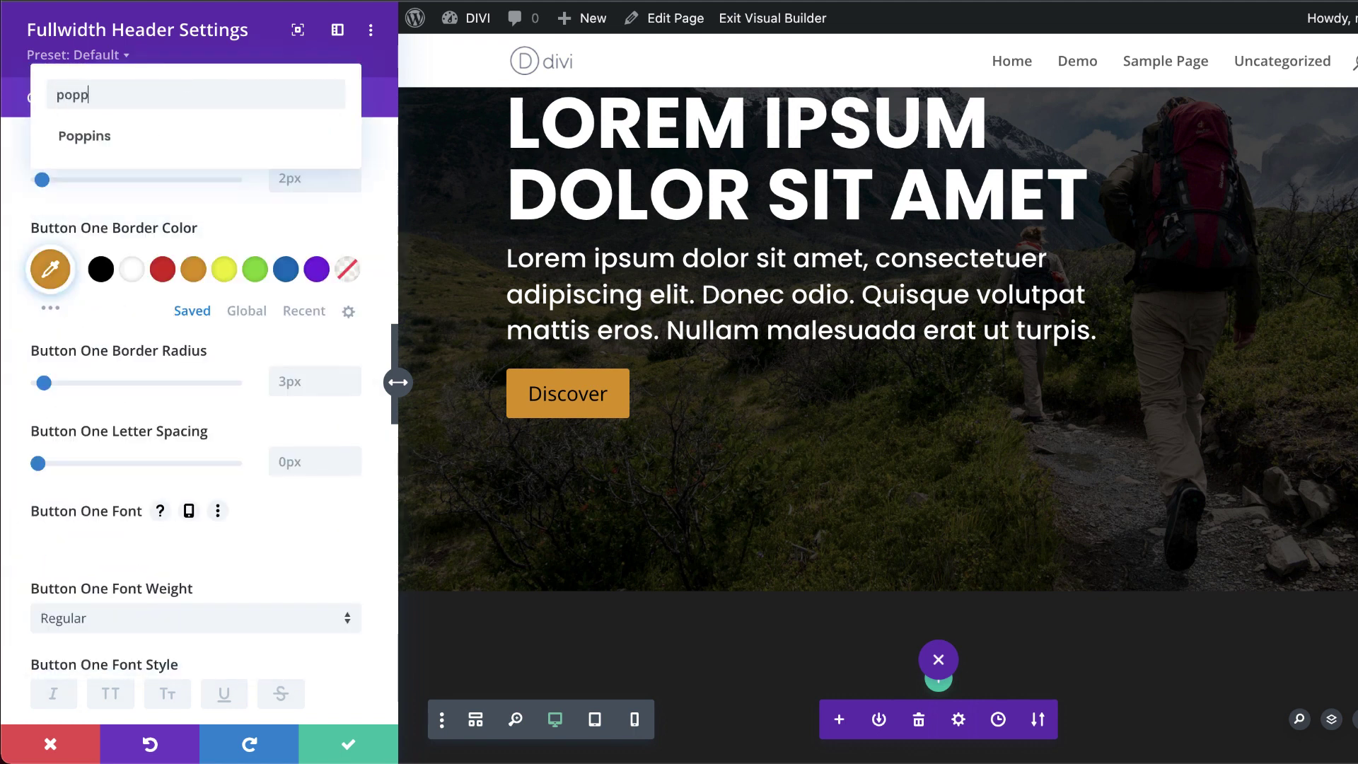
click(125, 143)
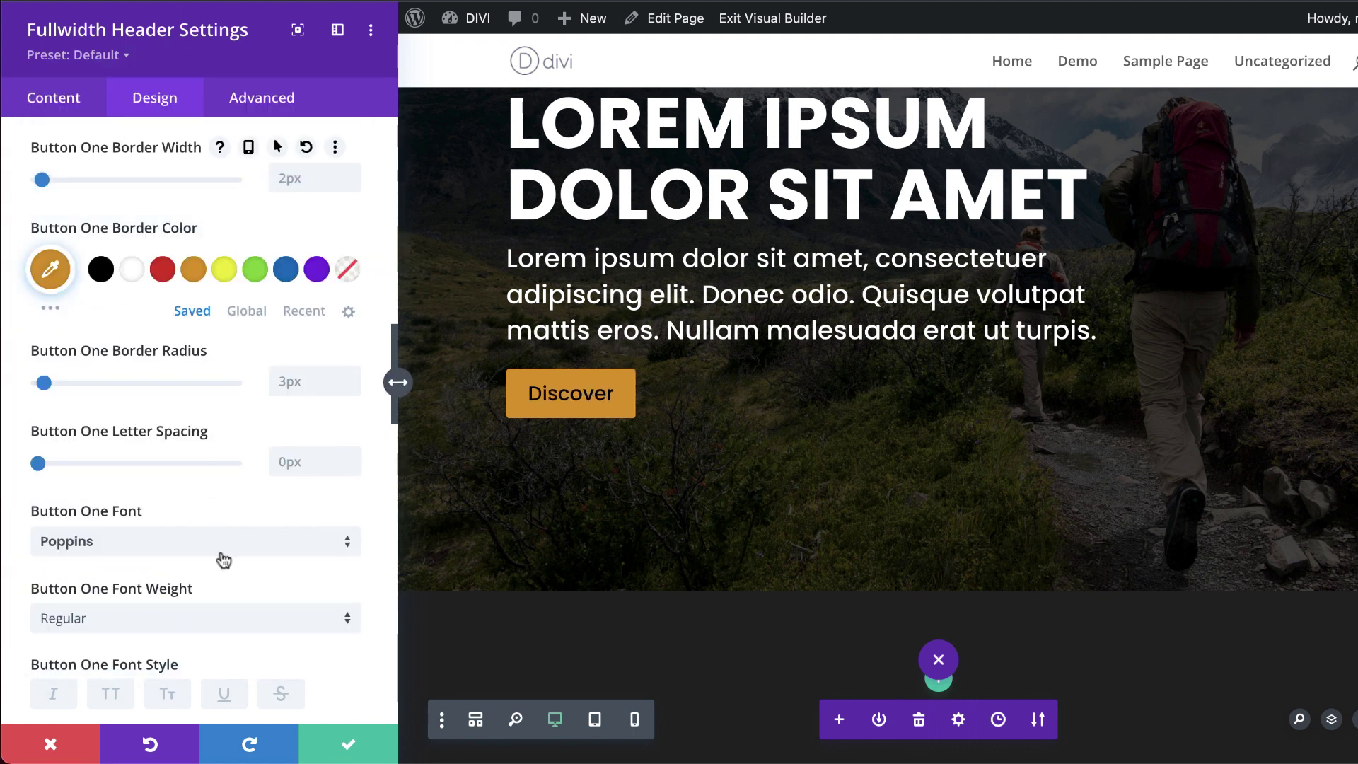
scroll(225, 554, down, 2)
click(112, 607)
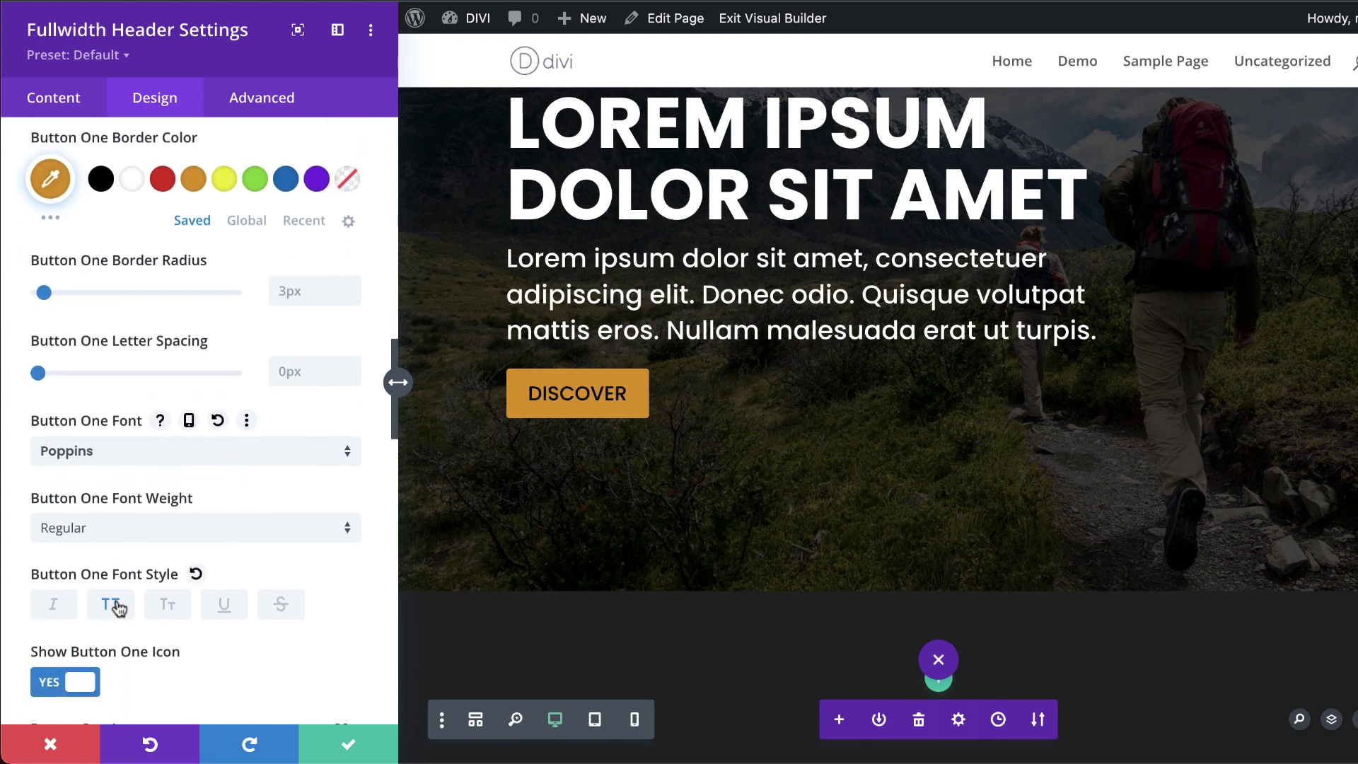
- Make the button text bold with 2px letter spacing
click(120, 540)
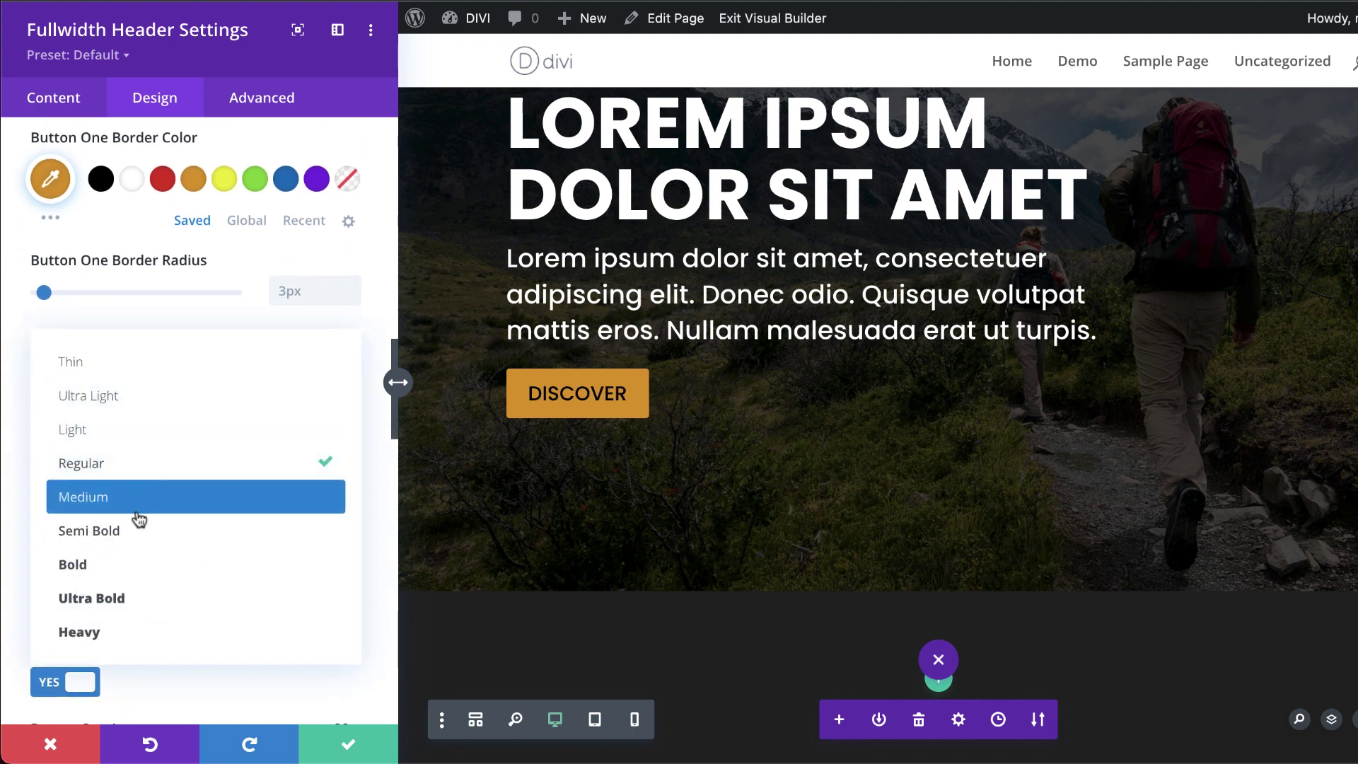
click(133, 565)
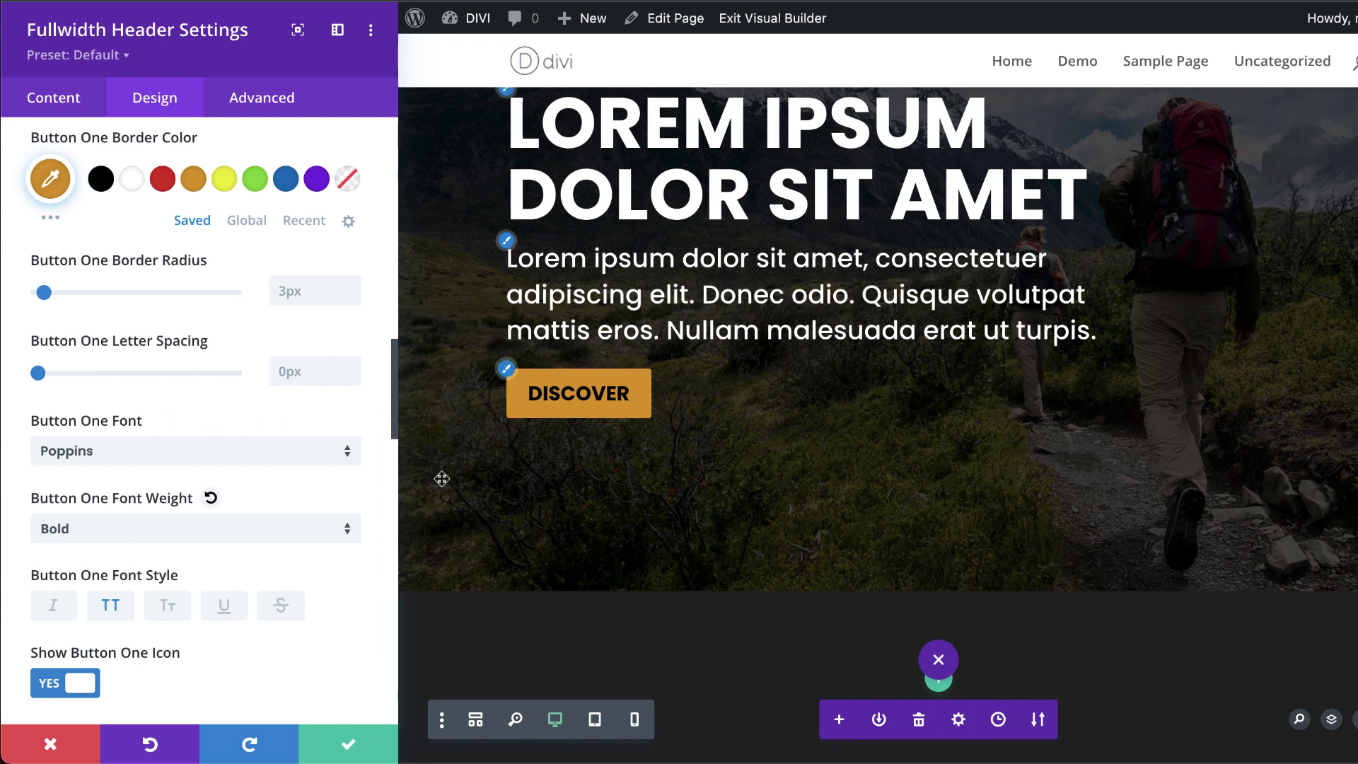
scroll(306, 500, down, 1)
scroll(307, 500, up, 1)
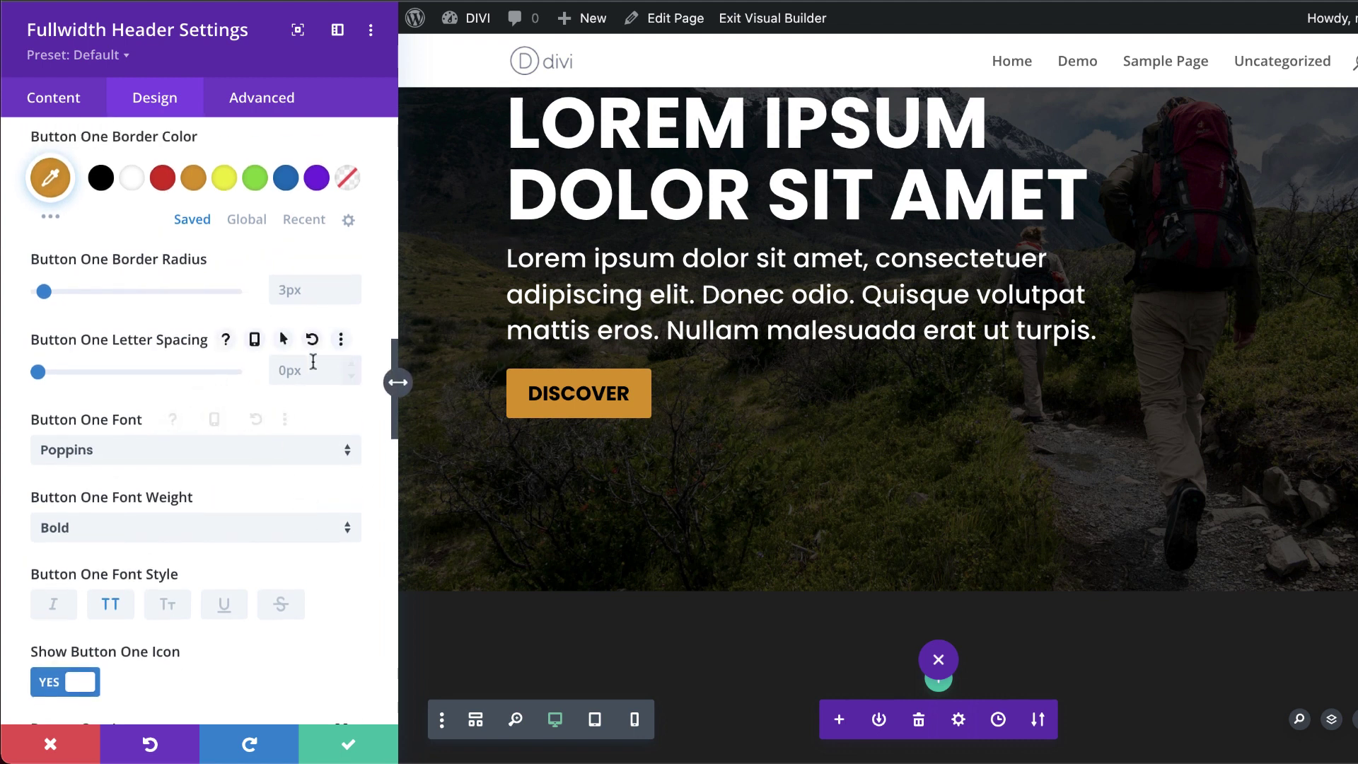
click(356, 365)
click(356, 366)
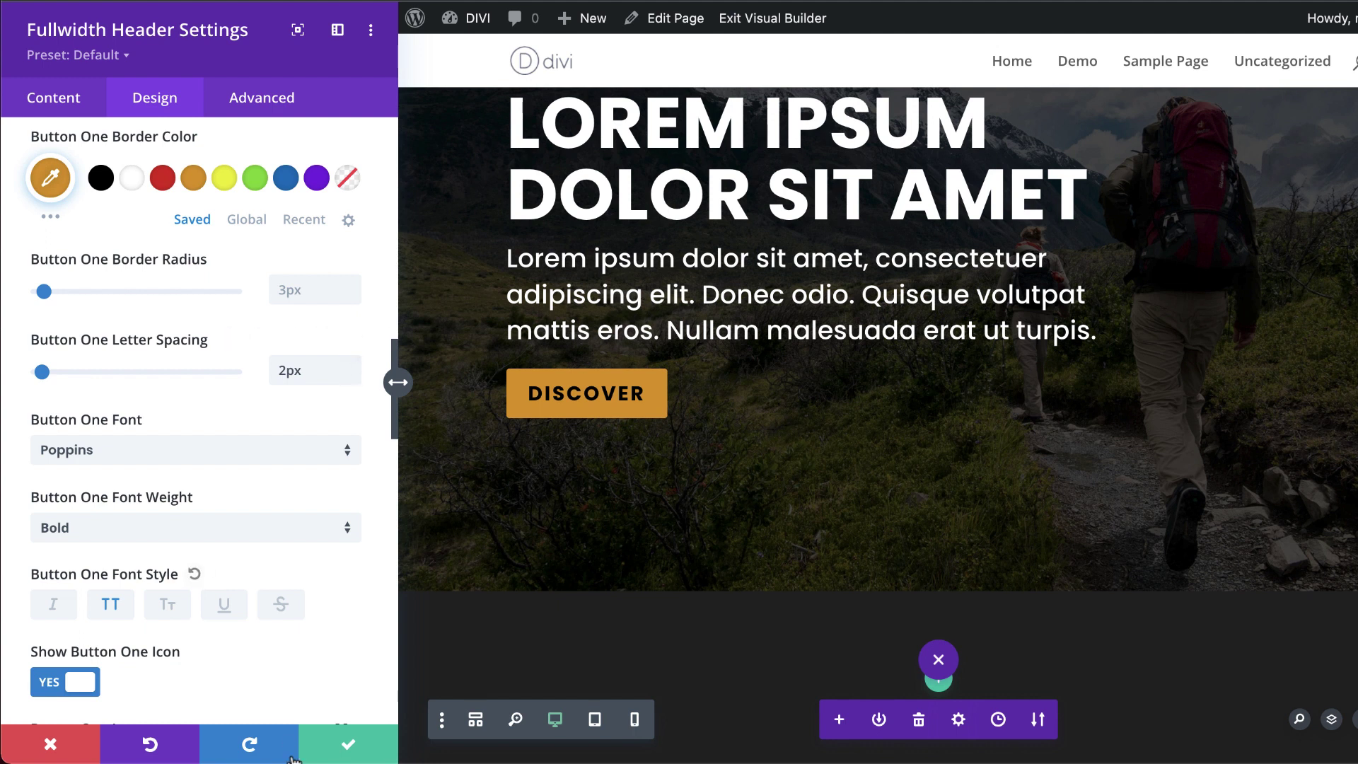
scroll(281, 700, down, 1)
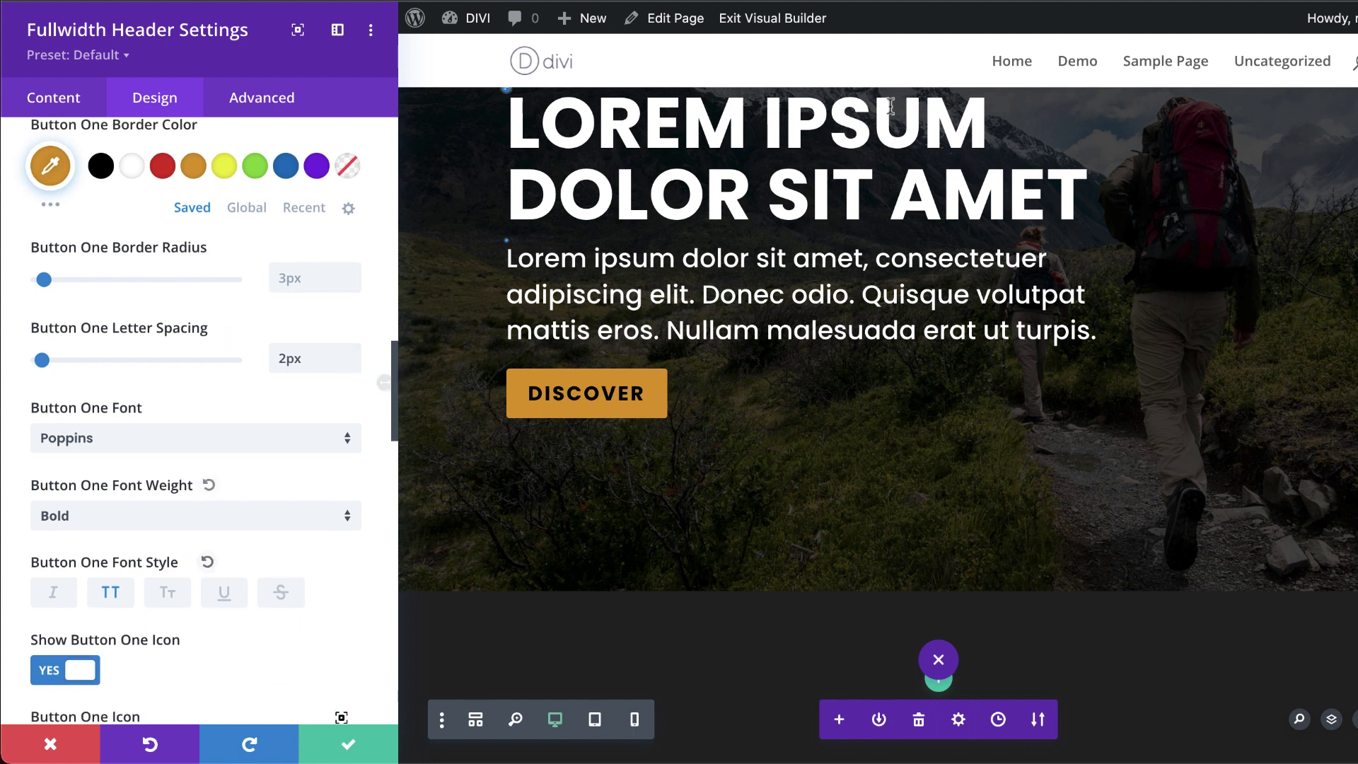
- Save the header, then add a one-column row with a Text module in the empty section
click(349, 752)
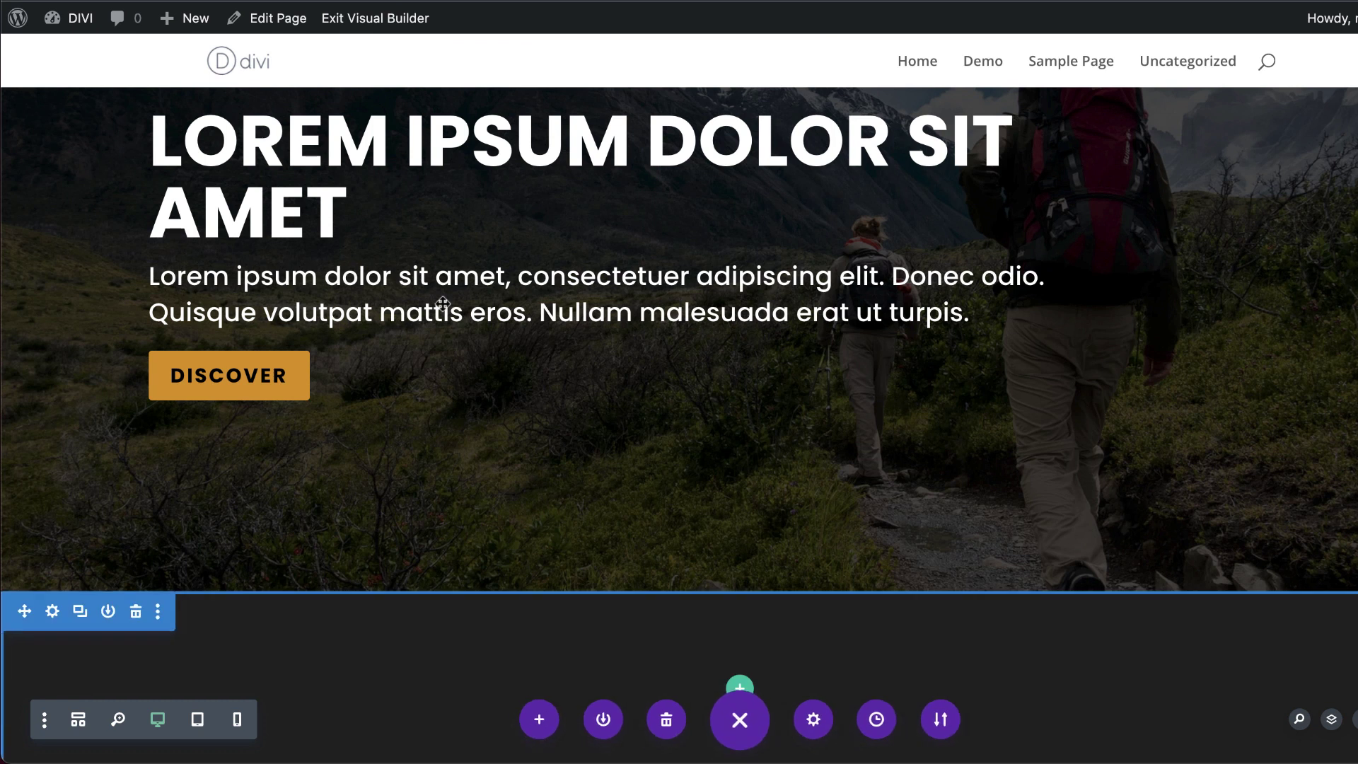
scroll(743, 471, down, 3)
click(740, 465)
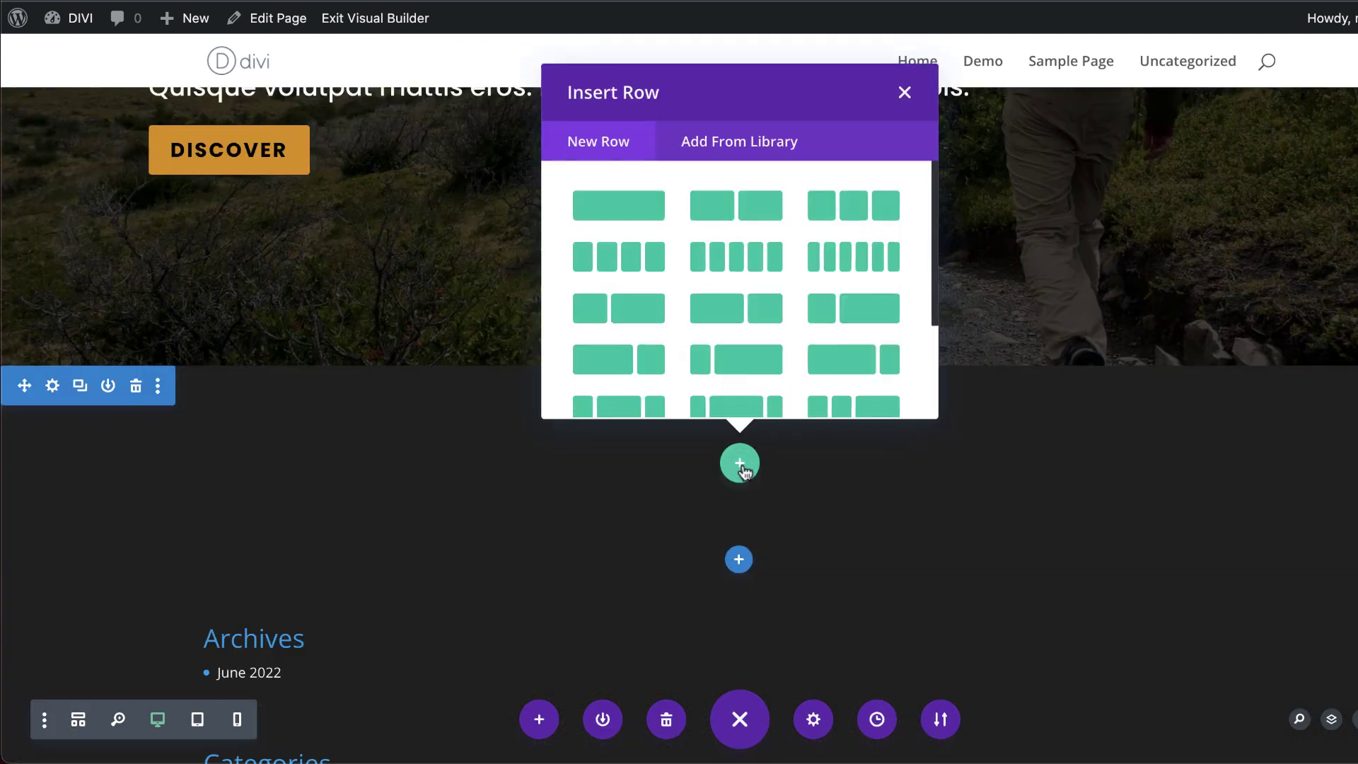
click(629, 215)
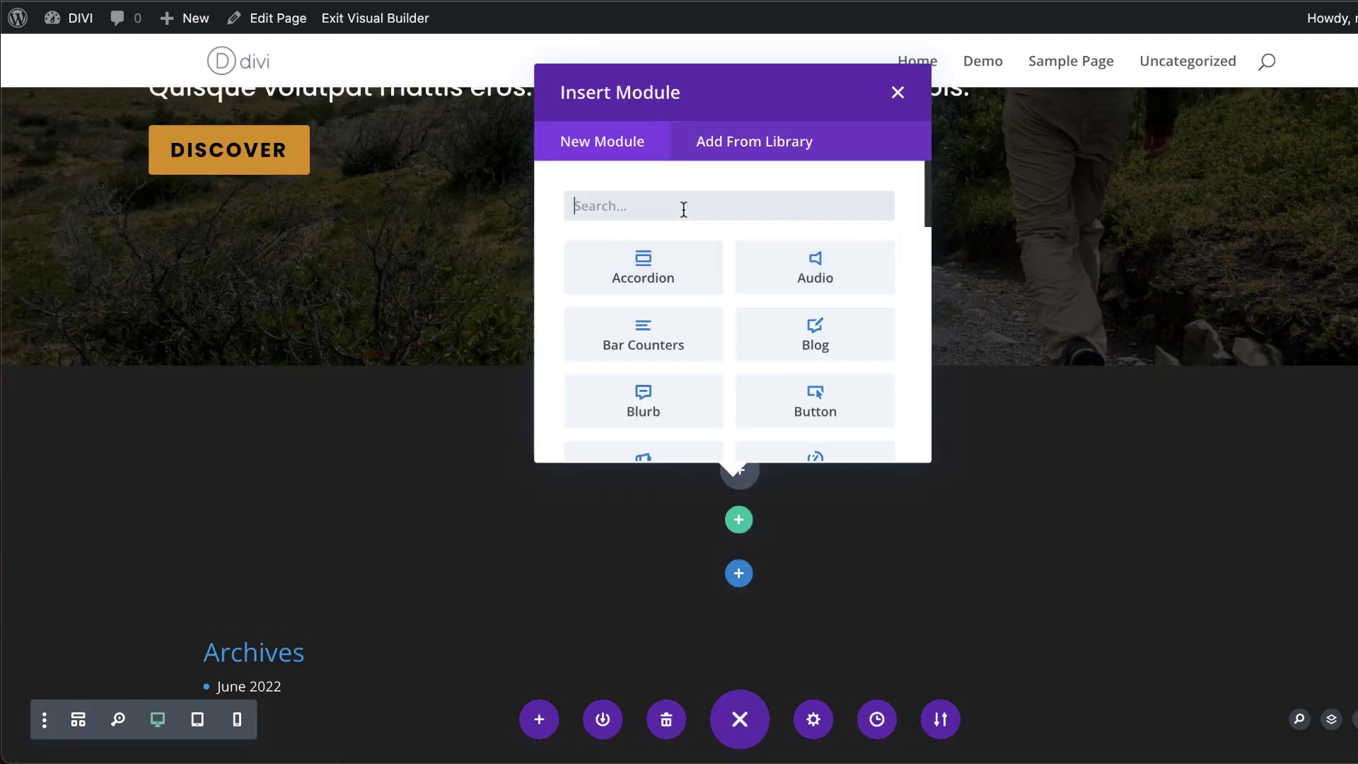
text(text)
click(680, 276)
- Replace the placeholder paragraph with the short sample line and centre it
drag(288, 521, 39, 389)
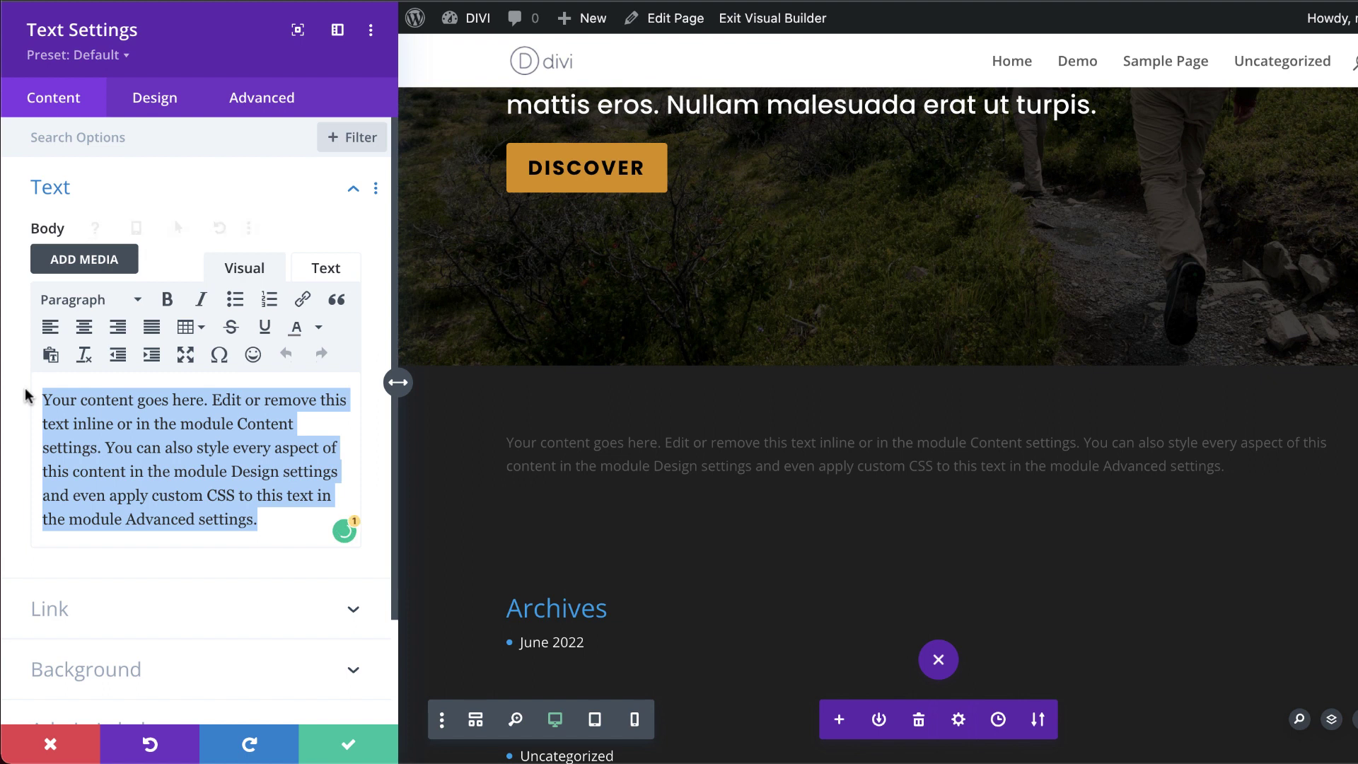
text(Lorem ipsum dolor sit amet)
click(83, 329)
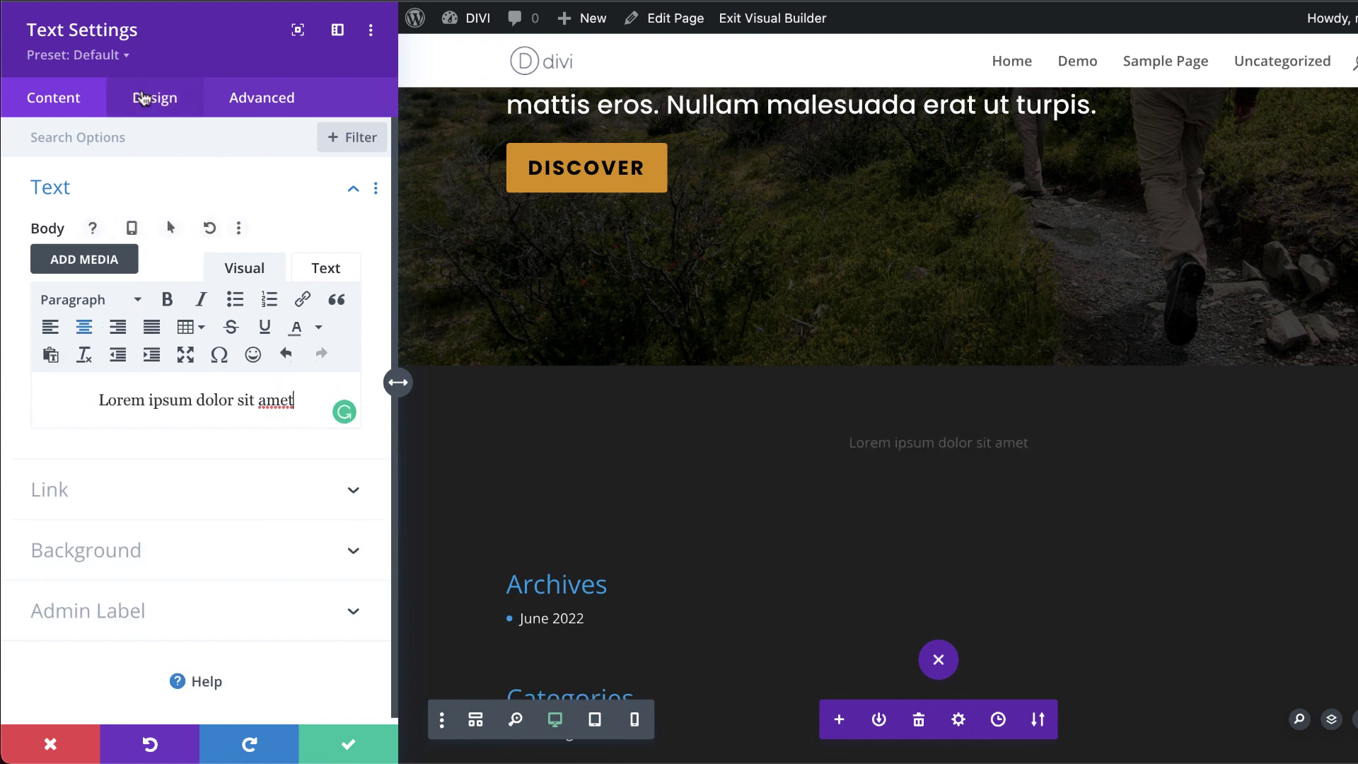
click(155, 100)
click(95, 193)
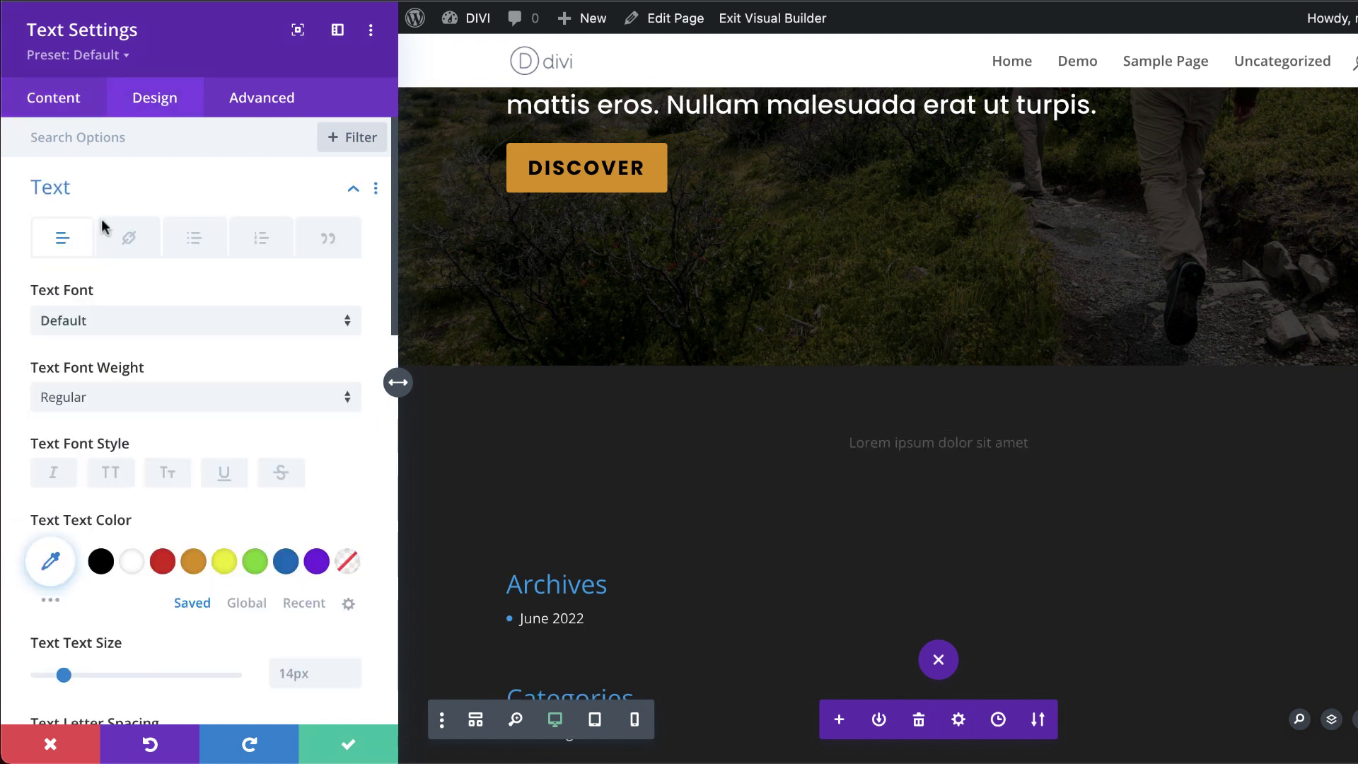
- Style the subheading as uppercase Poppins at 18px
click(116, 323)
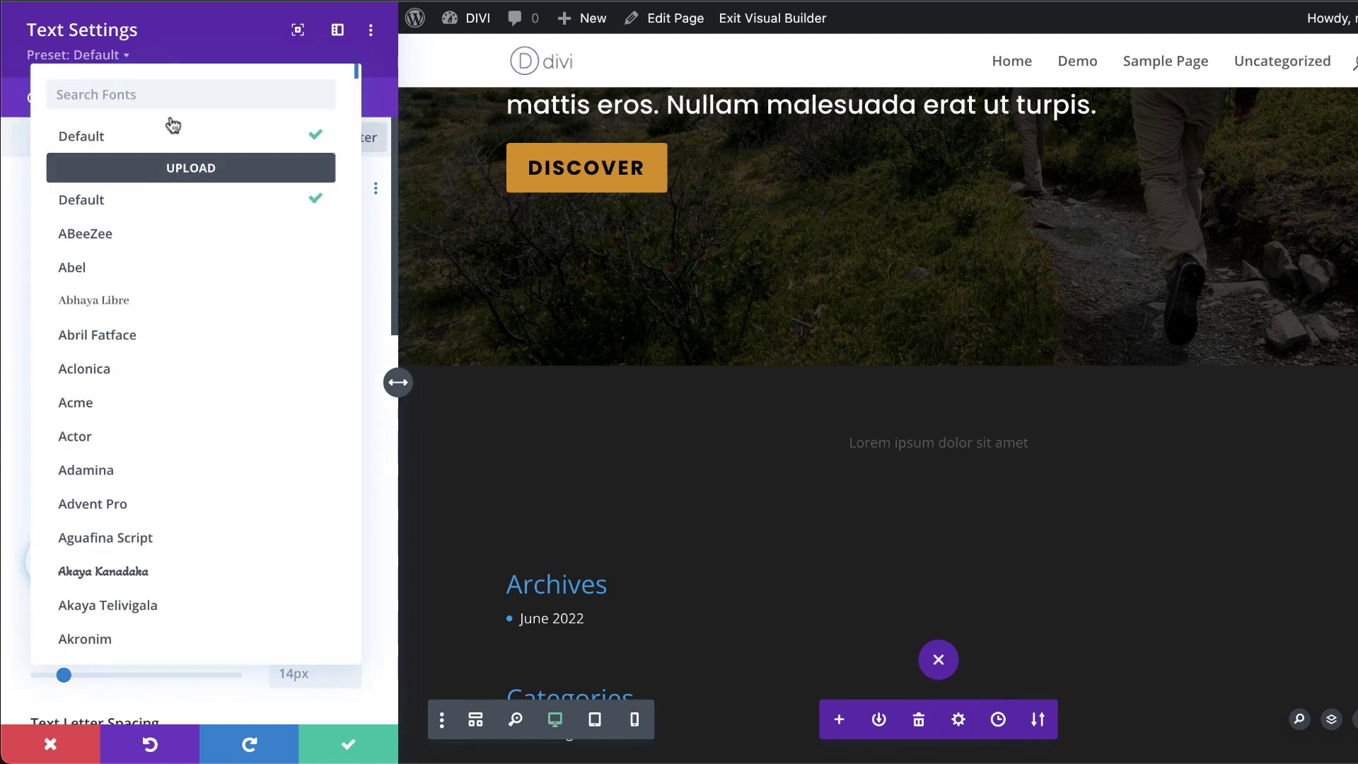
text(popp)
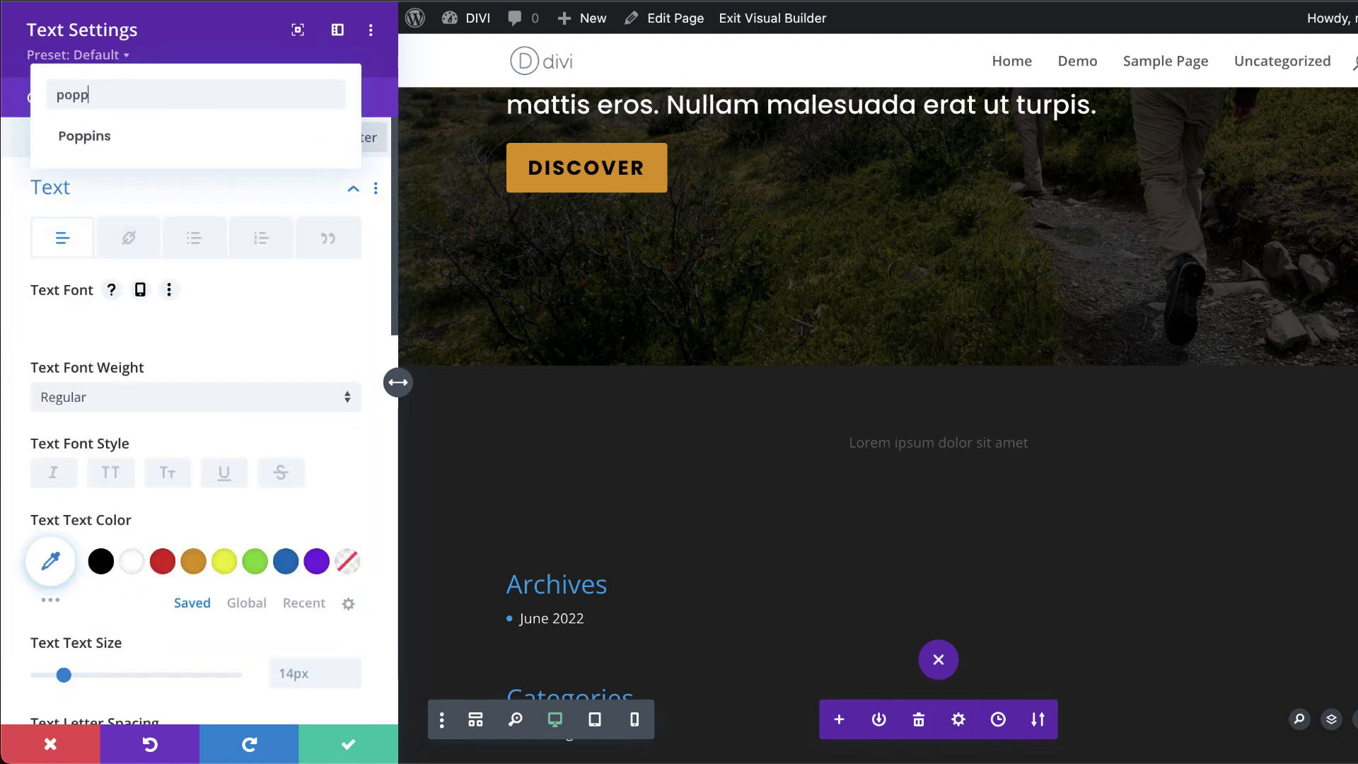
click(77, 129)
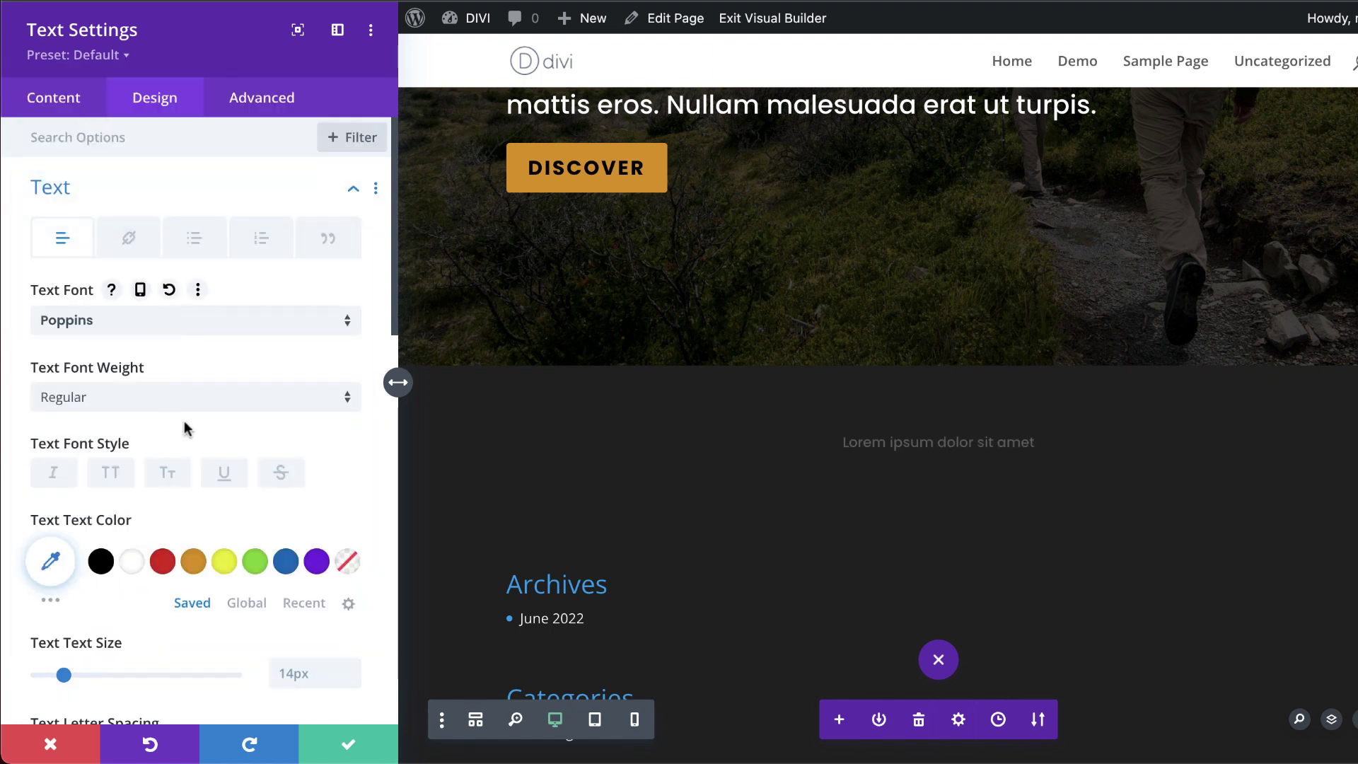
scroll(183, 425, down, 2)
click(109, 408)
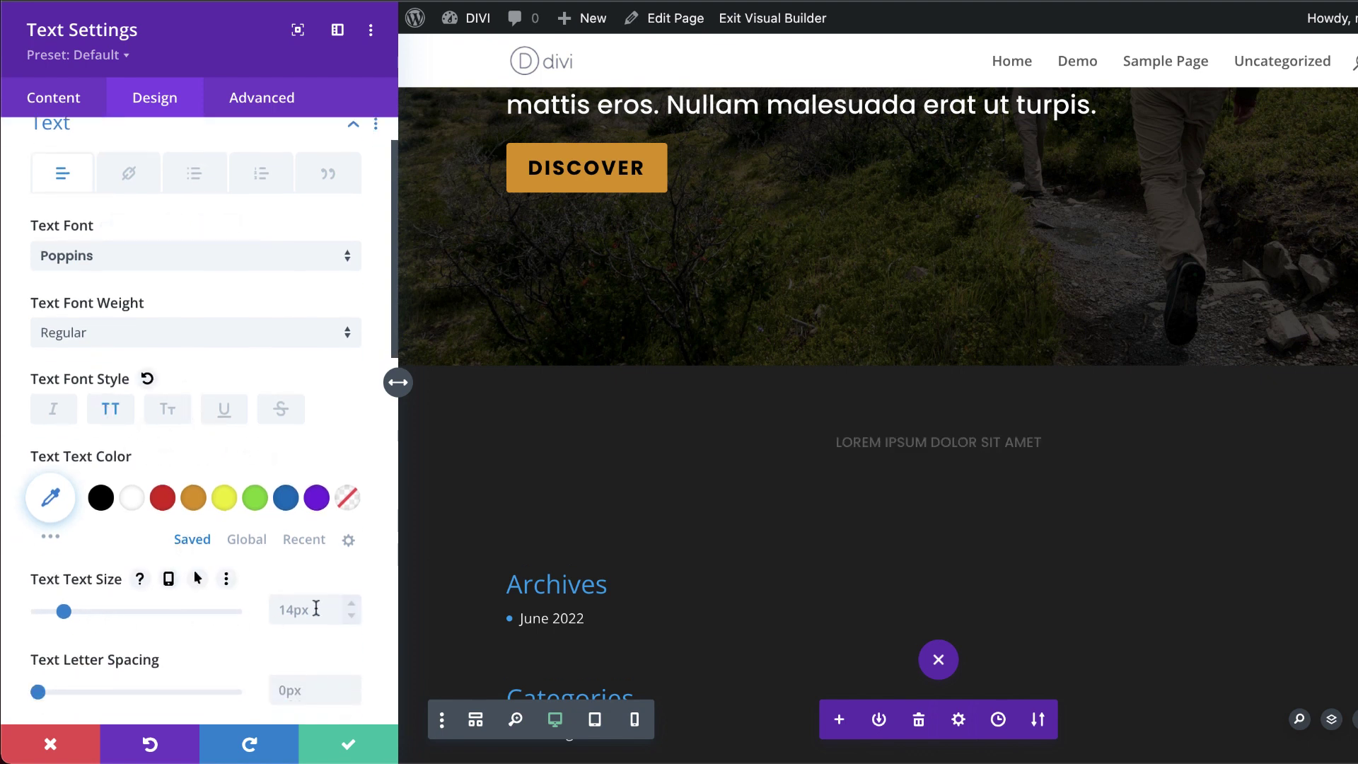
click(356, 603)
click(356, 603)
click(356, 603)
click(356, 603)
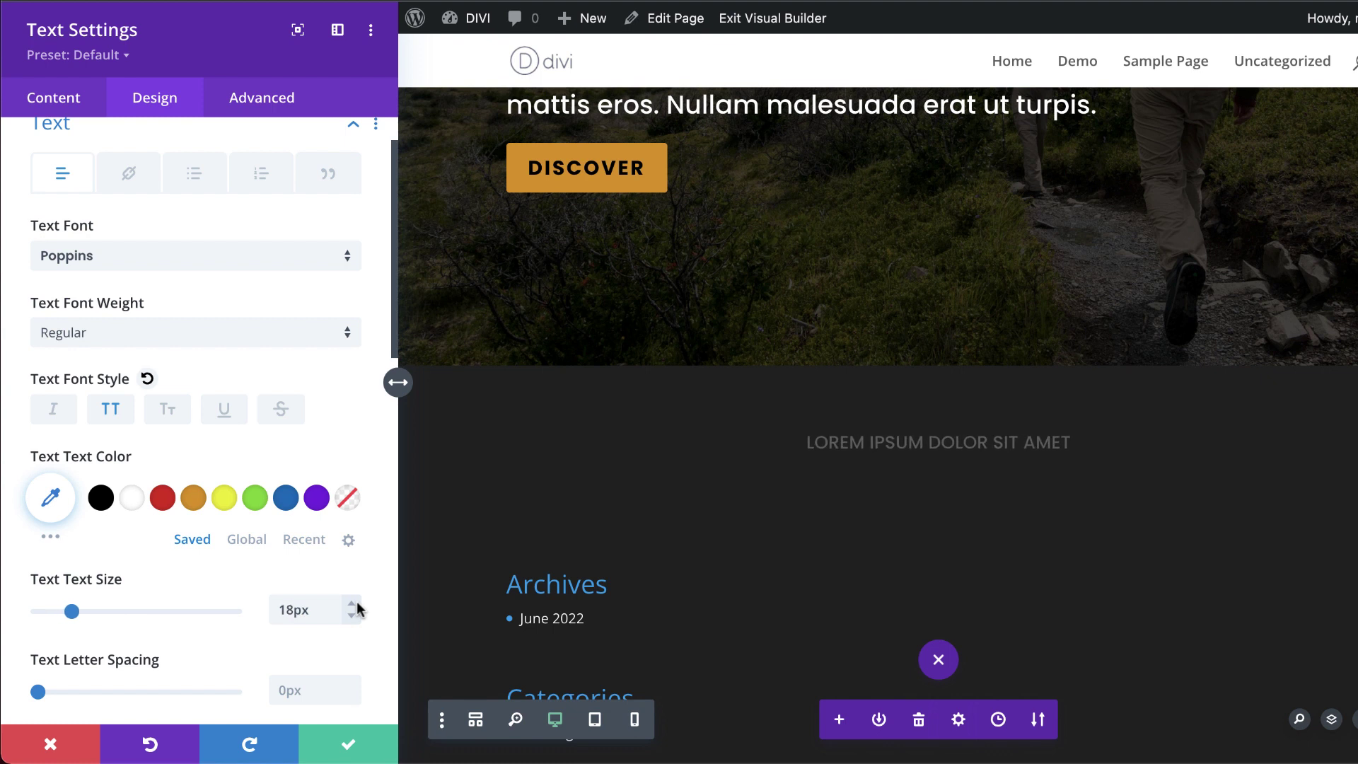
- Give the subheading 2px letter spacing and light grey #bcbcbc colour, then save
scroll(172, 613, down, 5)
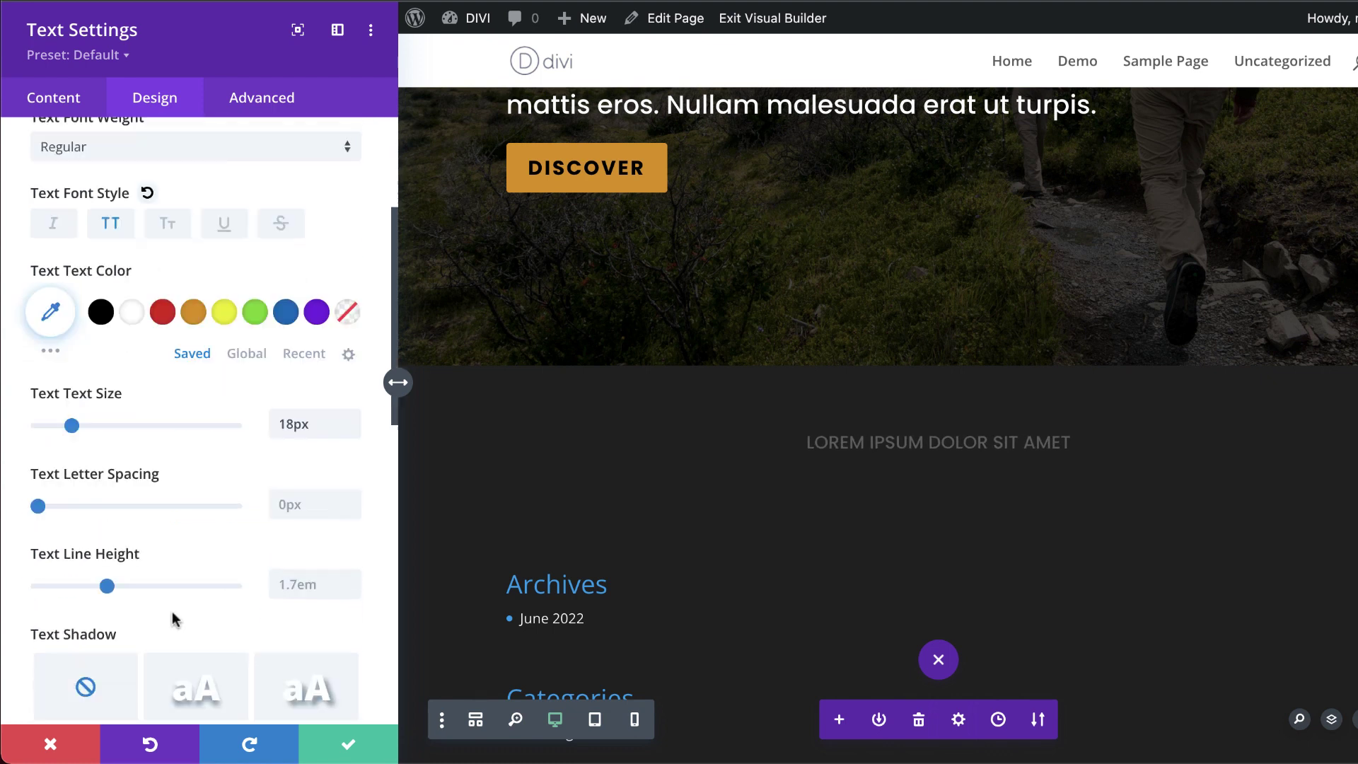
scroll(177, 536, down, 1)
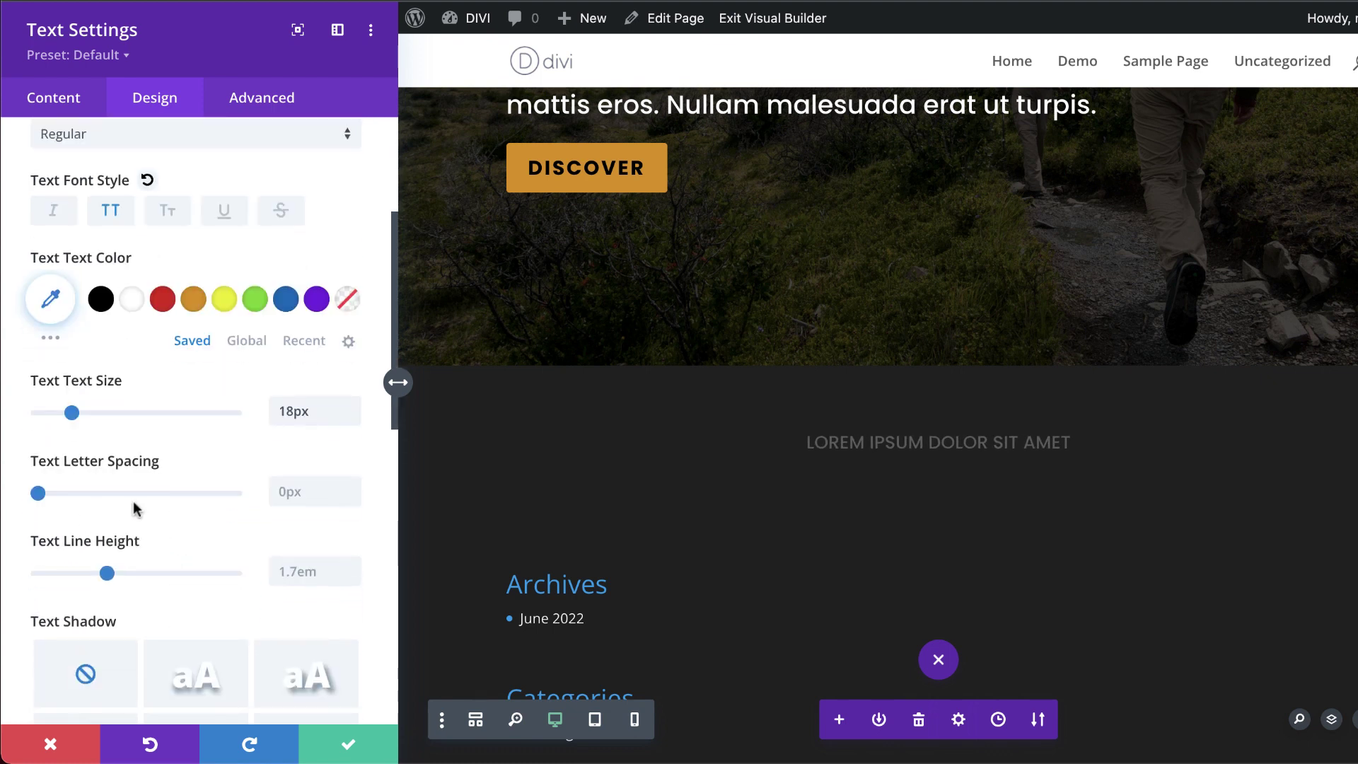
click(356, 488)
click(356, 488)
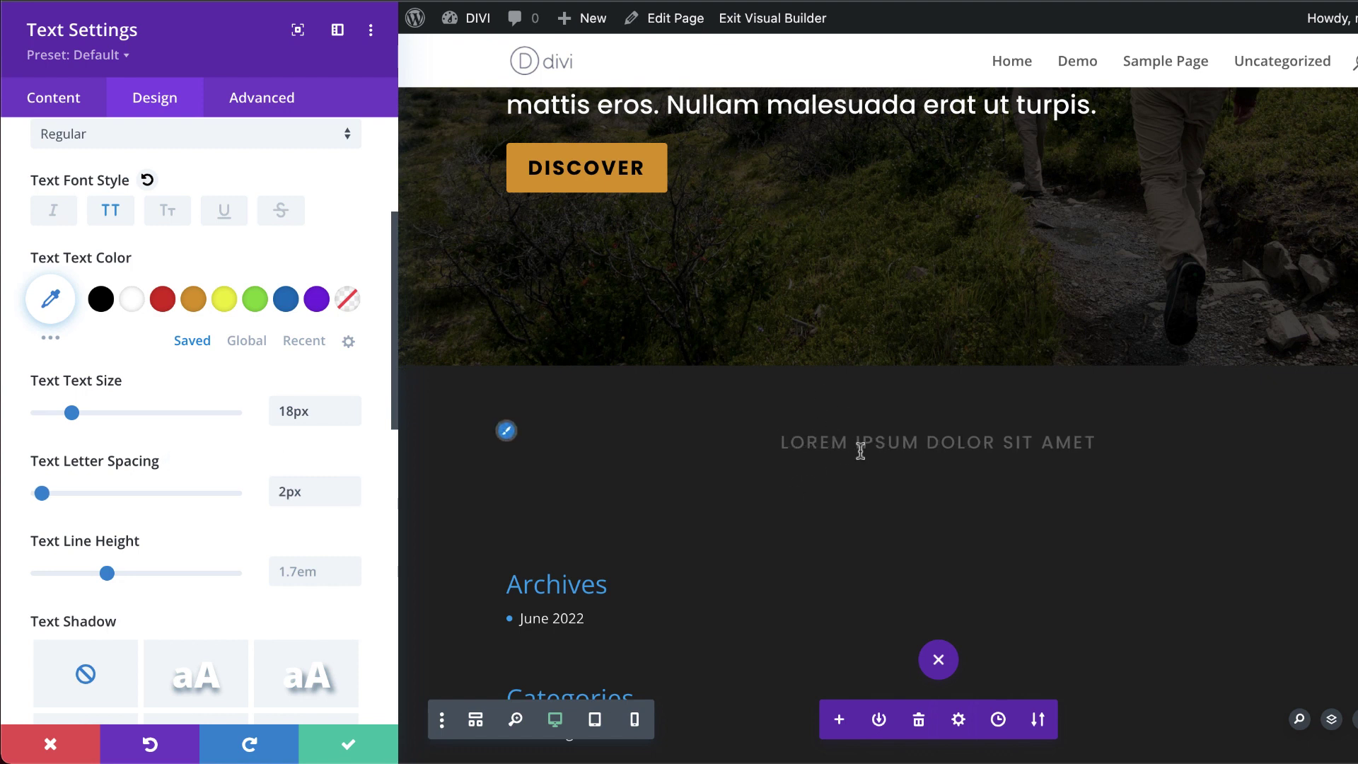
scroll(157, 422, up, 3)
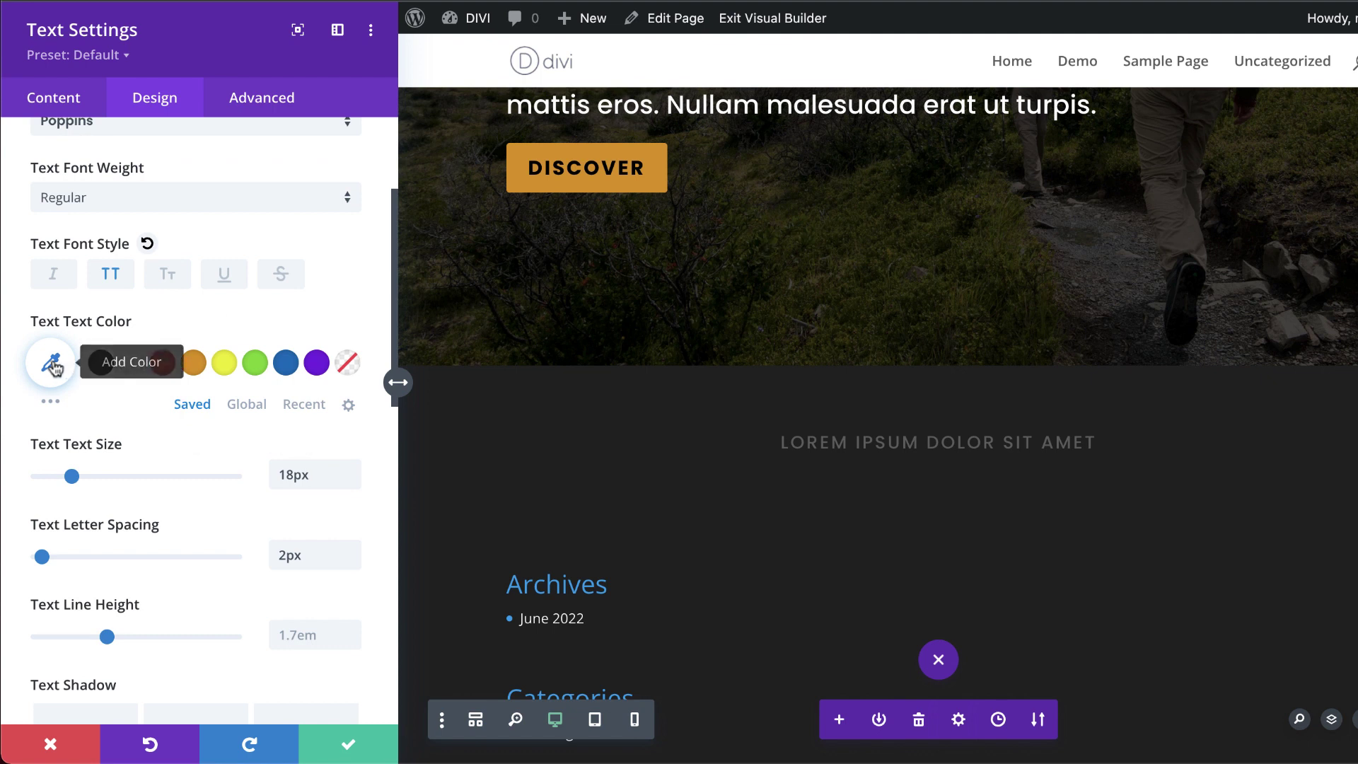
click(52, 364)
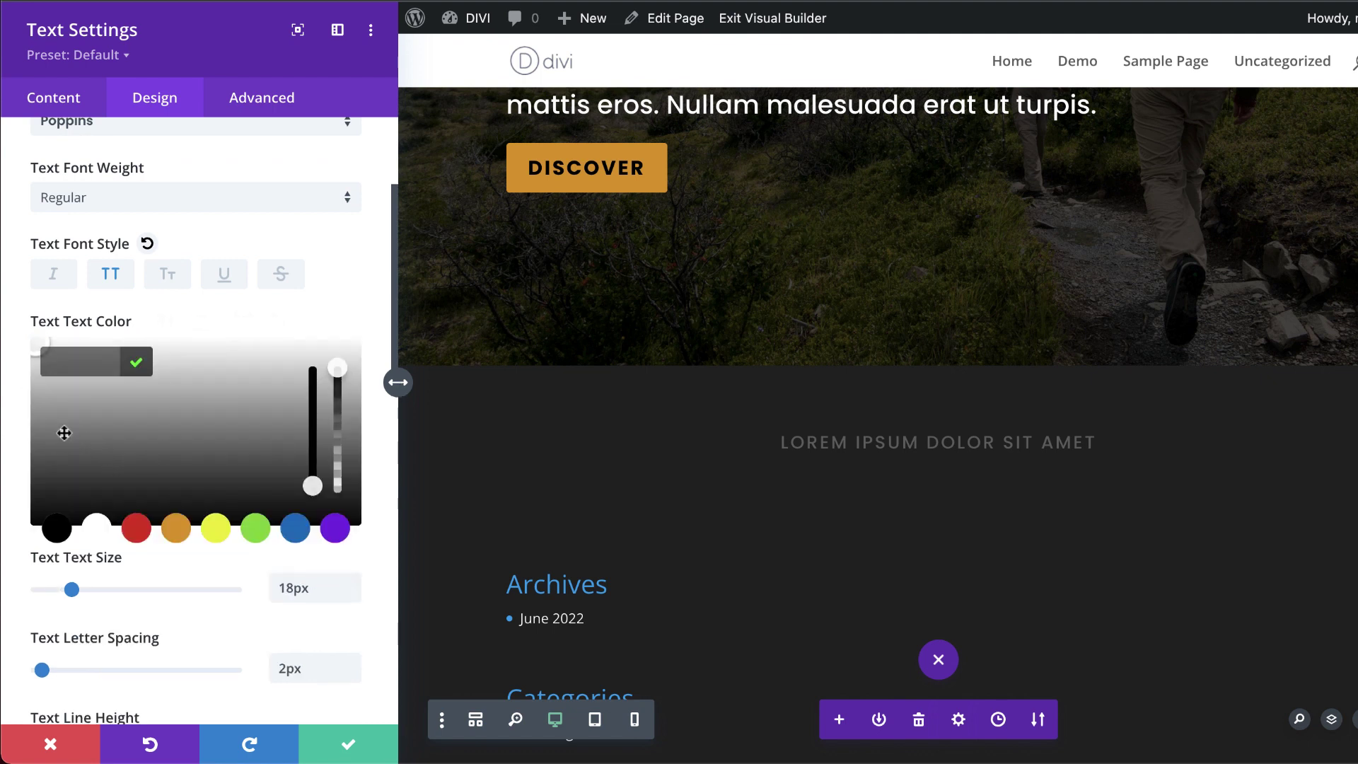
click(352, 748)
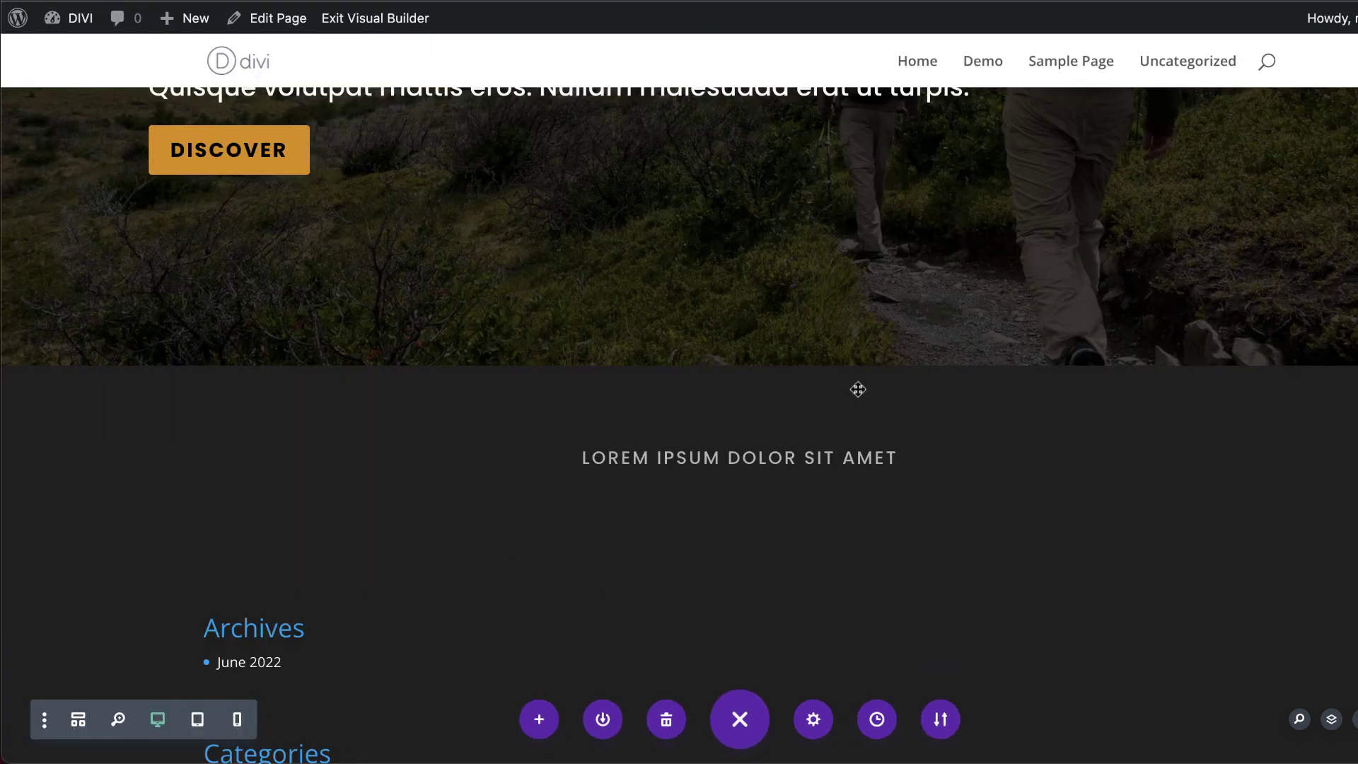
- Insert a single-column row below the subheading and add a Gallery module to it
click(737, 497)
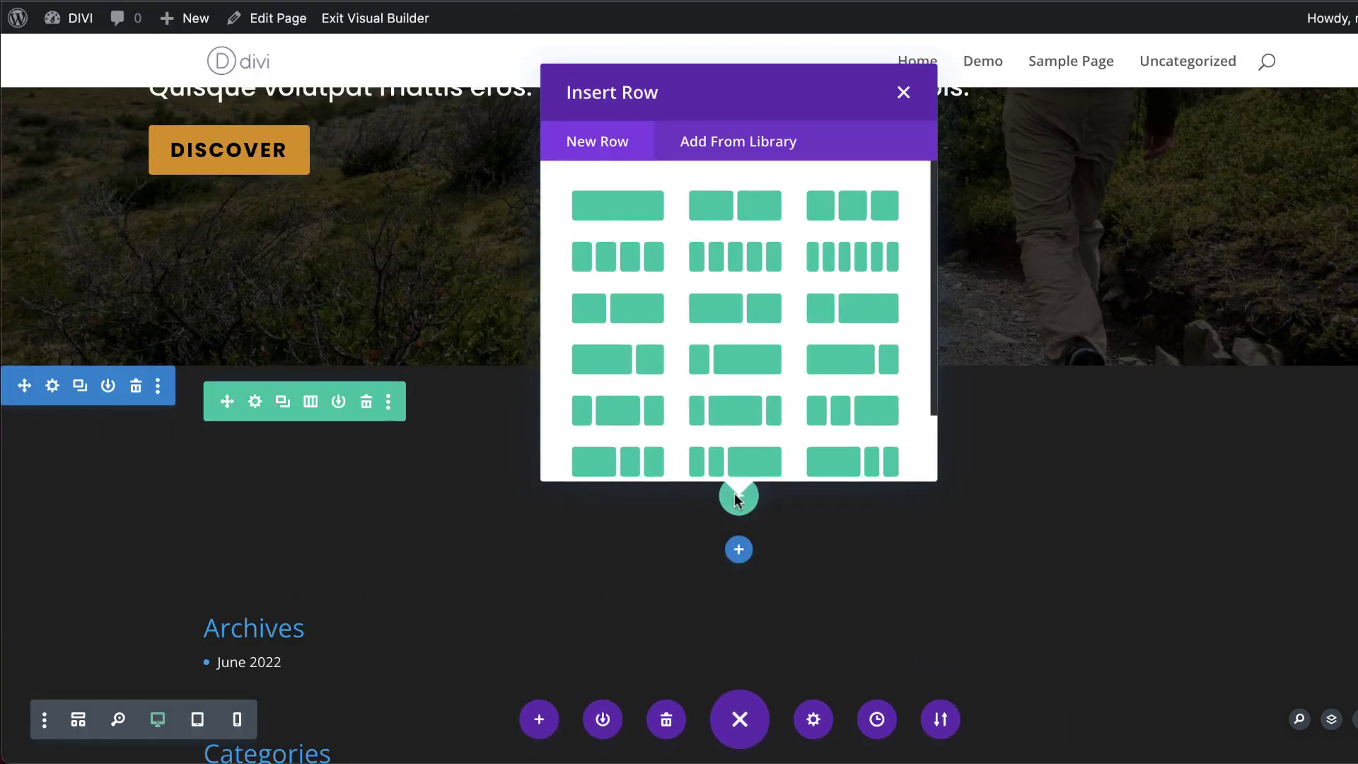
click(637, 213)
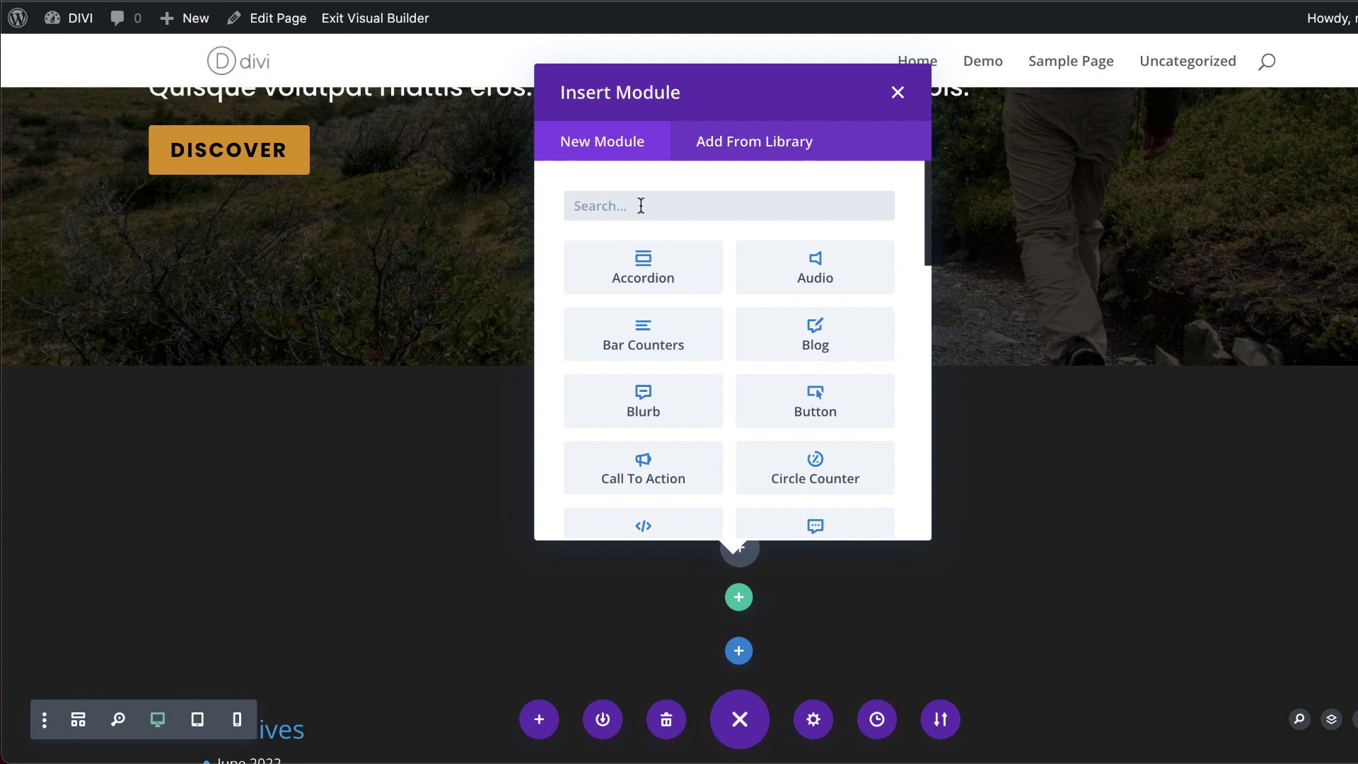
text(gallery)
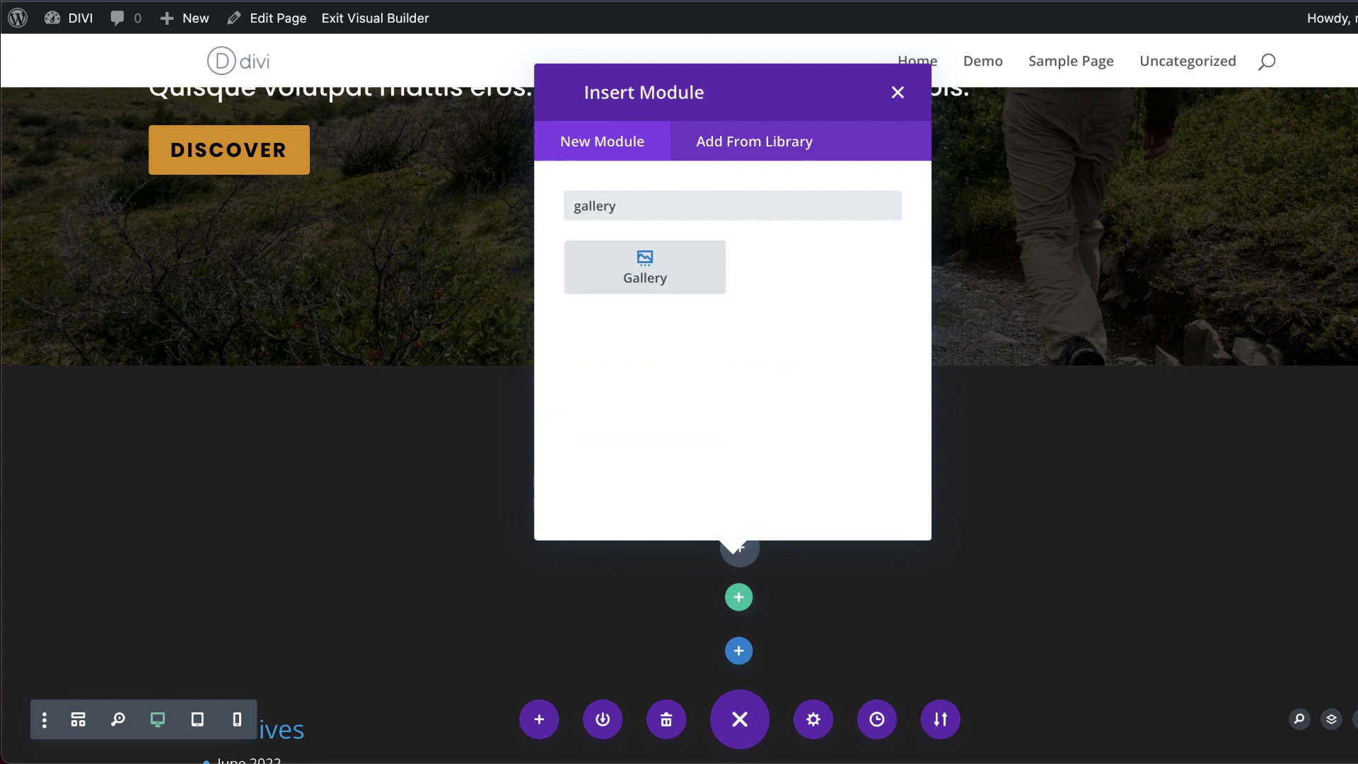
click(644, 267)
- Pick the vehicle photos in the media library for the gallery
click(191, 323)
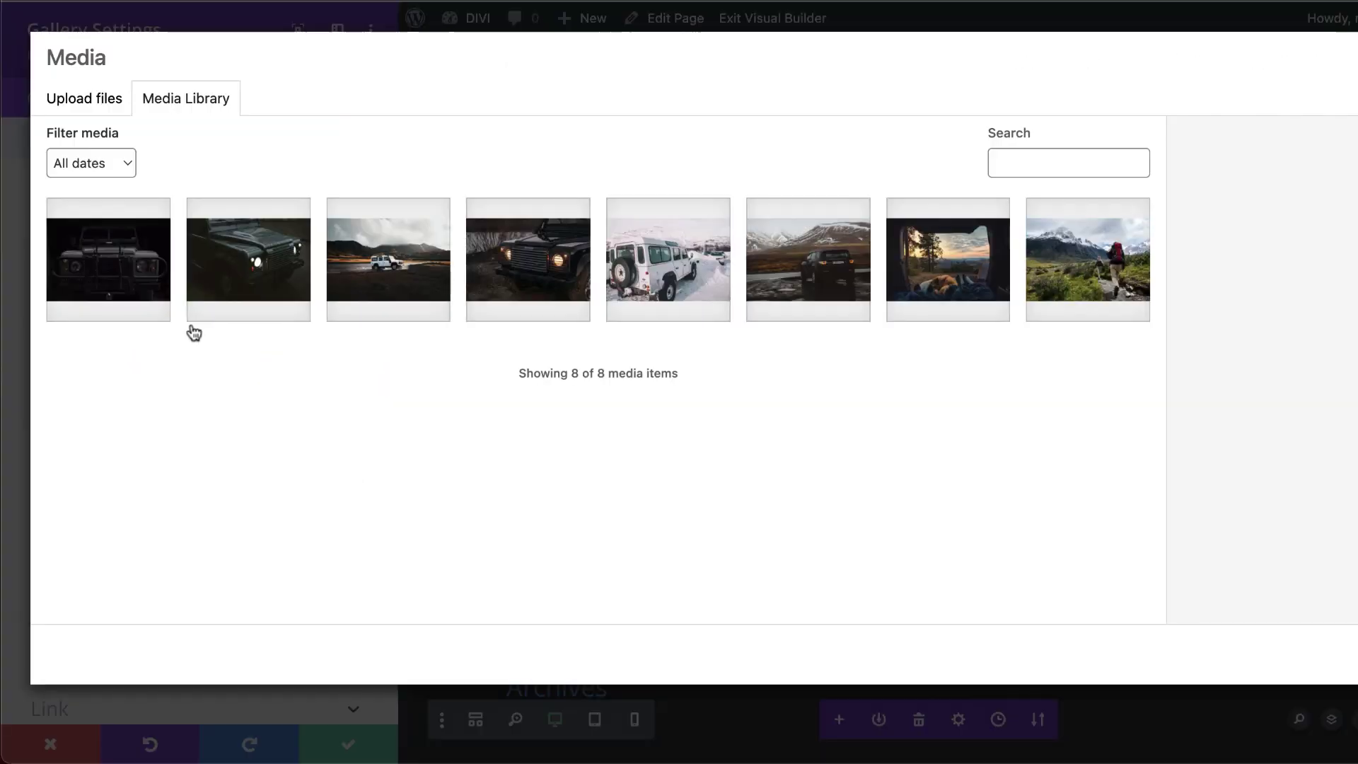
click(136, 271)
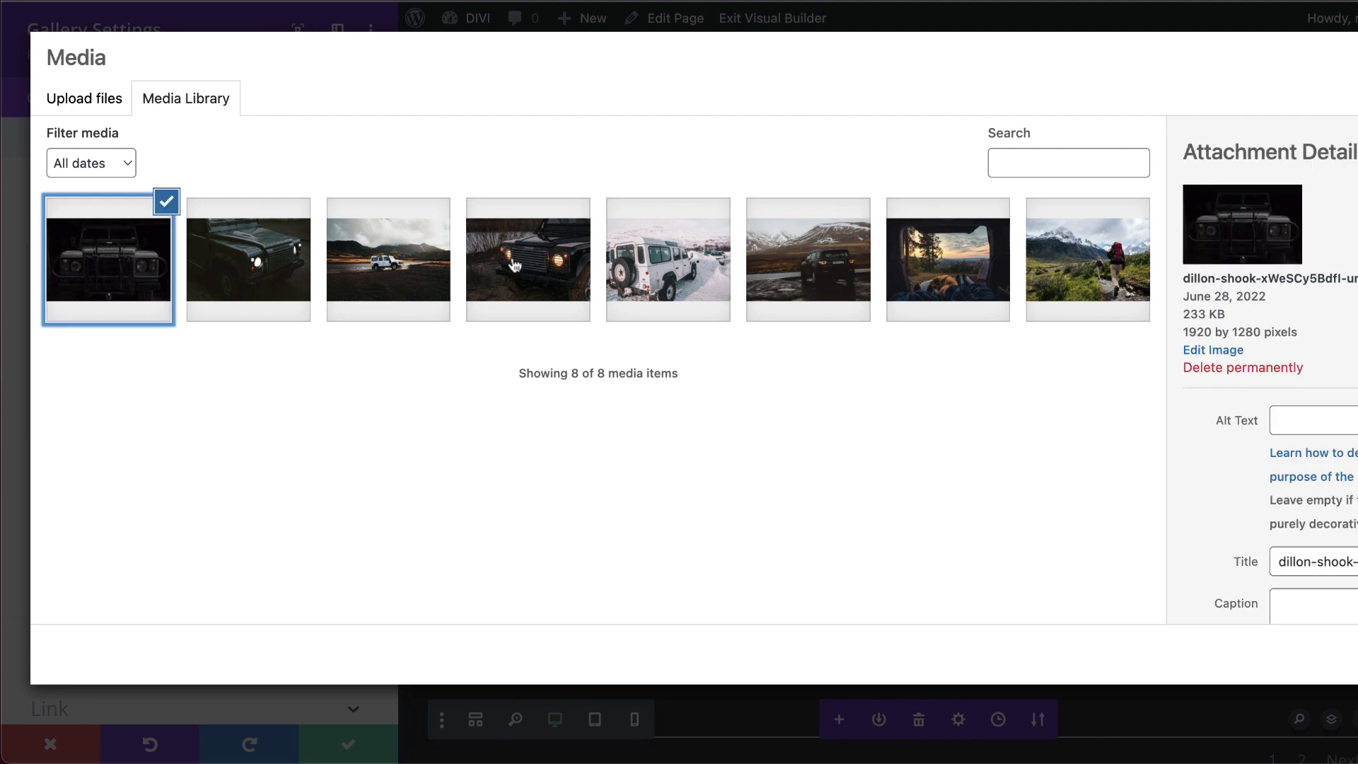
click(287, 266)
click(410, 273)
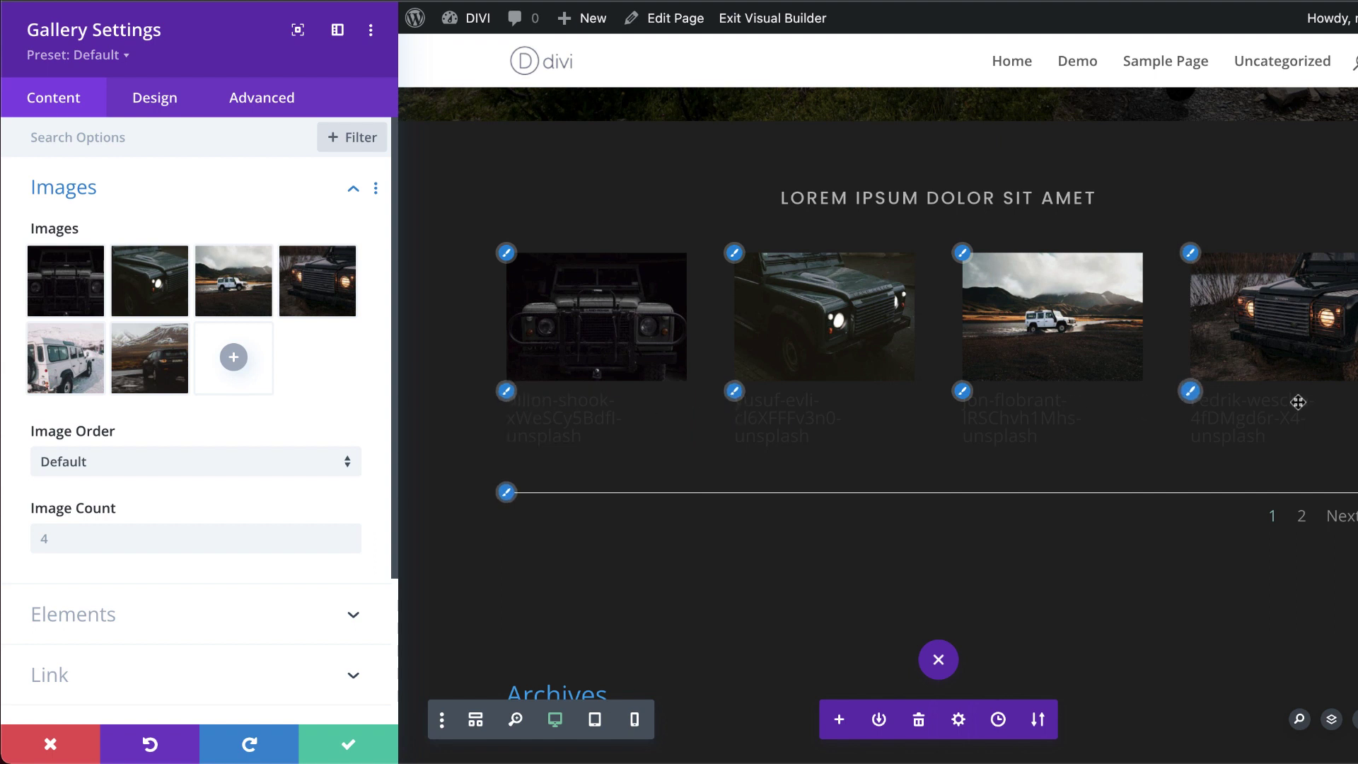
- Turn off Show Title and Caption in the gallery's Elements settings
scroll(109, 534, down, 2)
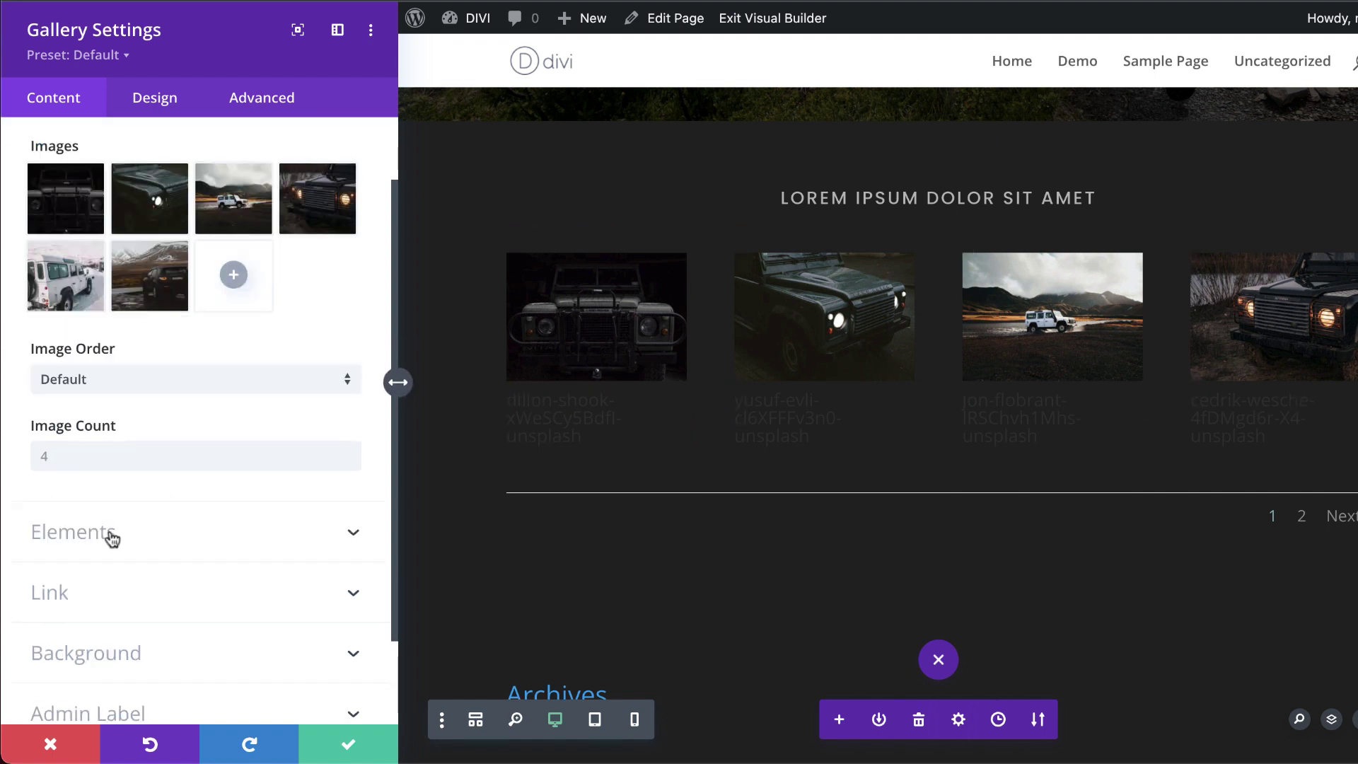
click(109, 534)
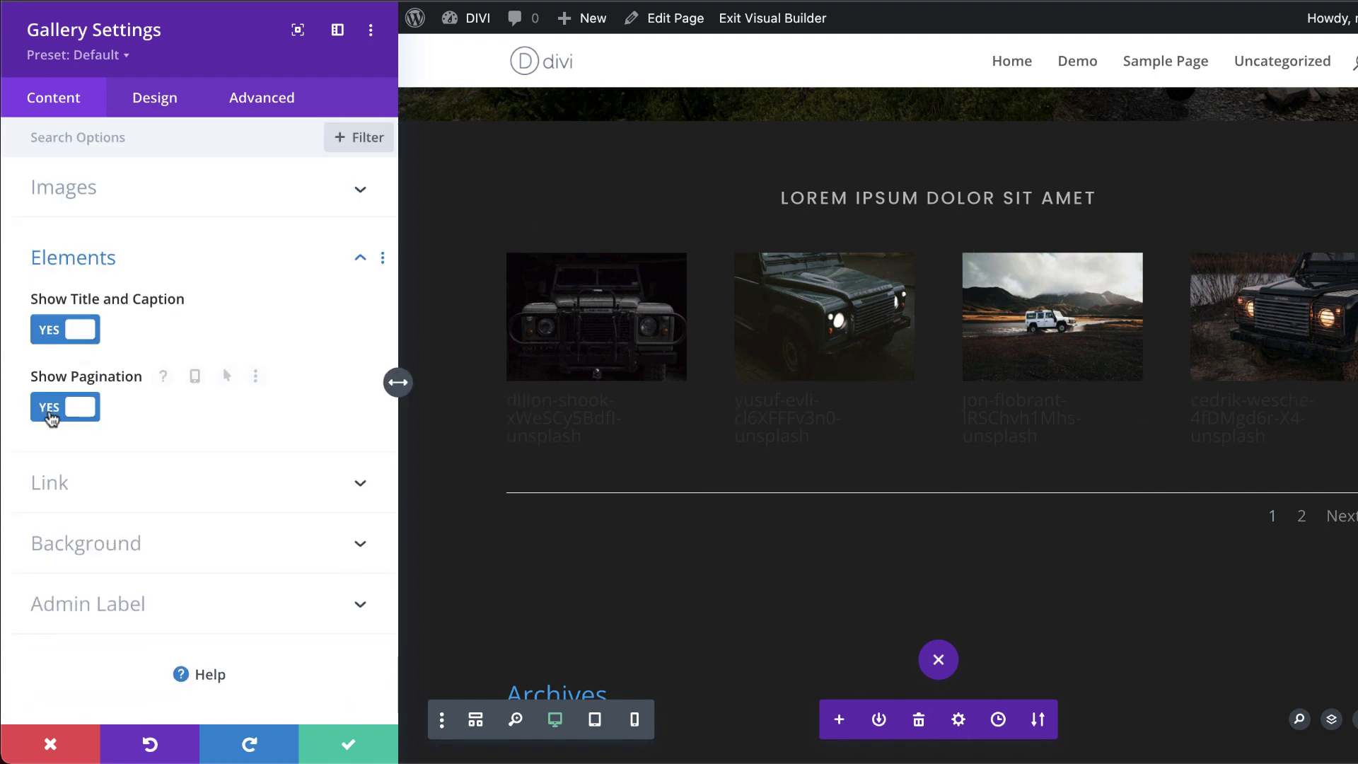
click(48, 329)
- Give the overlay a grey expand icon on rgba(0,0,0,0.68) background and save
click(175, 115)
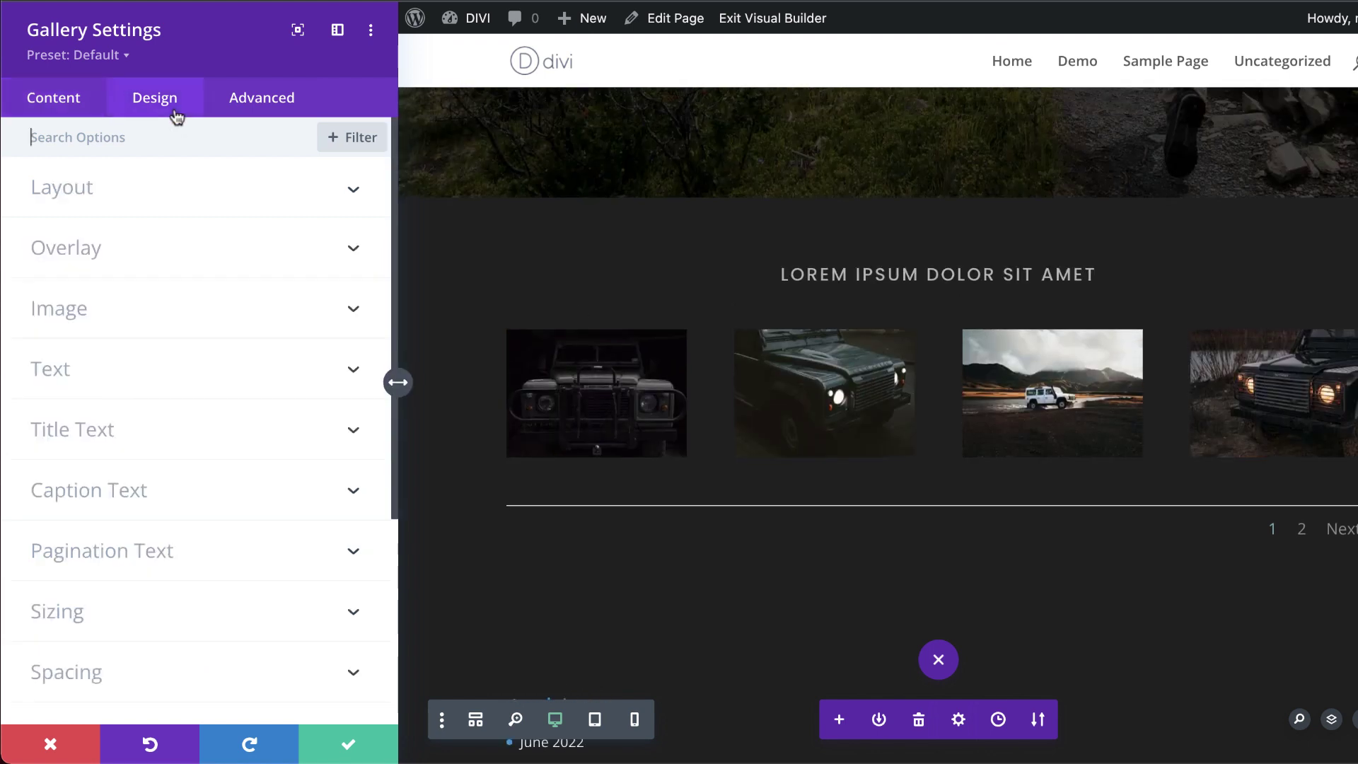
click(109, 255)
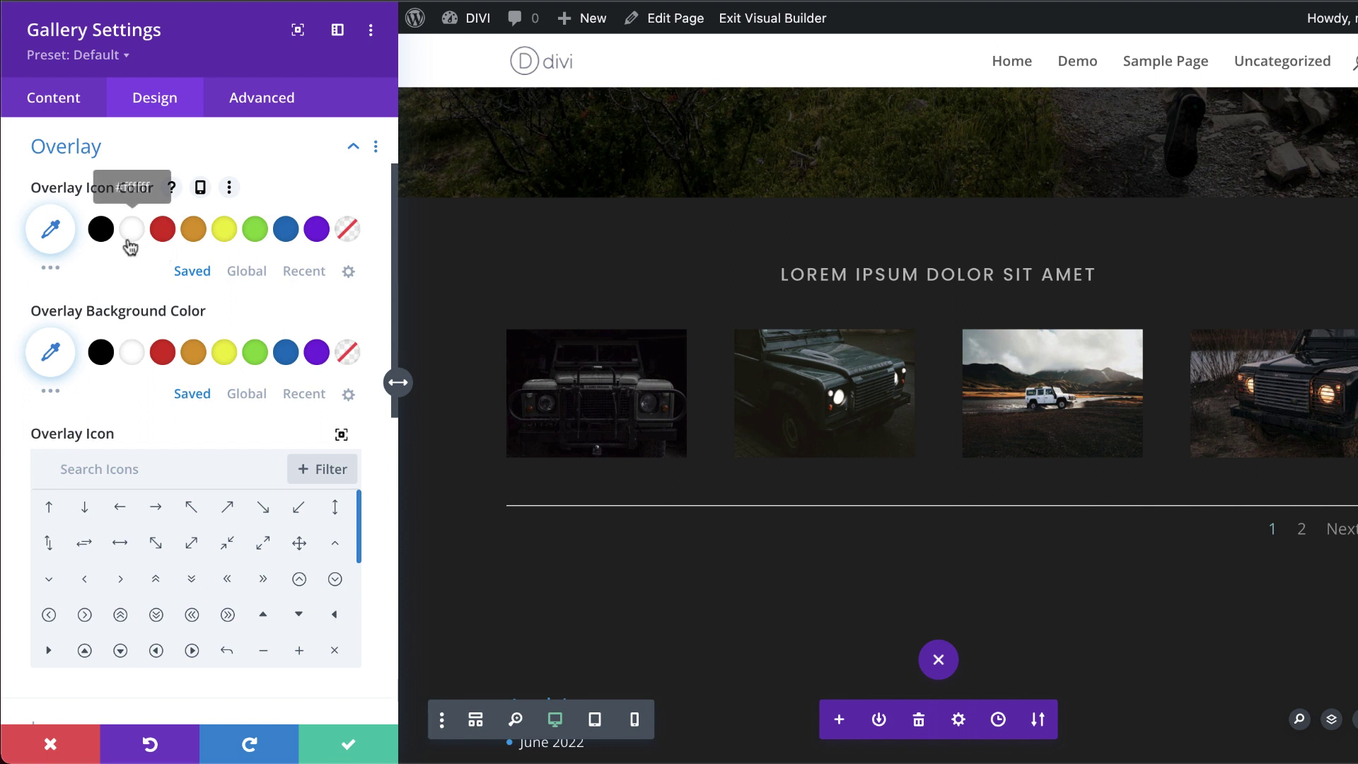
click(50, 228)
click(18, 429)
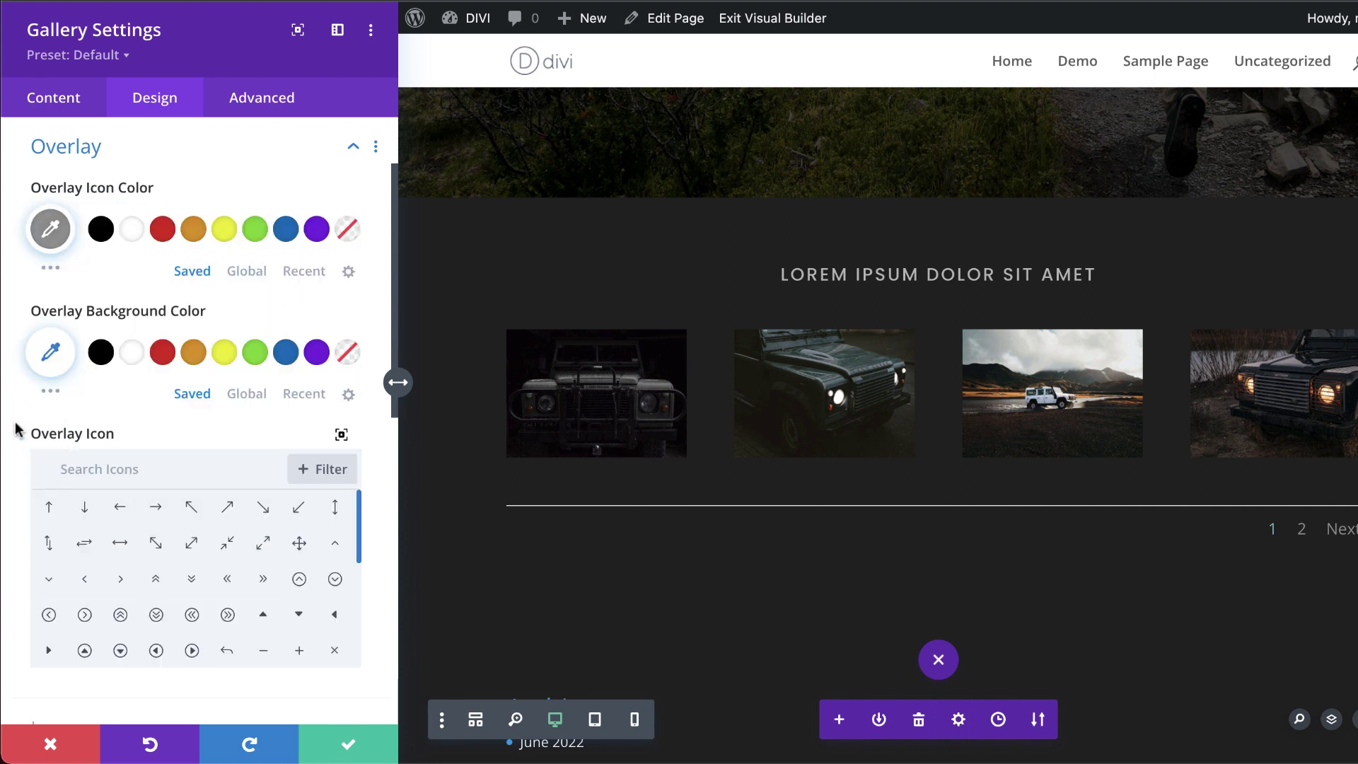
click(102, 357)
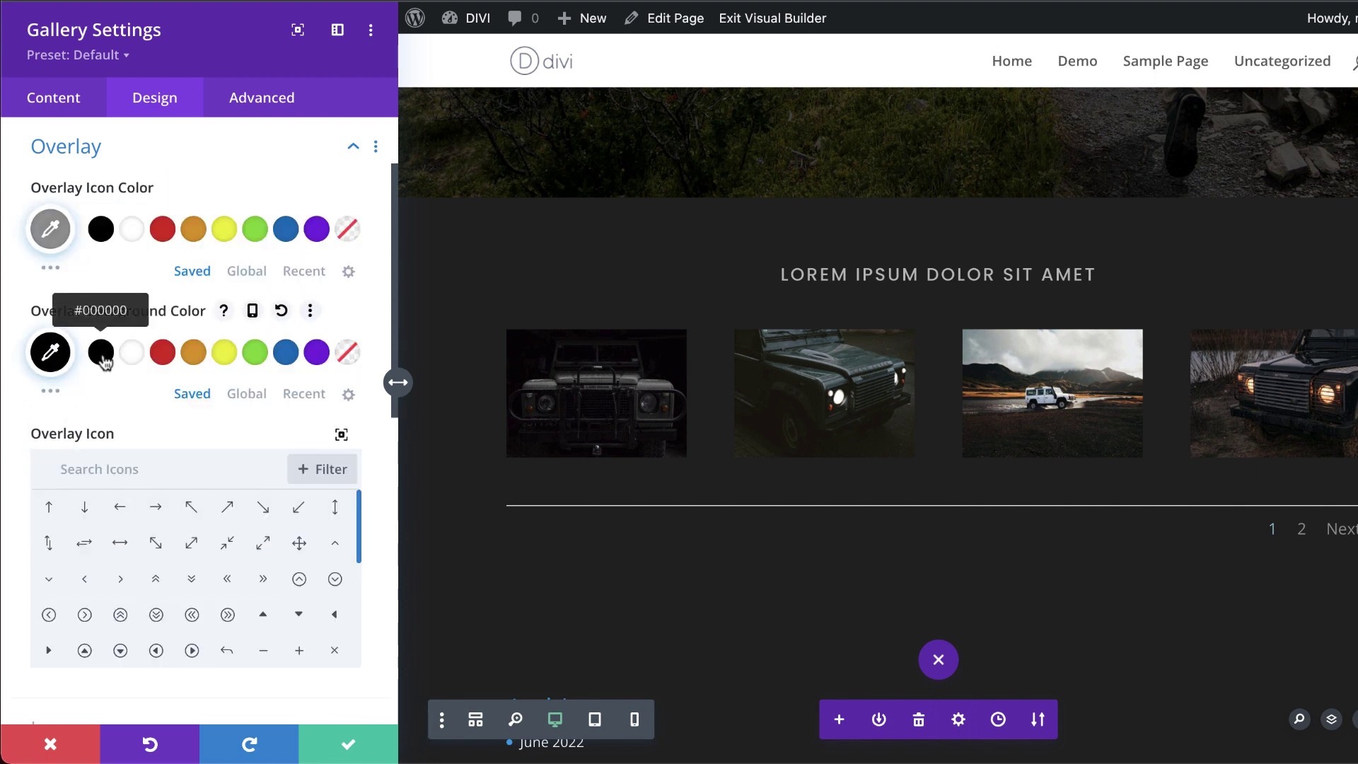
click(50, 352)
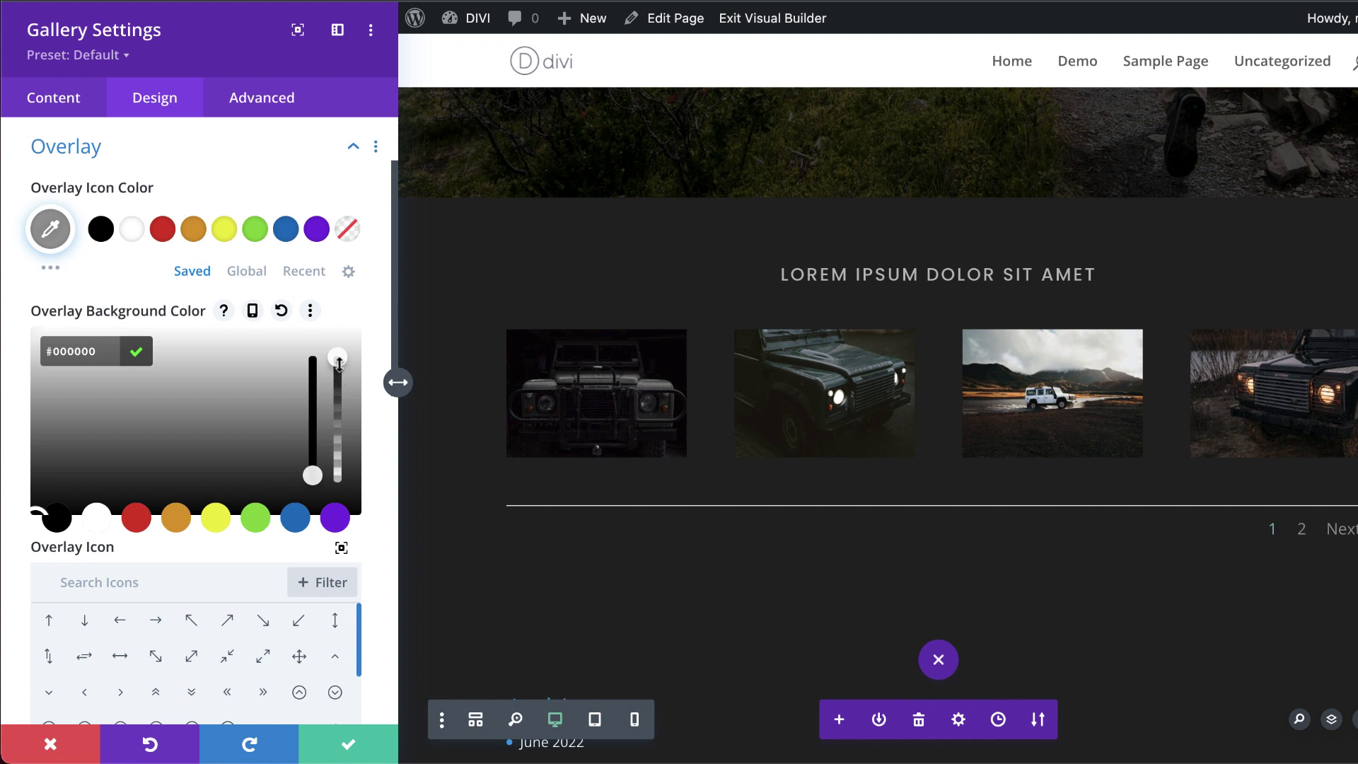
drag(338, 374, 341, 393)
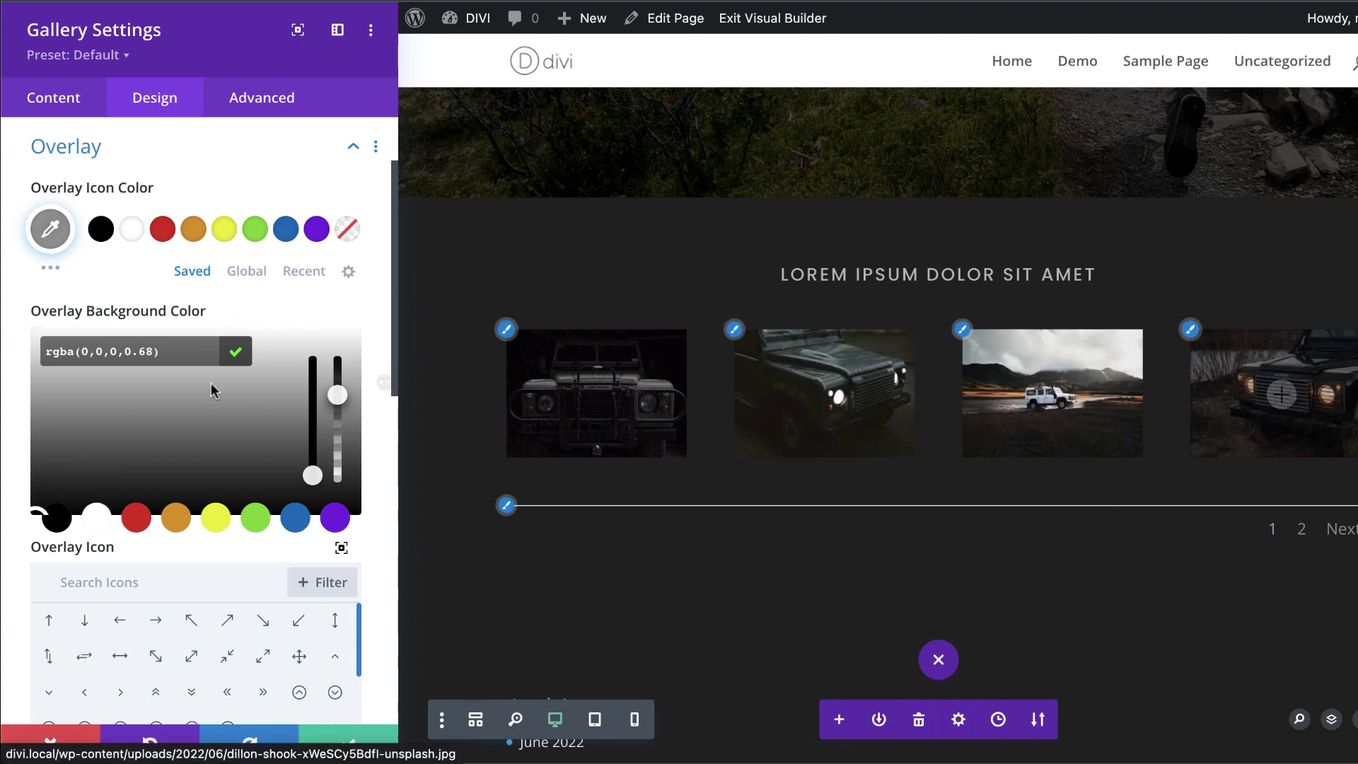
scroll(224, 428, down, 5)
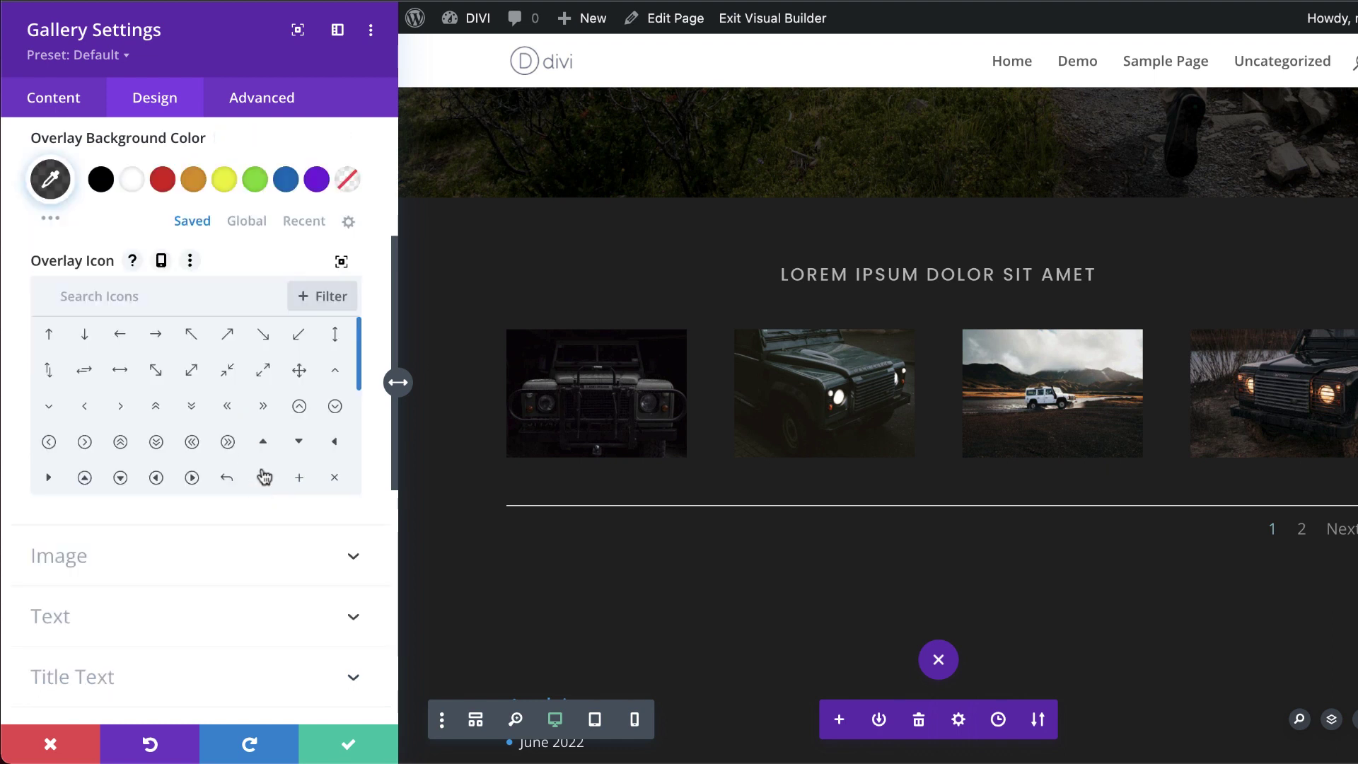
click(265, 378)
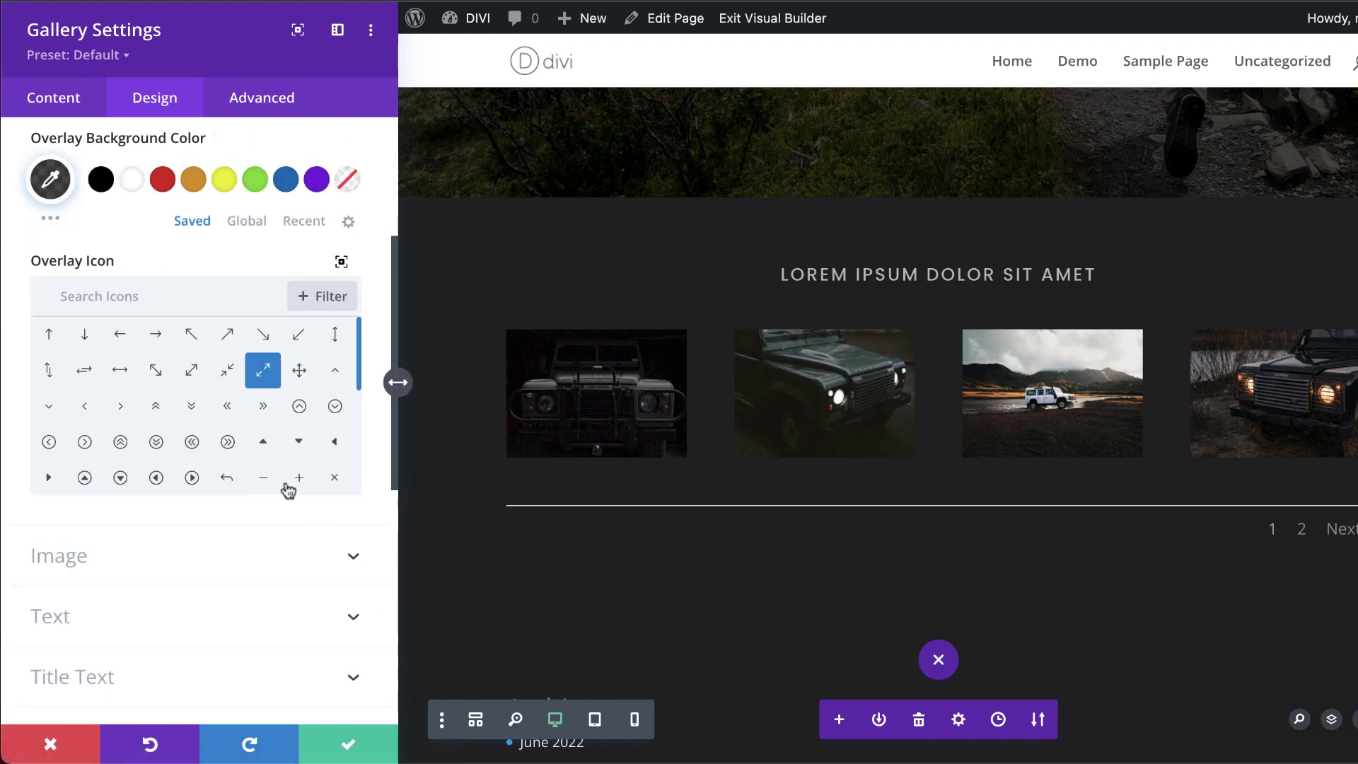
click(354, 736)
- Enable a custom gutter width of 2 in the gallery row's Sizing settings
mouse_move(256, 358)
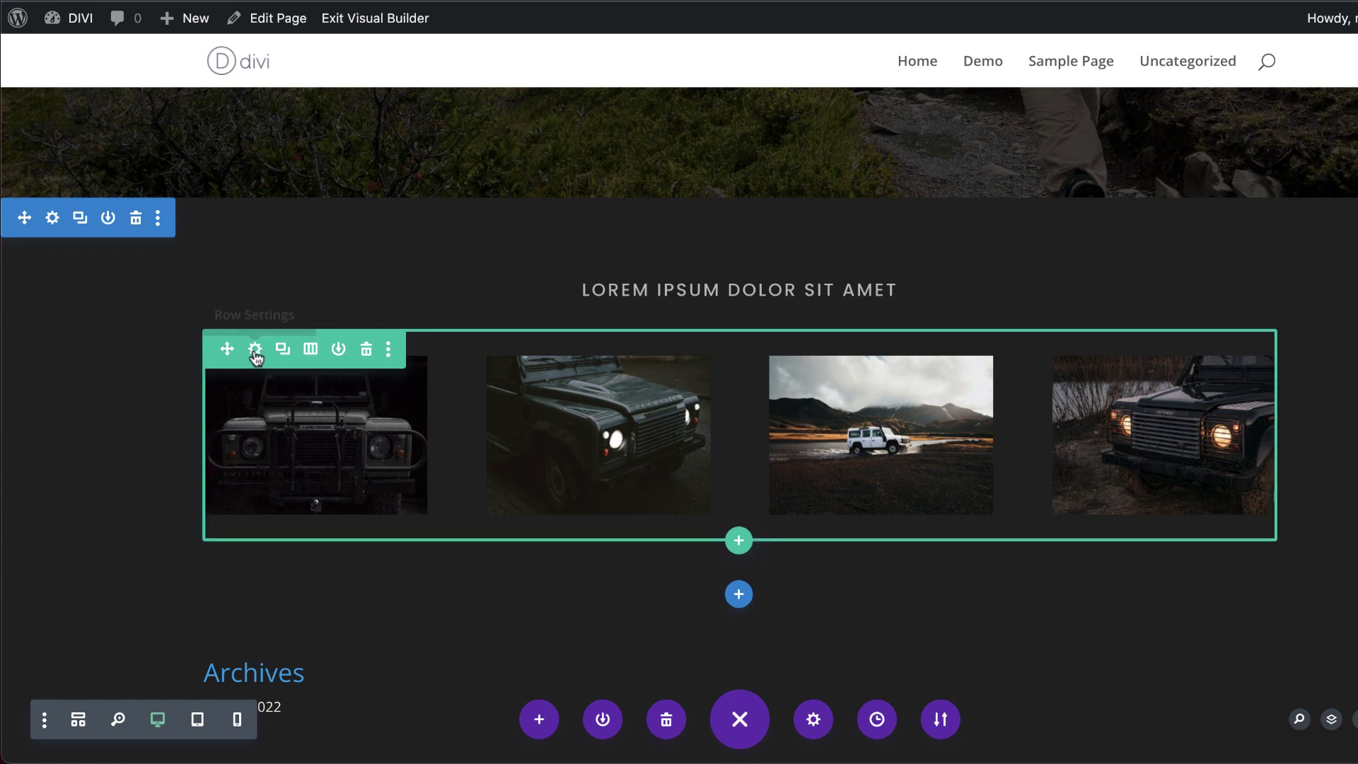
click(256, 352)
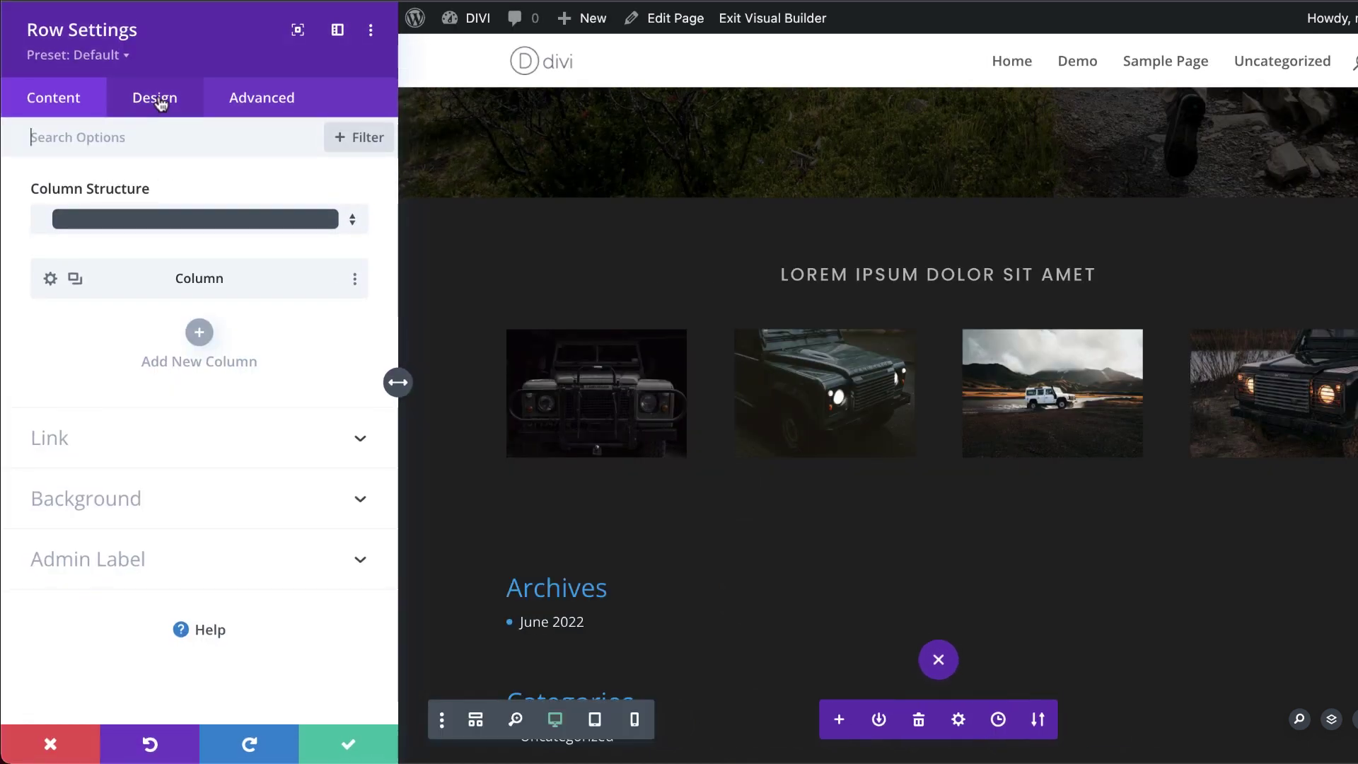
click(159, 102)
click(79, 189)
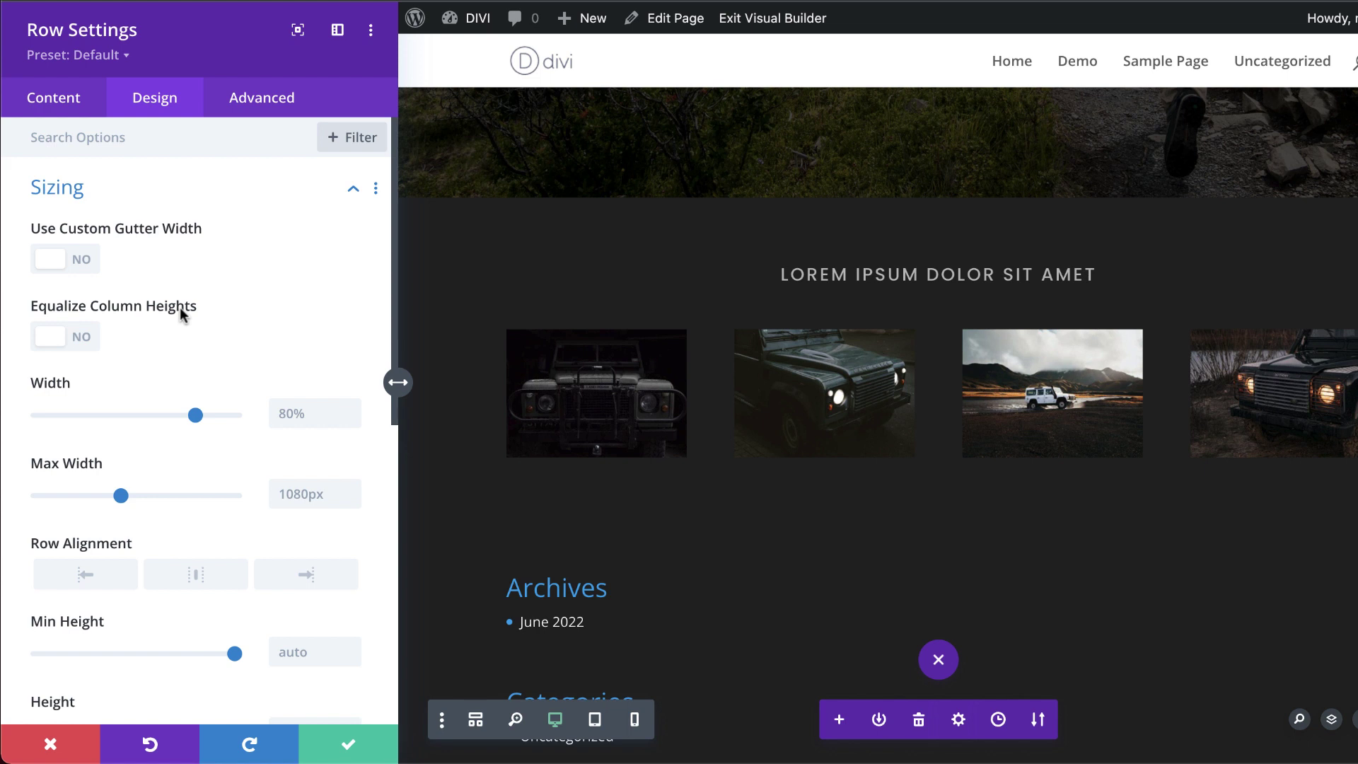
click(81, 260)
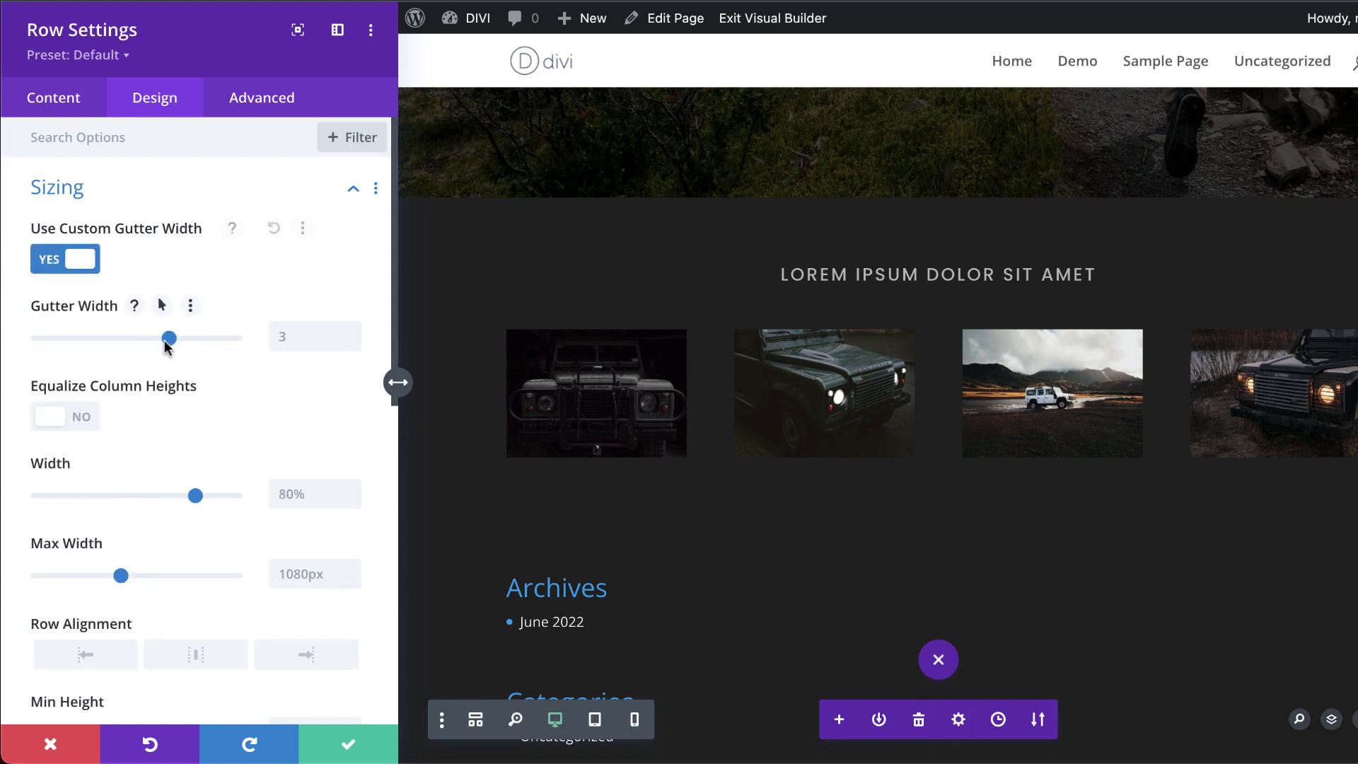
drag(169, 338, 117, 344)
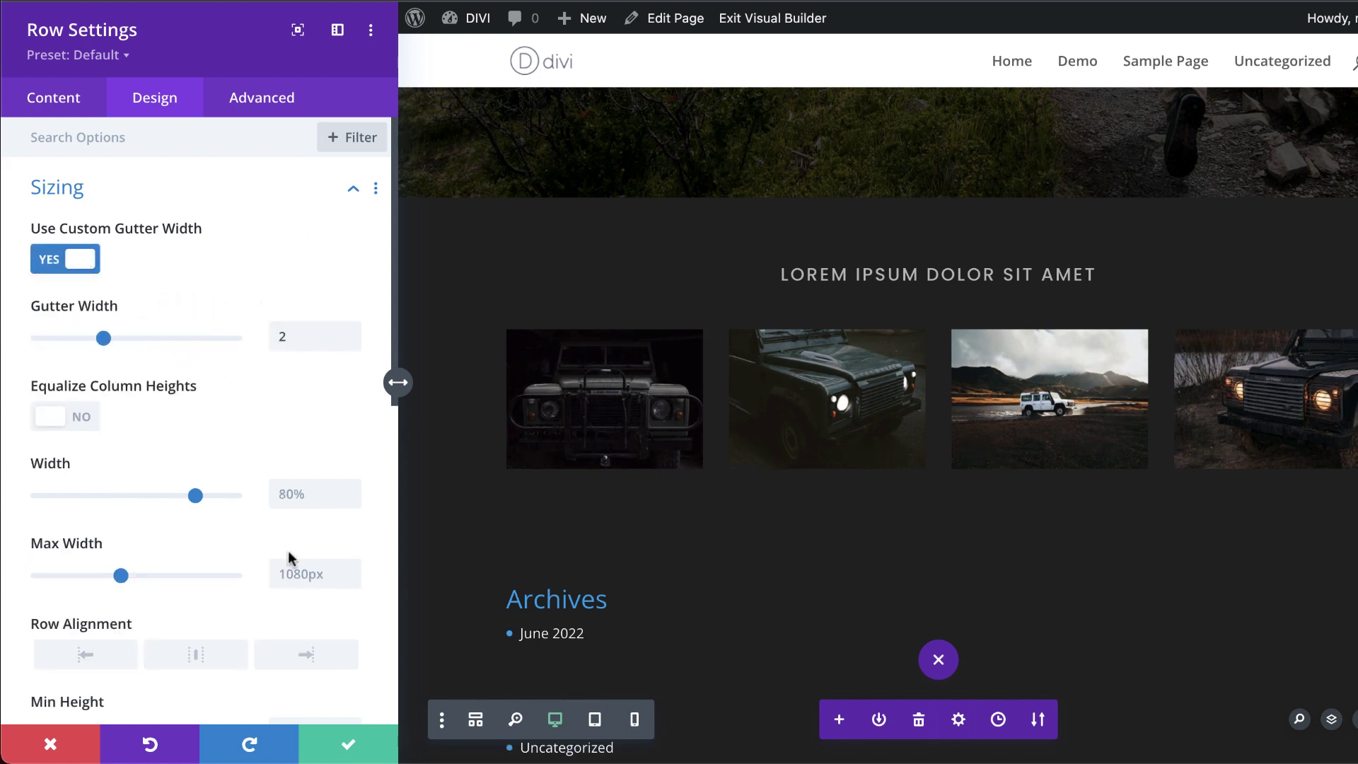
- Set the row's max width and width to 90%
click(301, 576)
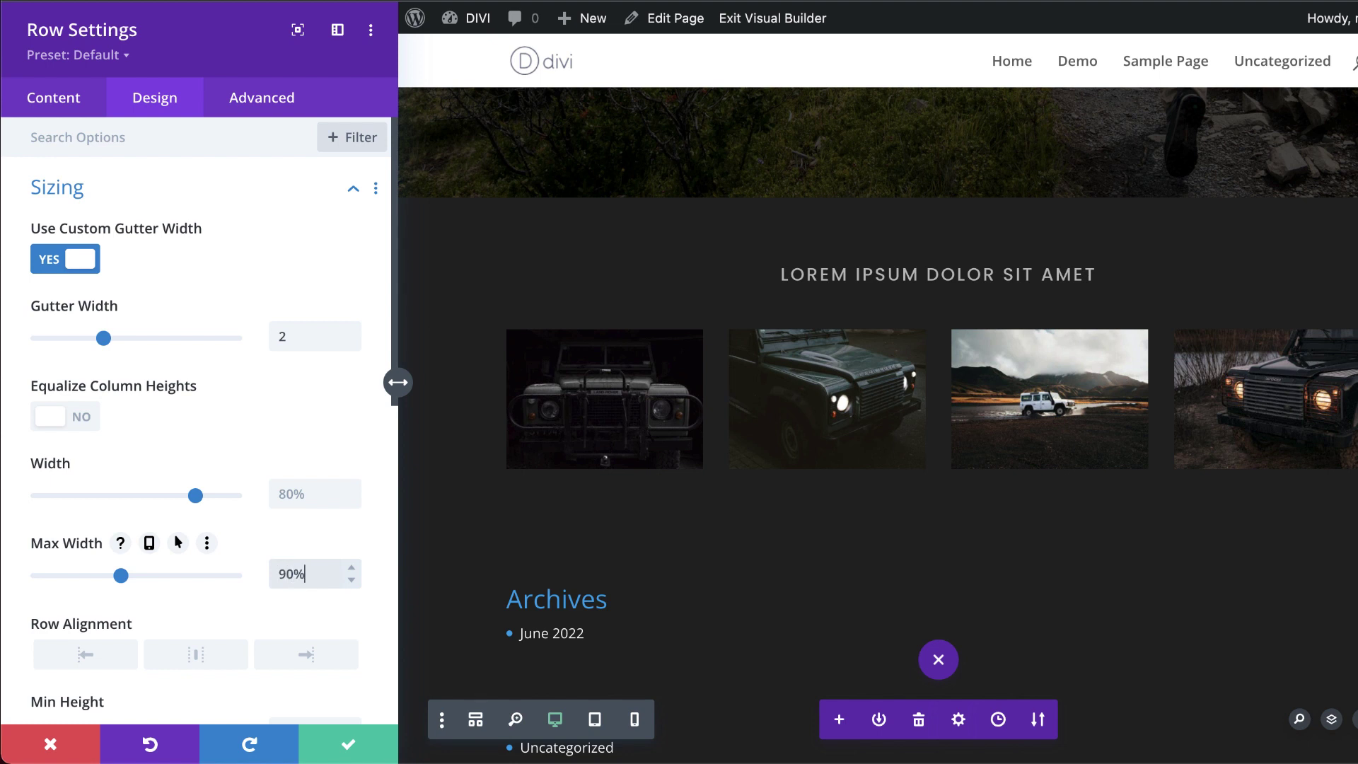
click(319, 489)
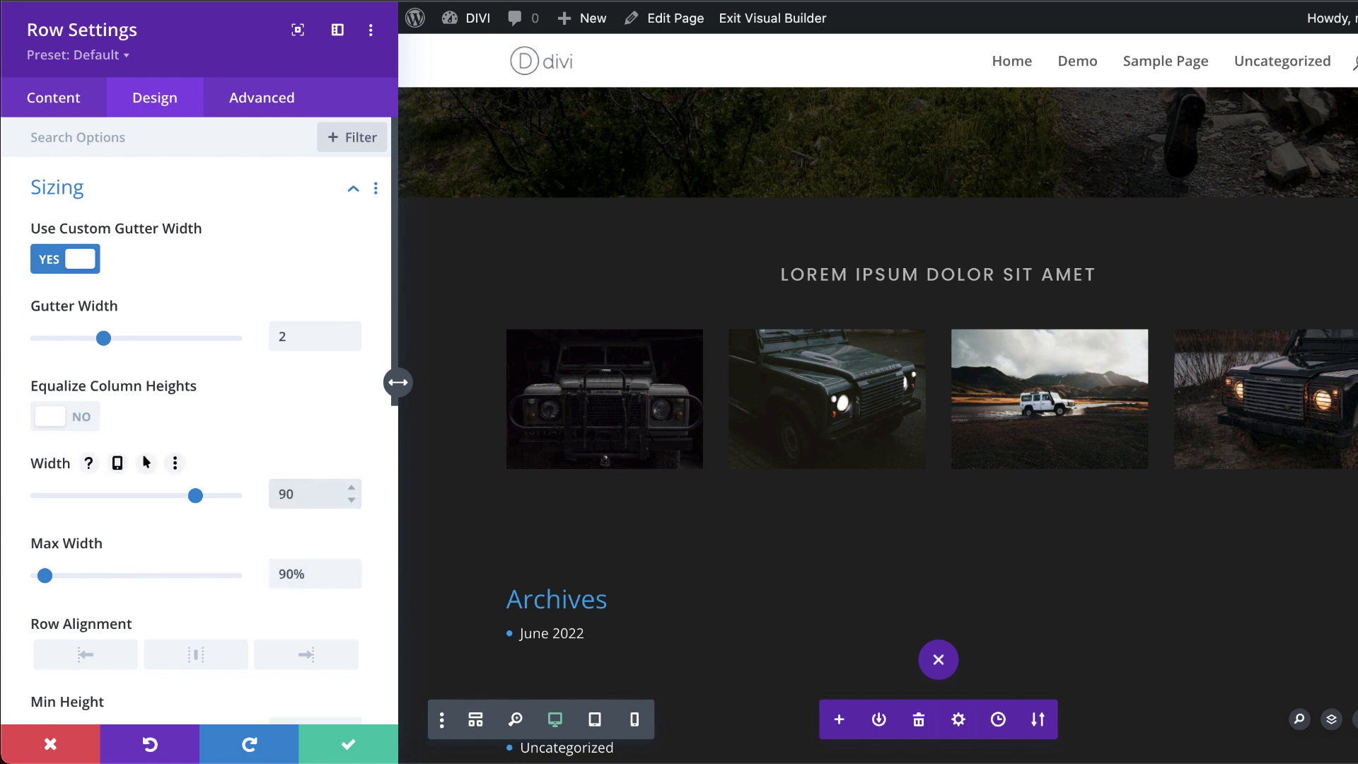
text(%)
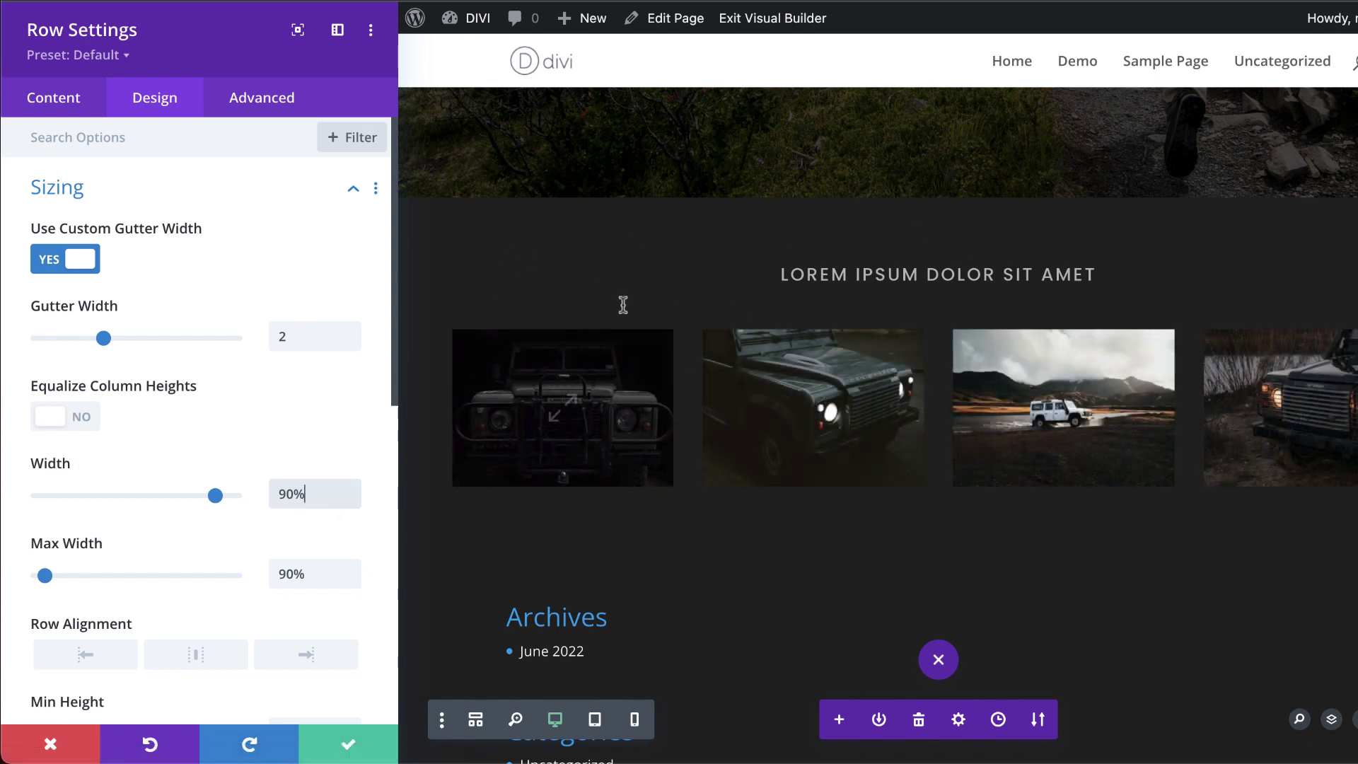
- Save the row, then give the gallery section linked 8% top and bottom padding
click(347, 747)
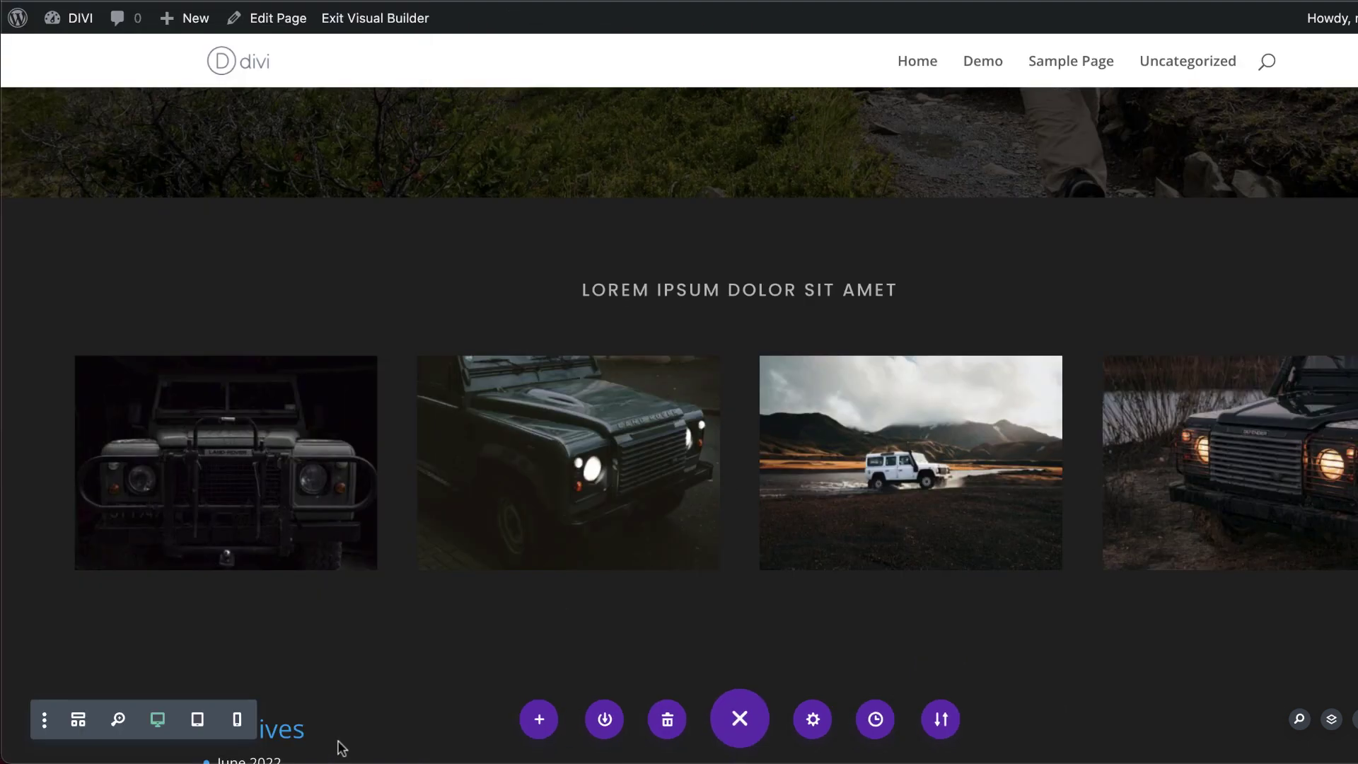
mouse_move(82, 324)
click(53, 220)
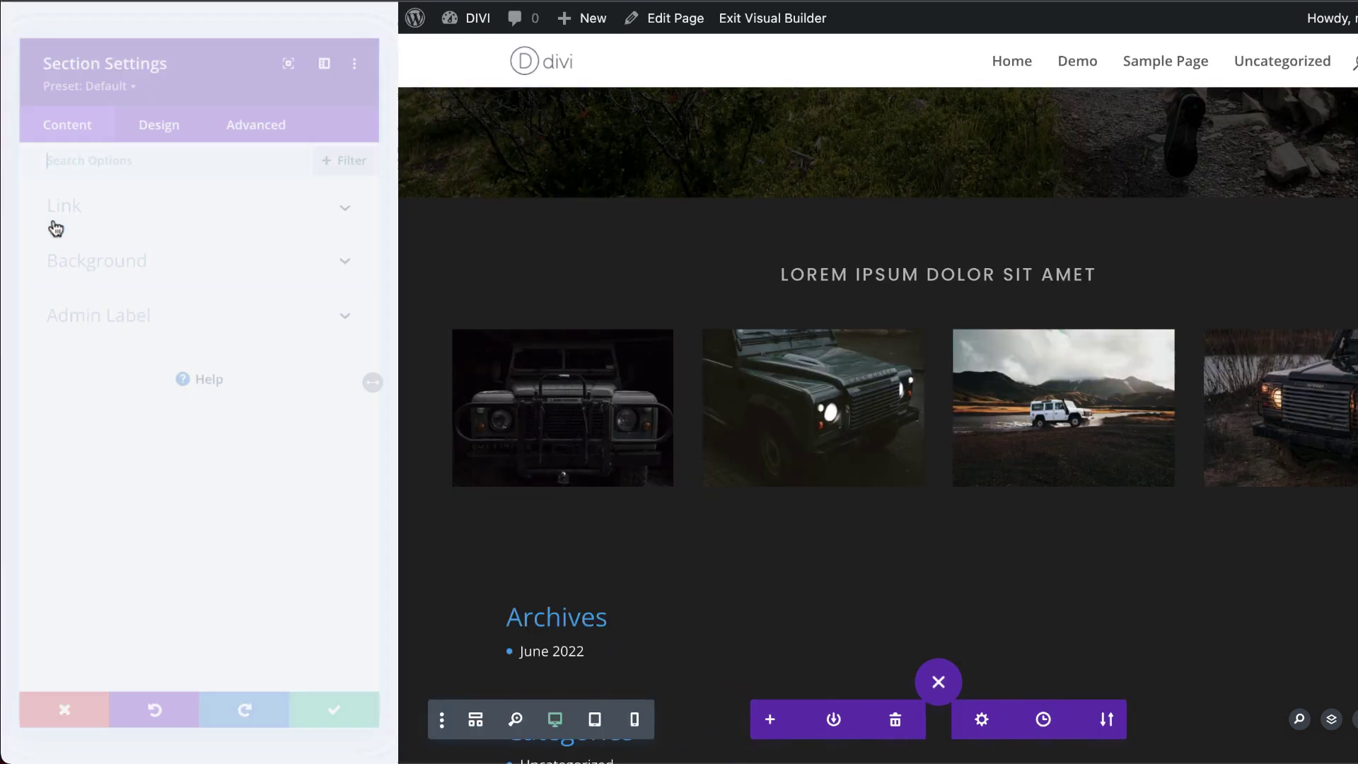
click(156, 100)
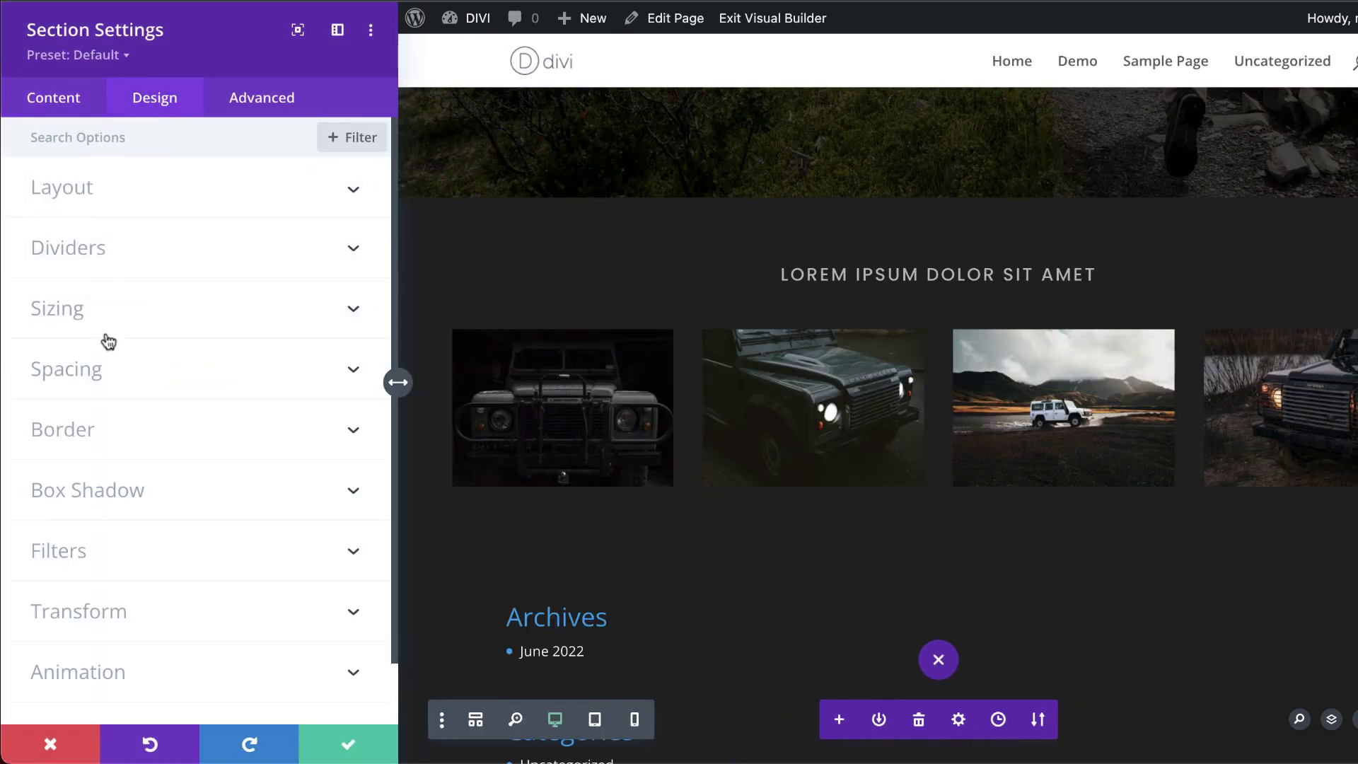
click(68, 369)
click(54, 317)
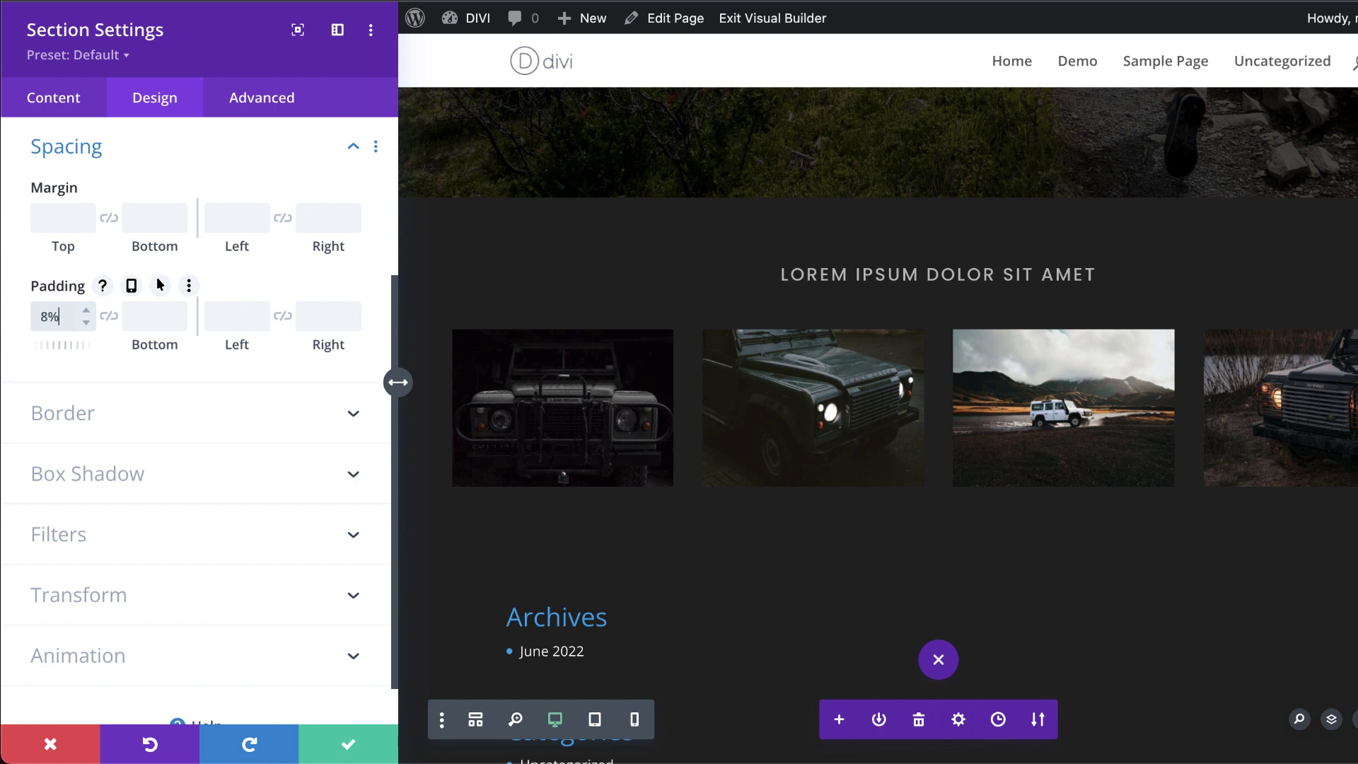
click(110, 317)
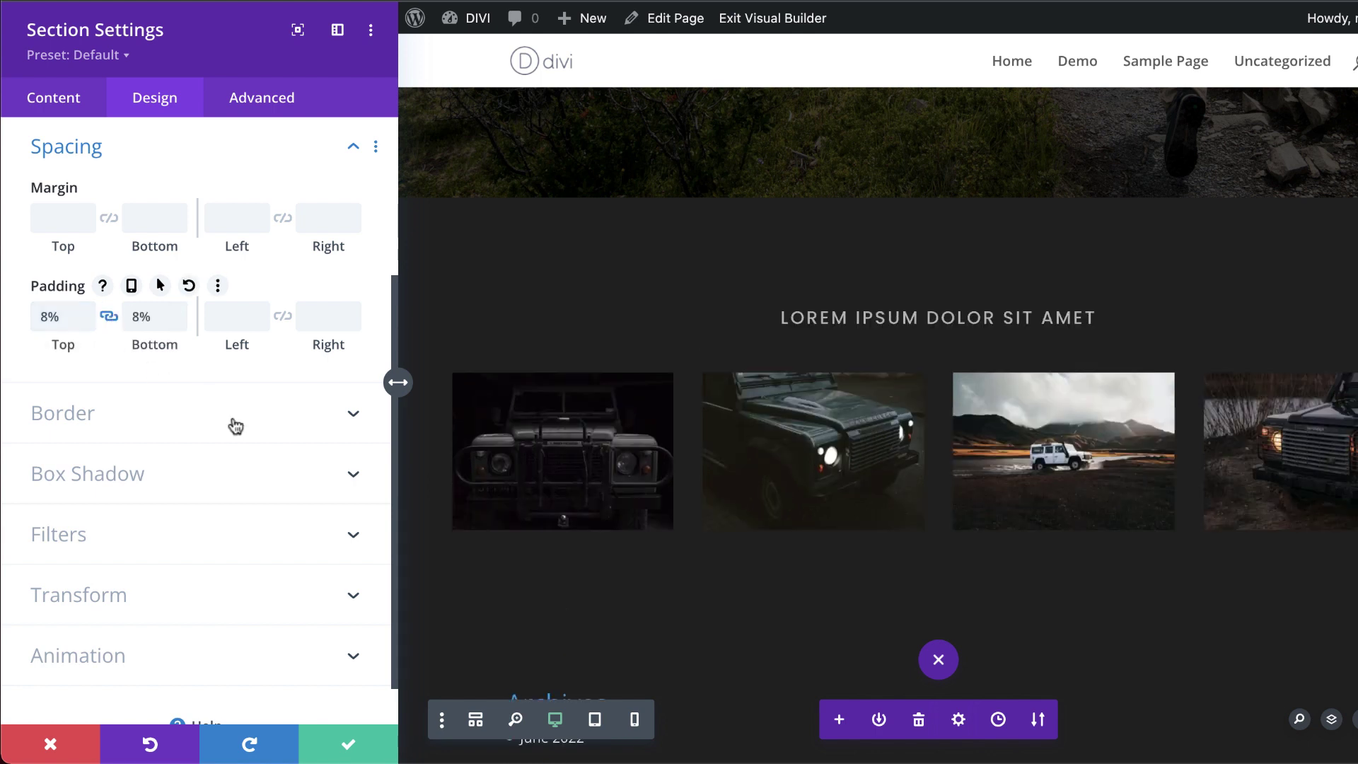
click(351, 746)
scroll(1134, 571, down, 1)
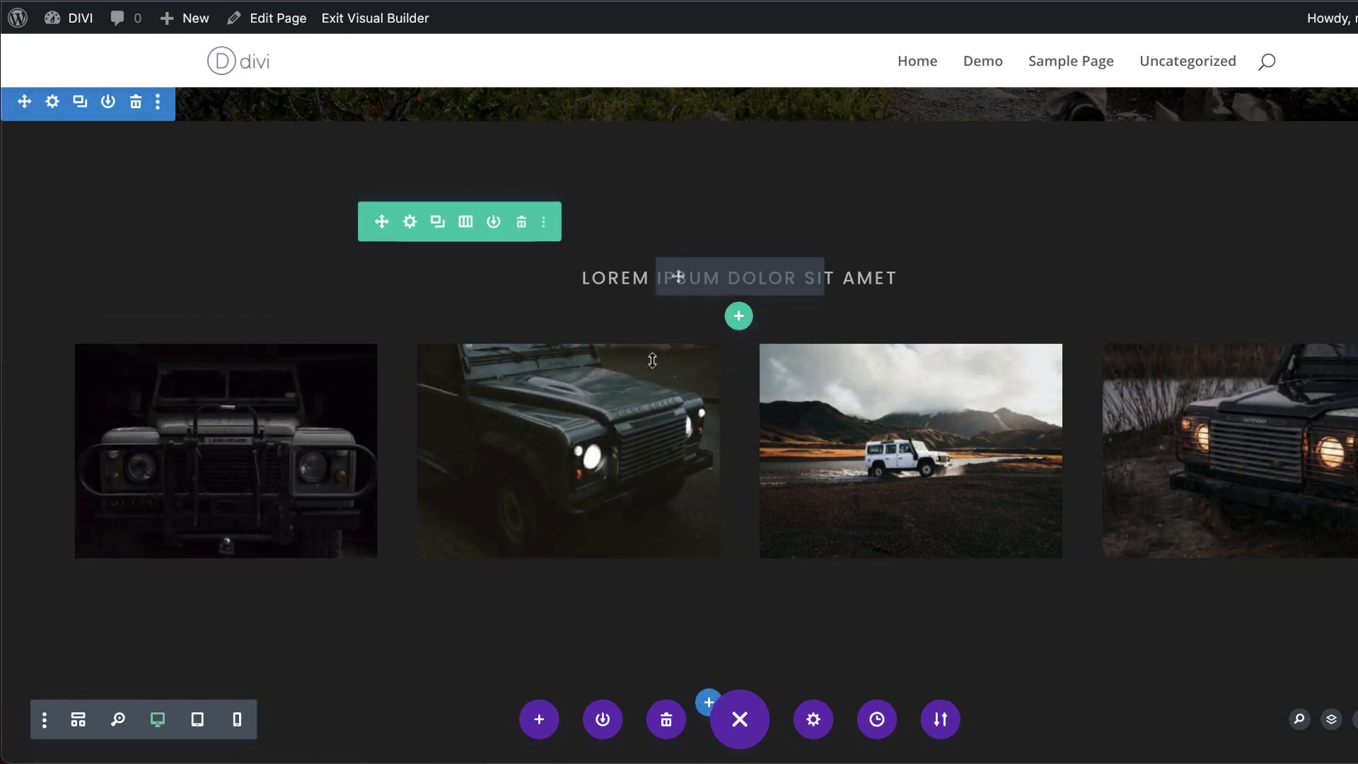
scroll(652, 361, up, 5)
scroll(653, 361, up, 4)
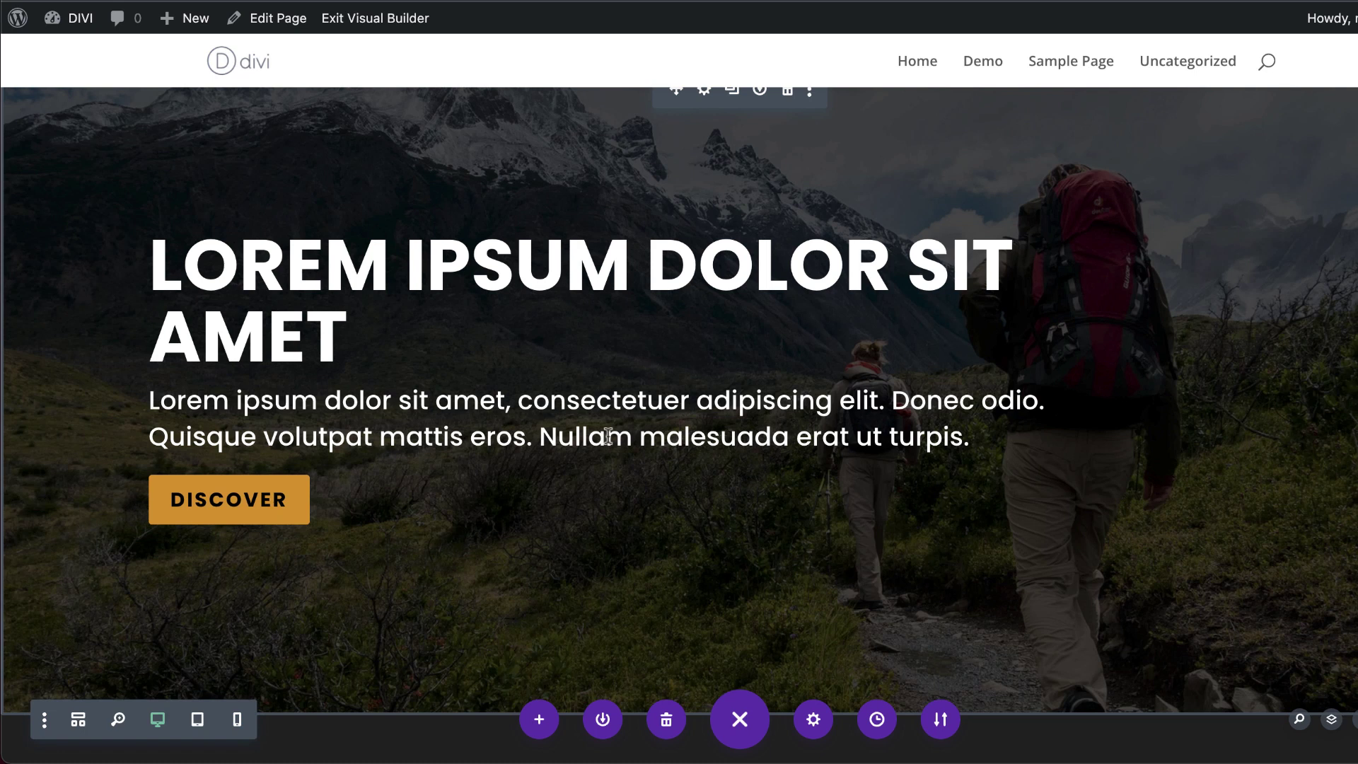
scroll(585, 455, down, 10)
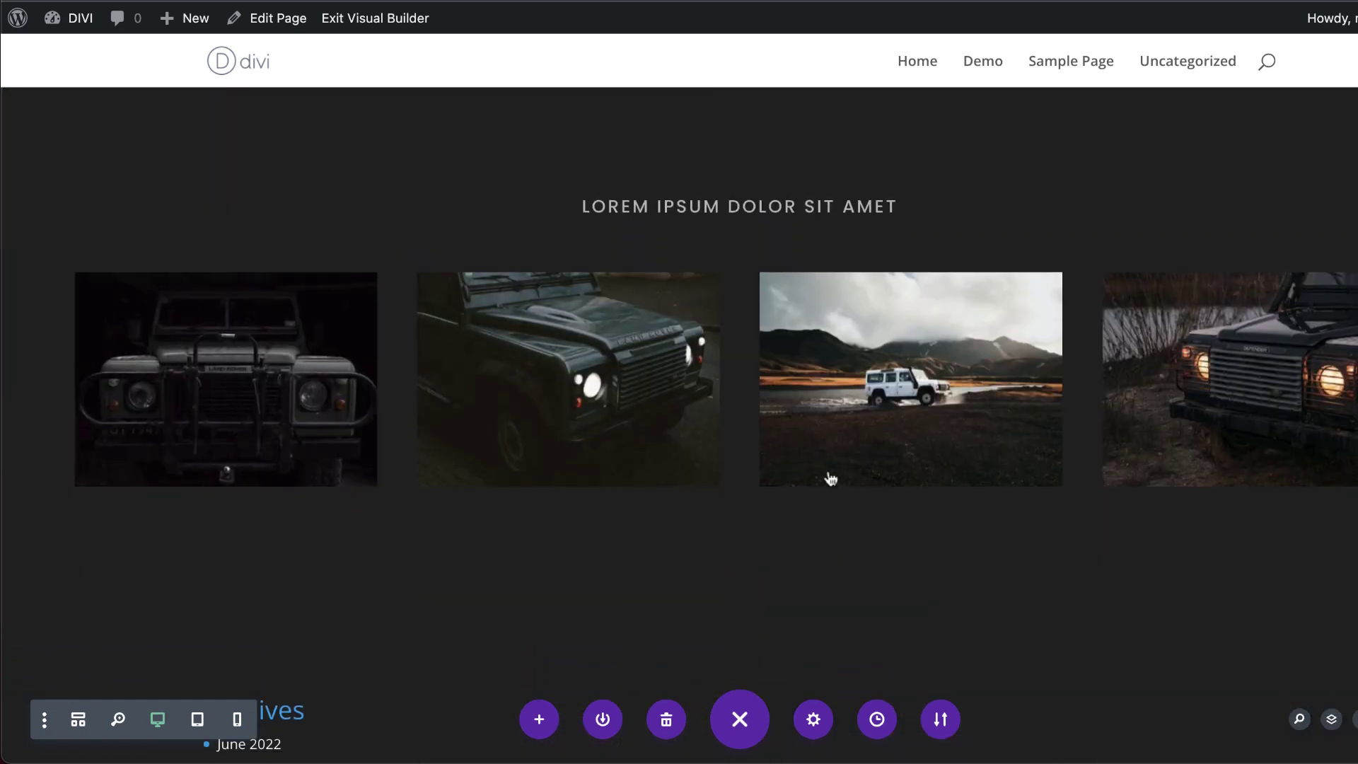
scroll(938, 342, down, 2)
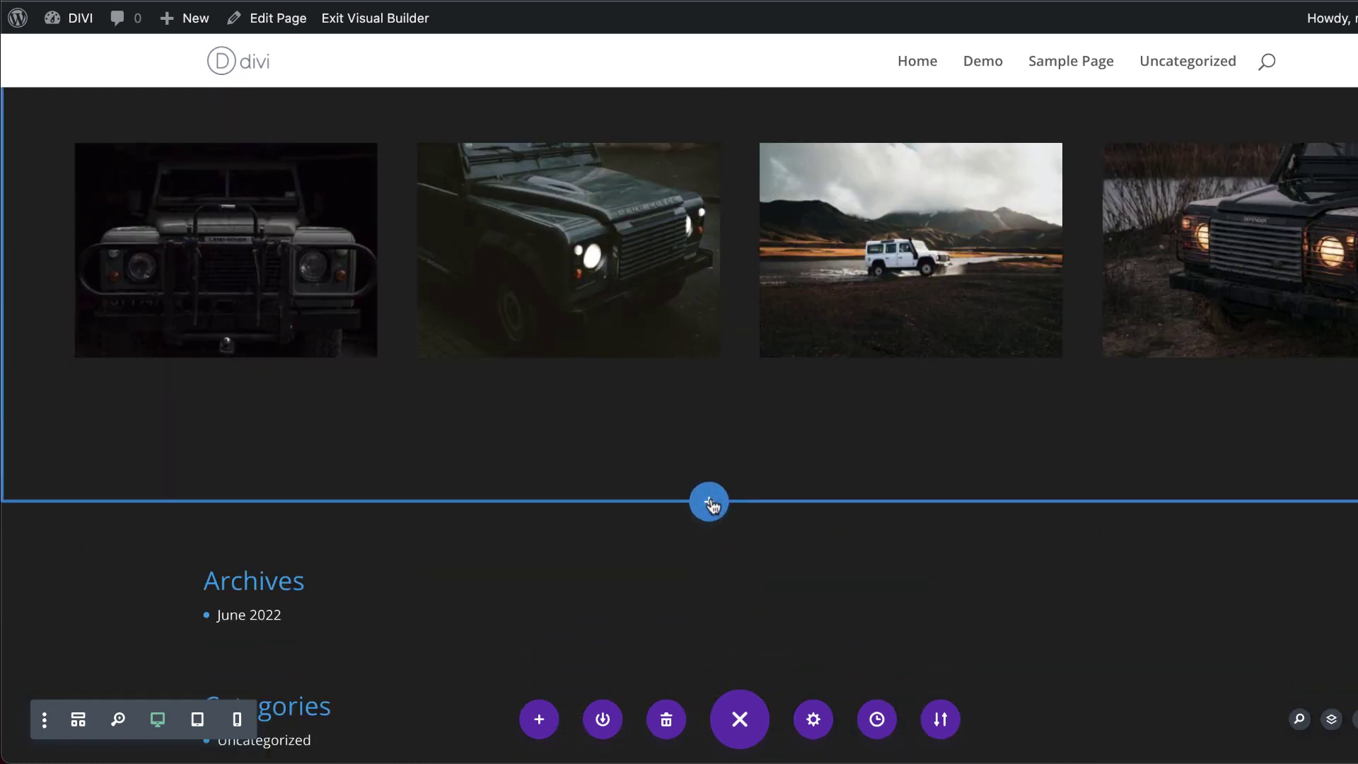
scroll(709, 504, up, 6)
scroll(862, 495, down, 4)
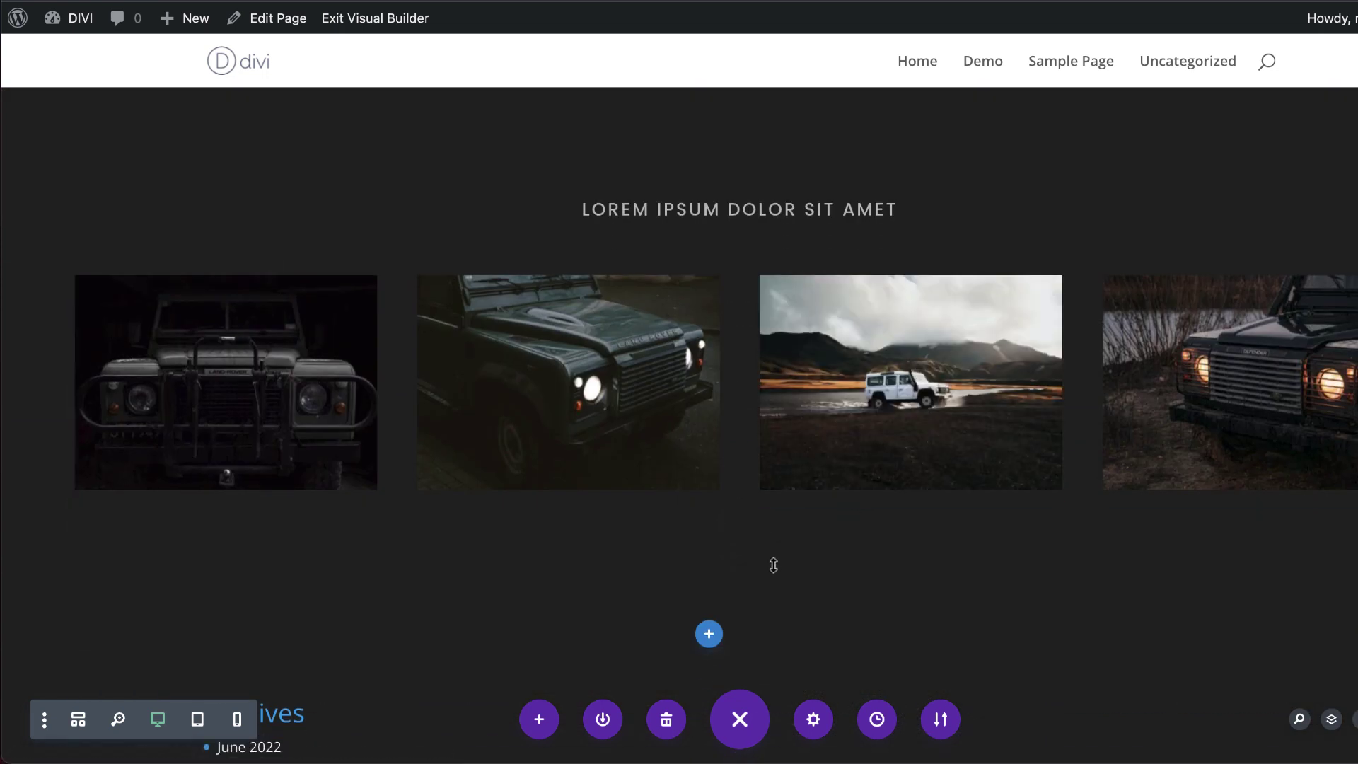
scroll(759, 564, down, 1)
- Insert a regular section below the gallery with an empty 1/2+1/2 row
click(710, 583)
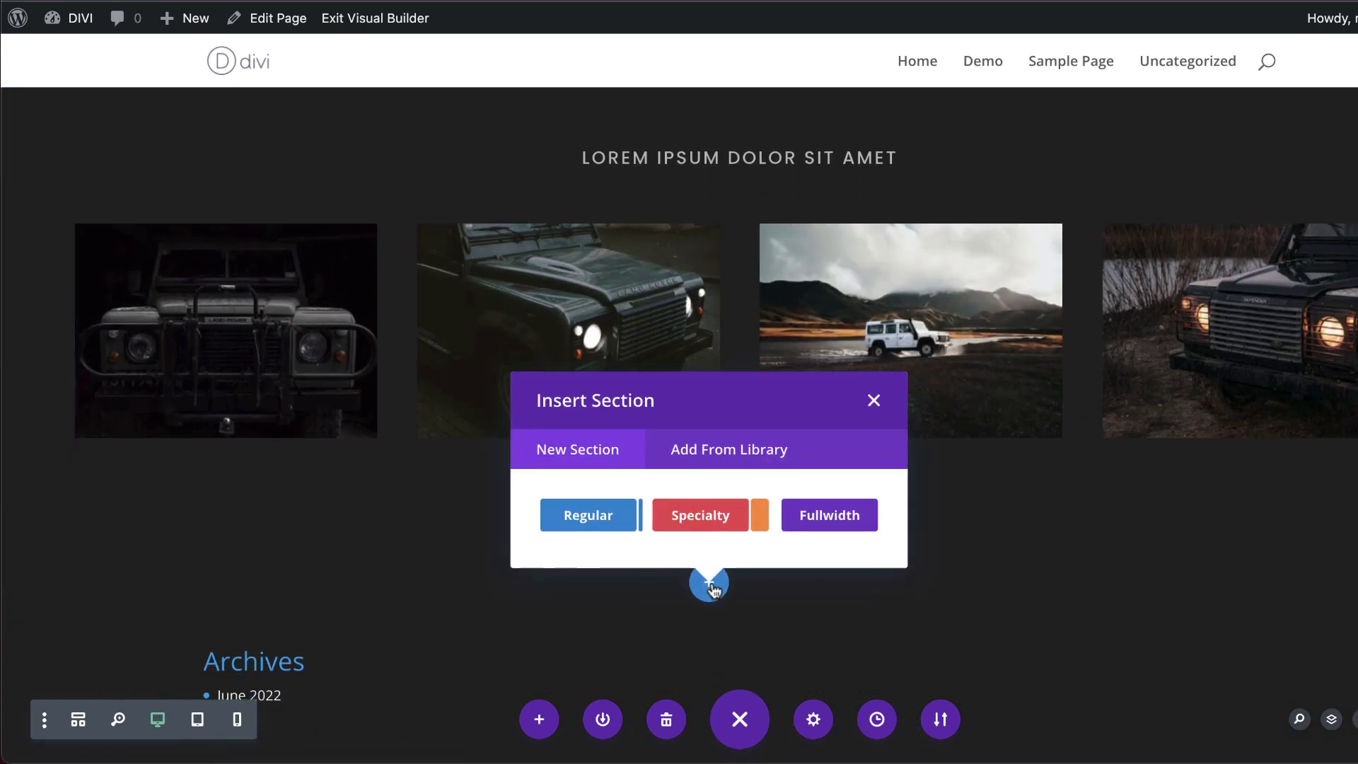
click(588, 516)
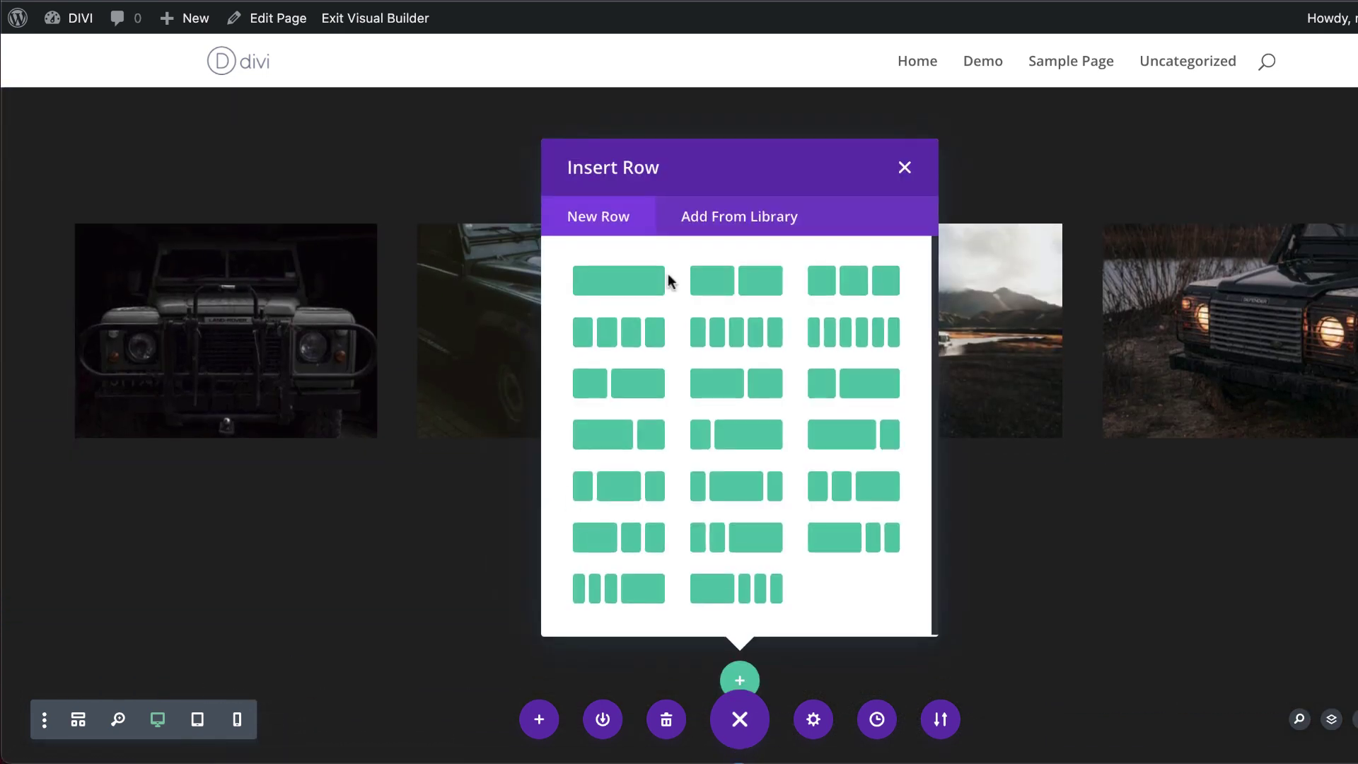
click(778, 288)
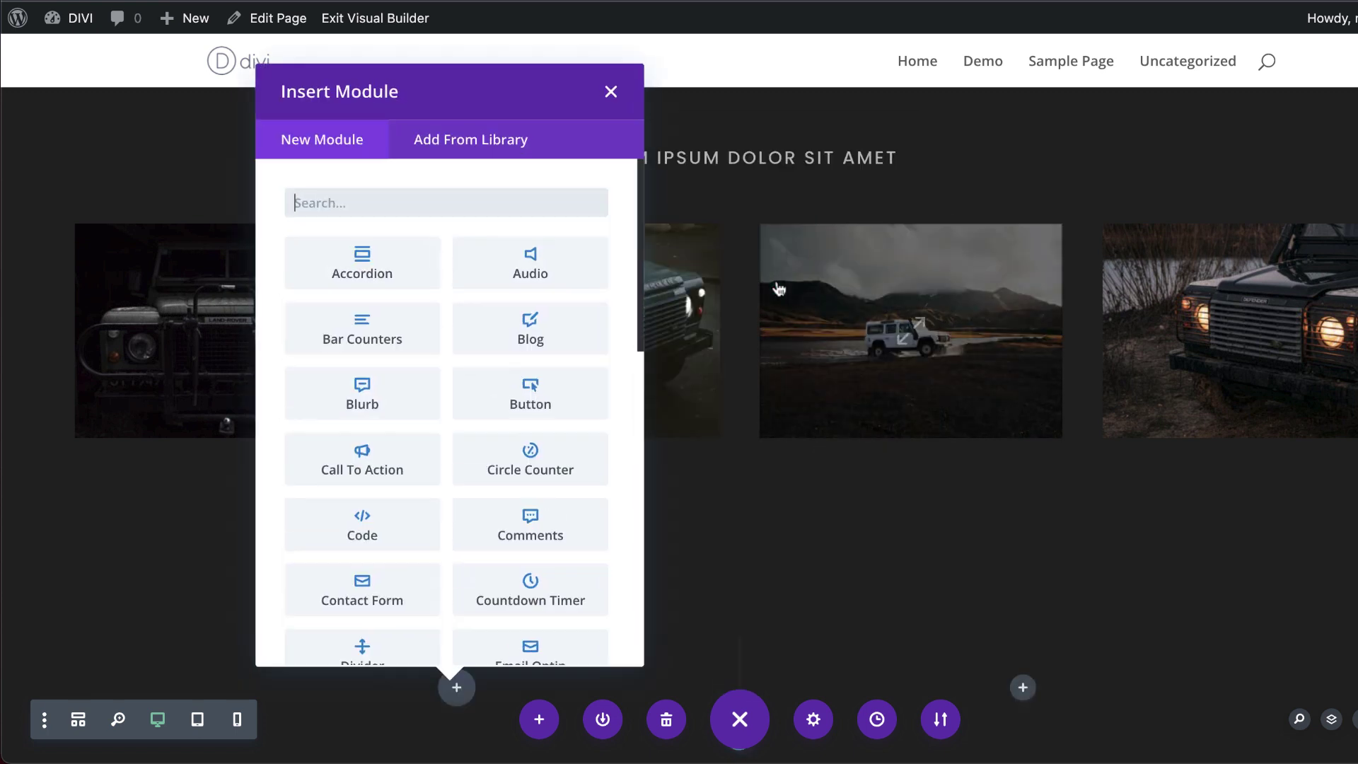
scroll(708, 354, down, 3)
click(616, 92)
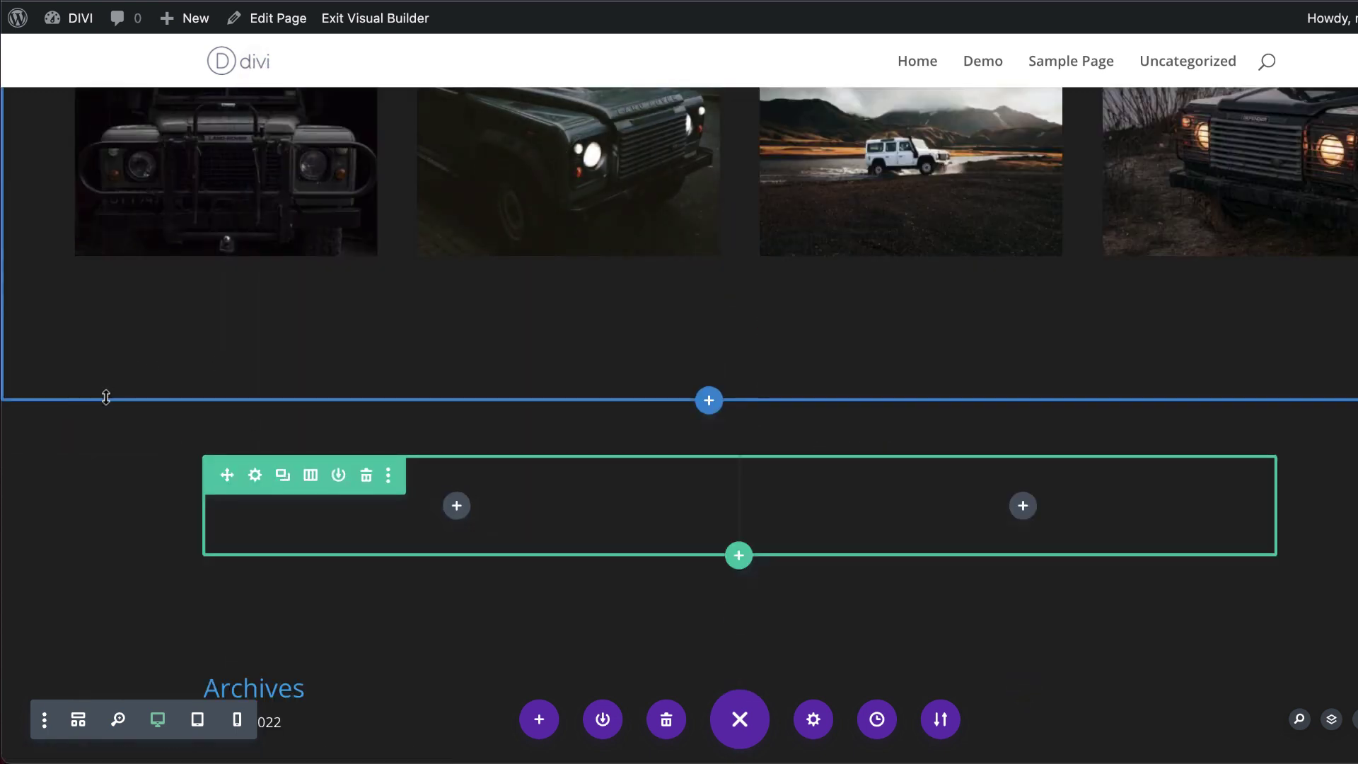
- Set the new section's background colour to #161616
click(52, 422)
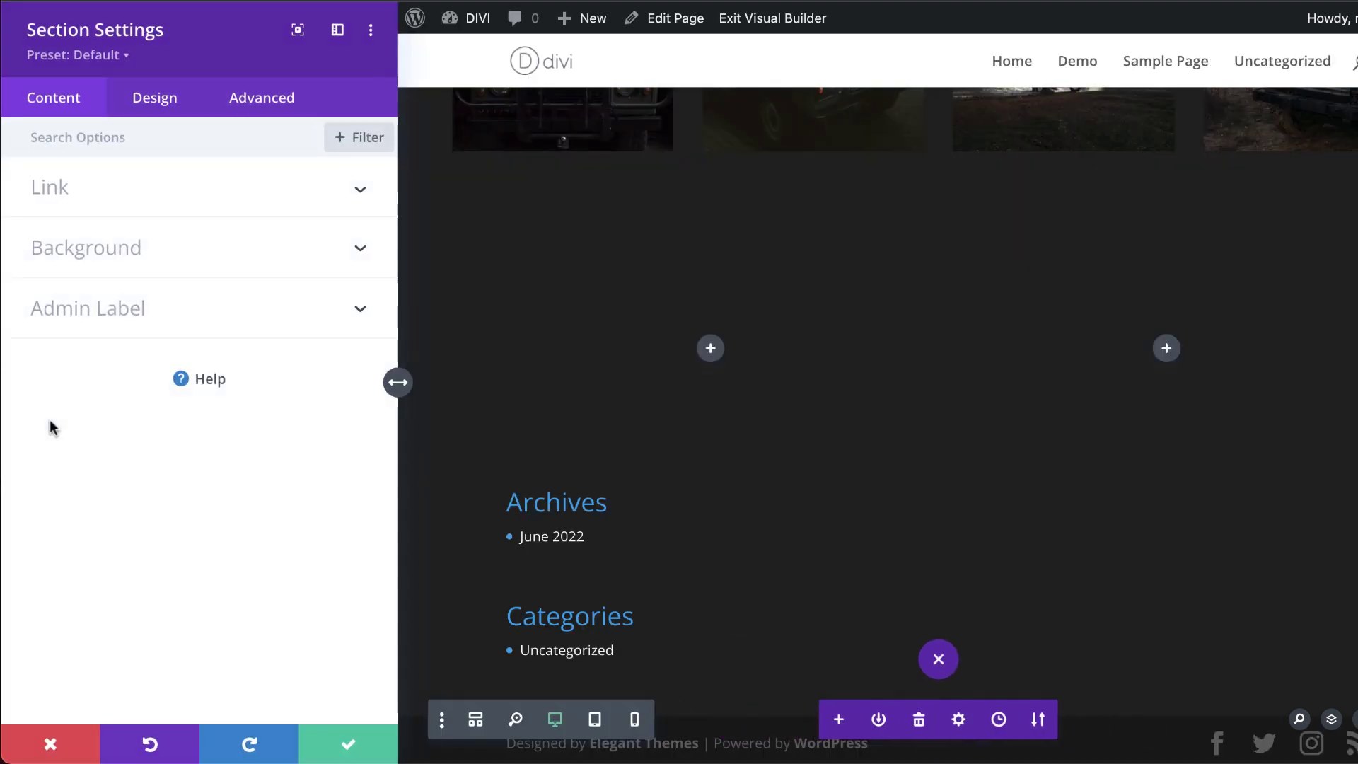
click(116, 258)
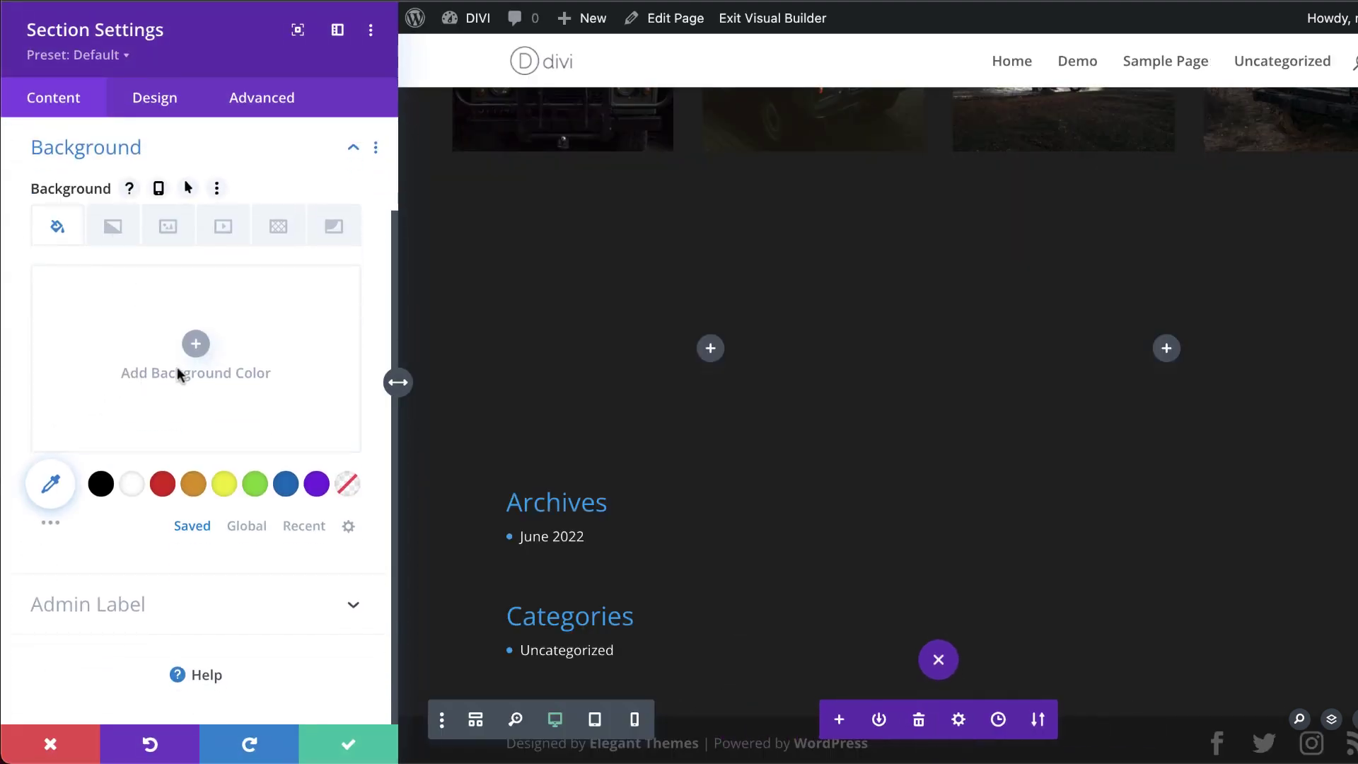
click(102, 481)
click(81, 393)
mouse_move(39, 449)
mouse_down()
mouse_move(35, 430)
mouse_move(19, 460)
mouse_up()
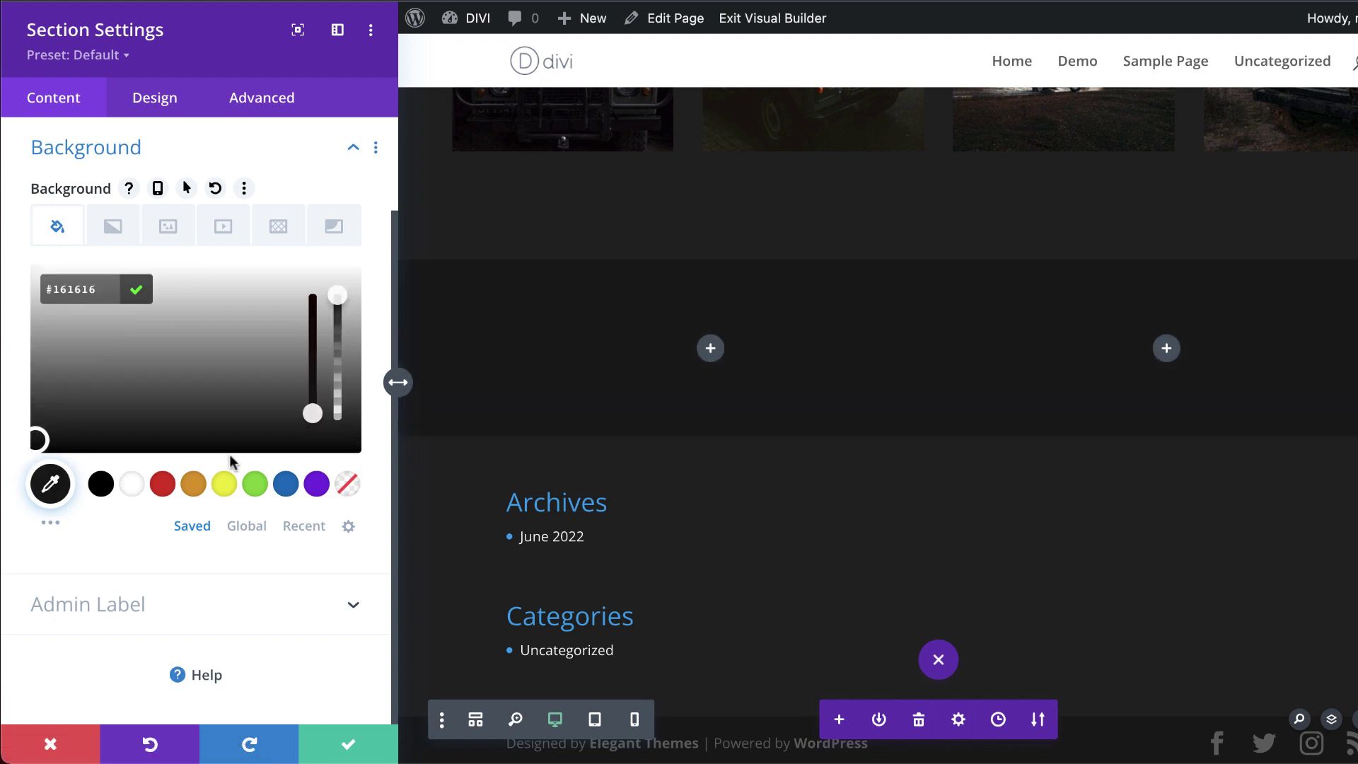
- Give the section 8% top and bottom padding and save
click(169, 95)
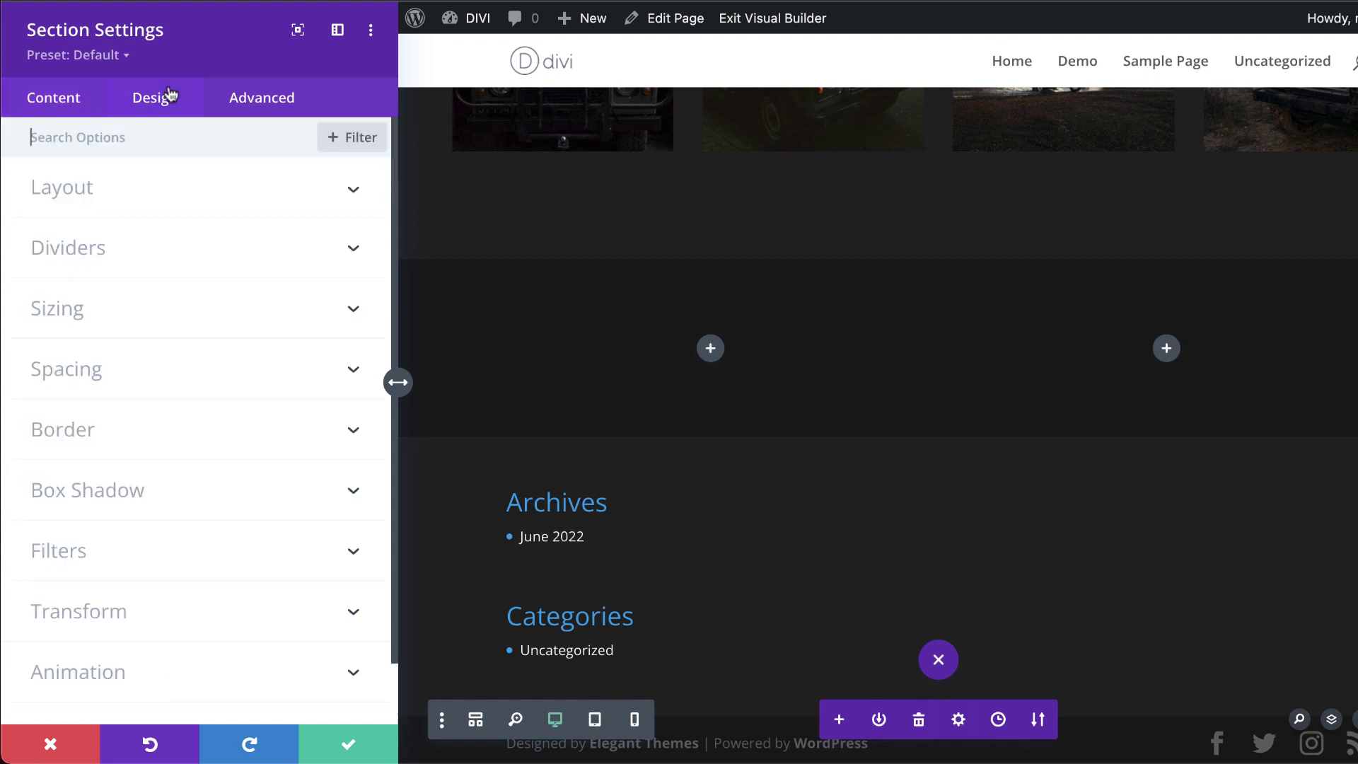
click(93, 380)
click(59, 314)
text(8%)
click(108, 316)
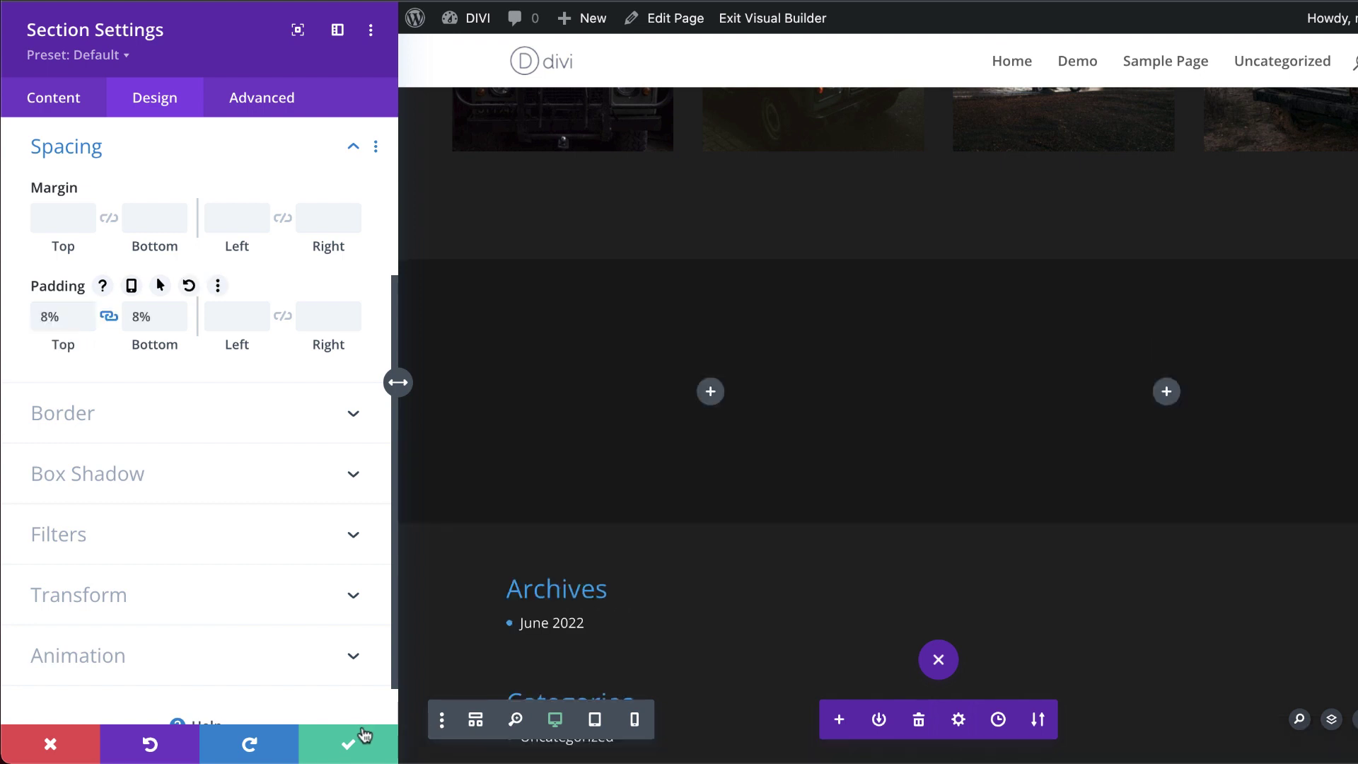
click(346, 745)
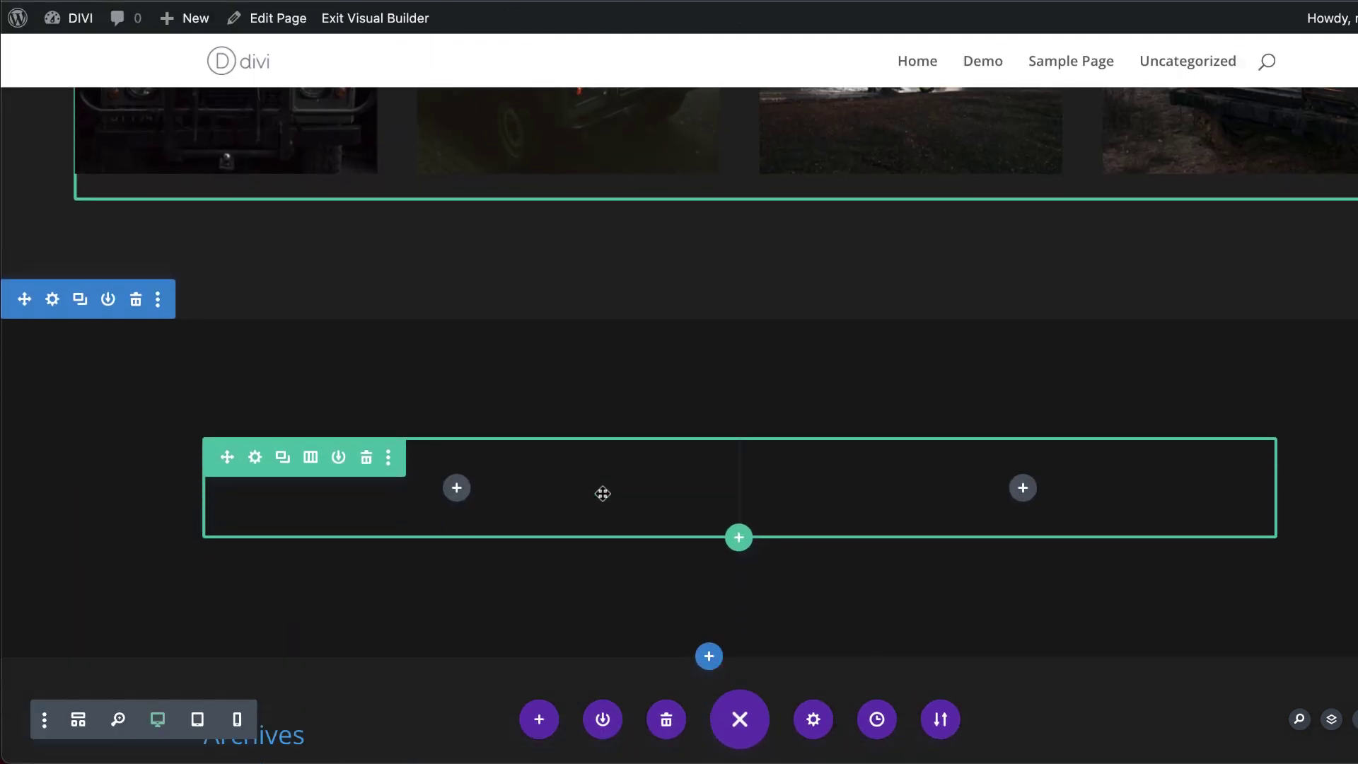
- Add an Image module to the left column showing the white jeep landscape photo
click(457, 488)
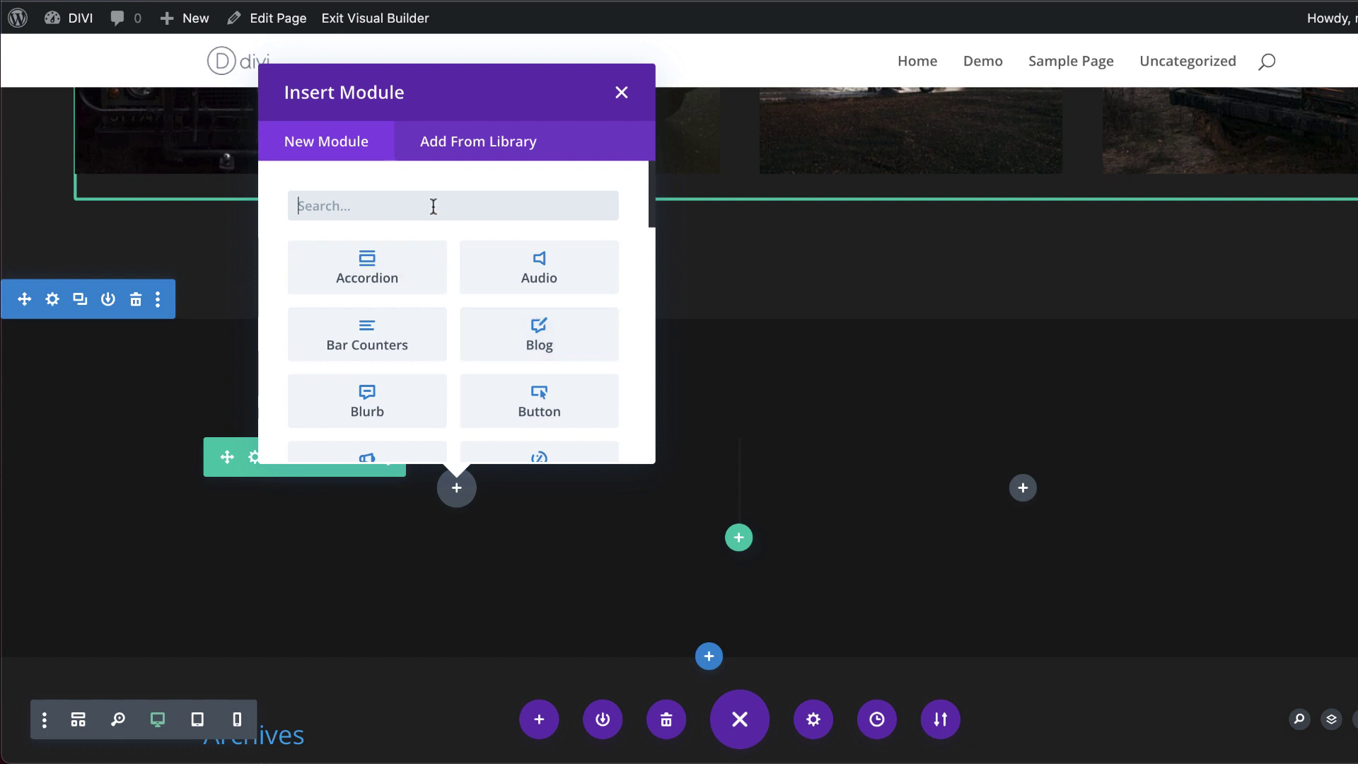
text(image)
click(367, 268)
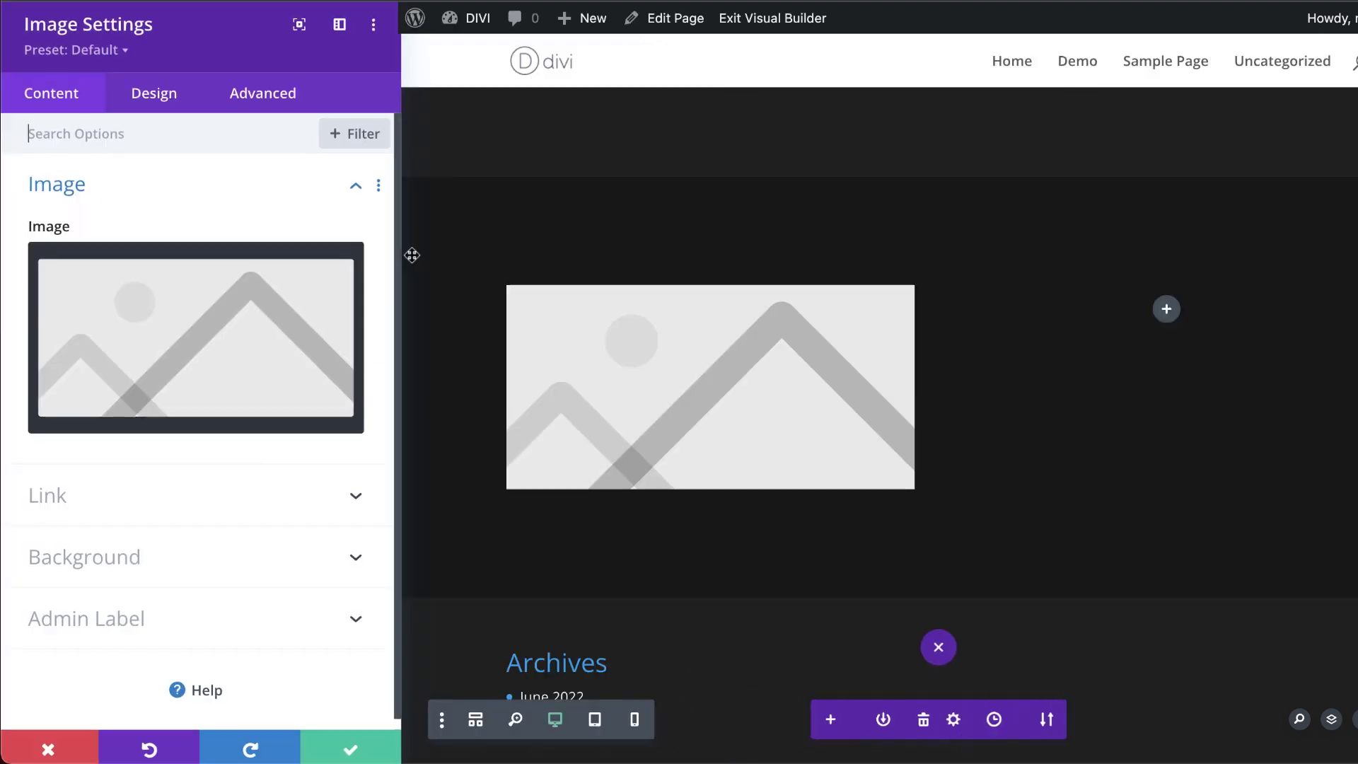
click(226, 322)
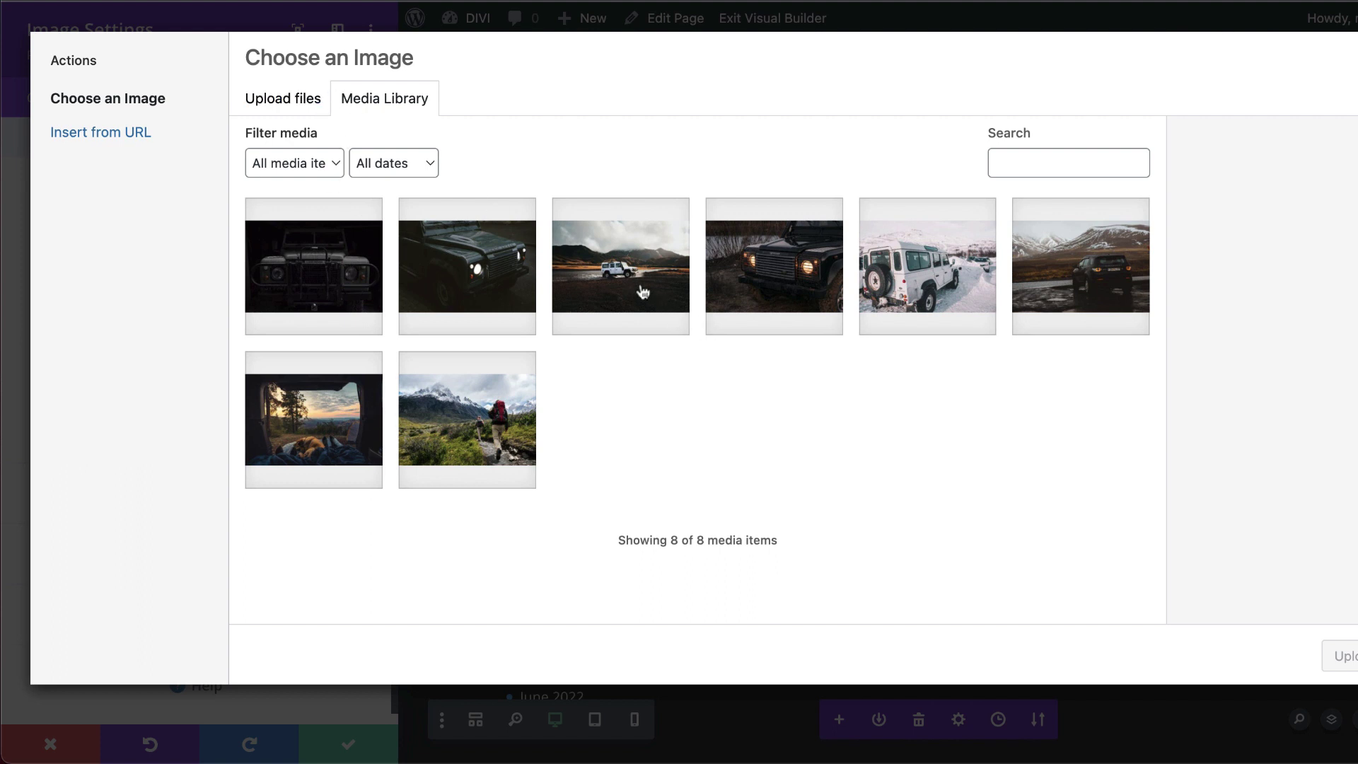
click(643, 291)
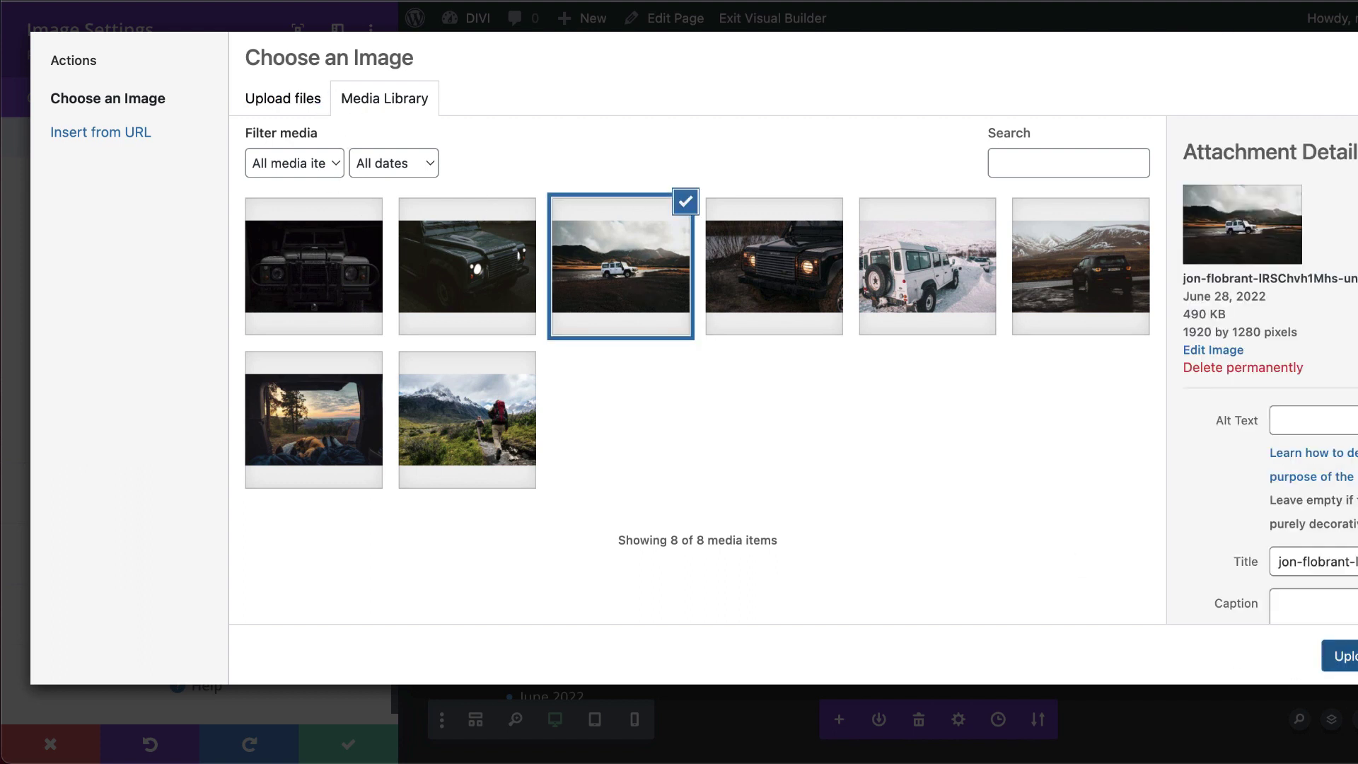
click(1339, 656)
click(352, 745)
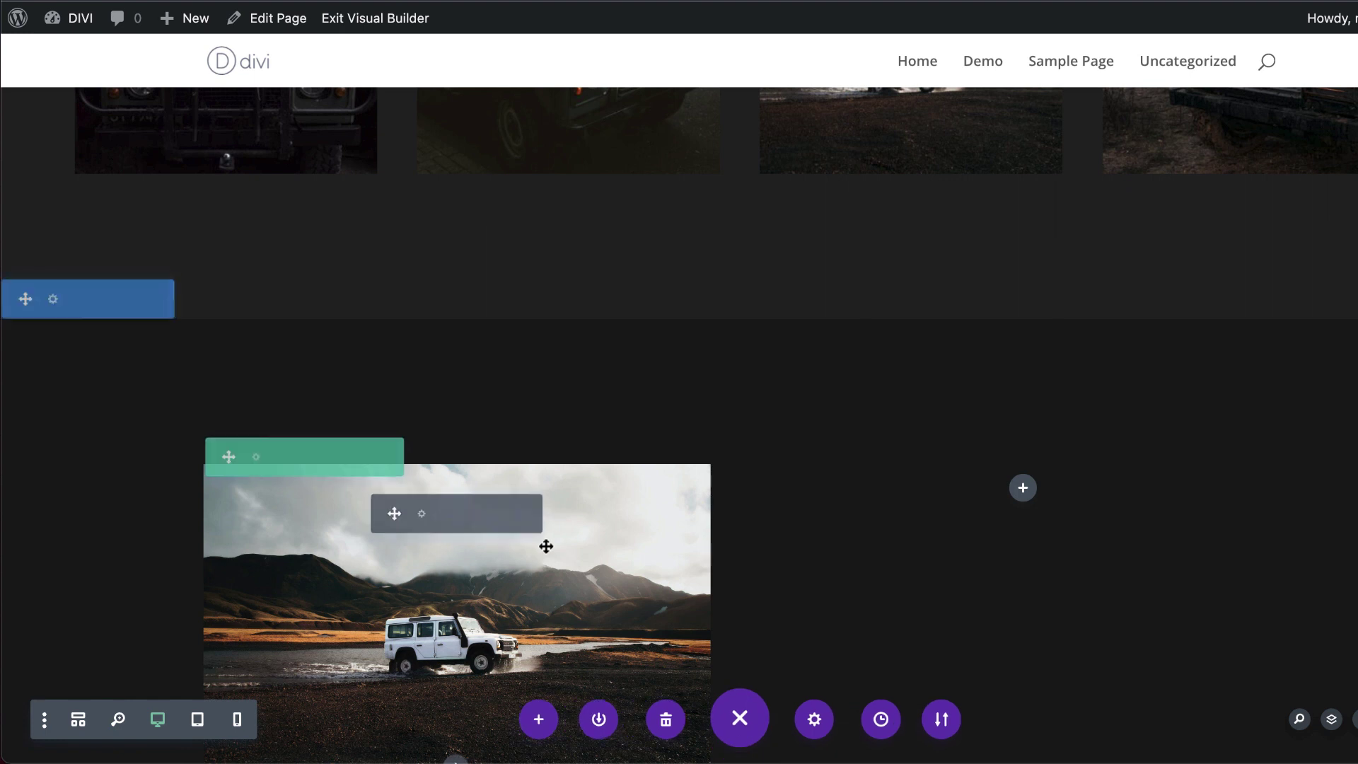
- Add a Text module reading 'Lorem ipsum dolor sit amet' formatted as Heading 1
click(1019, 331)
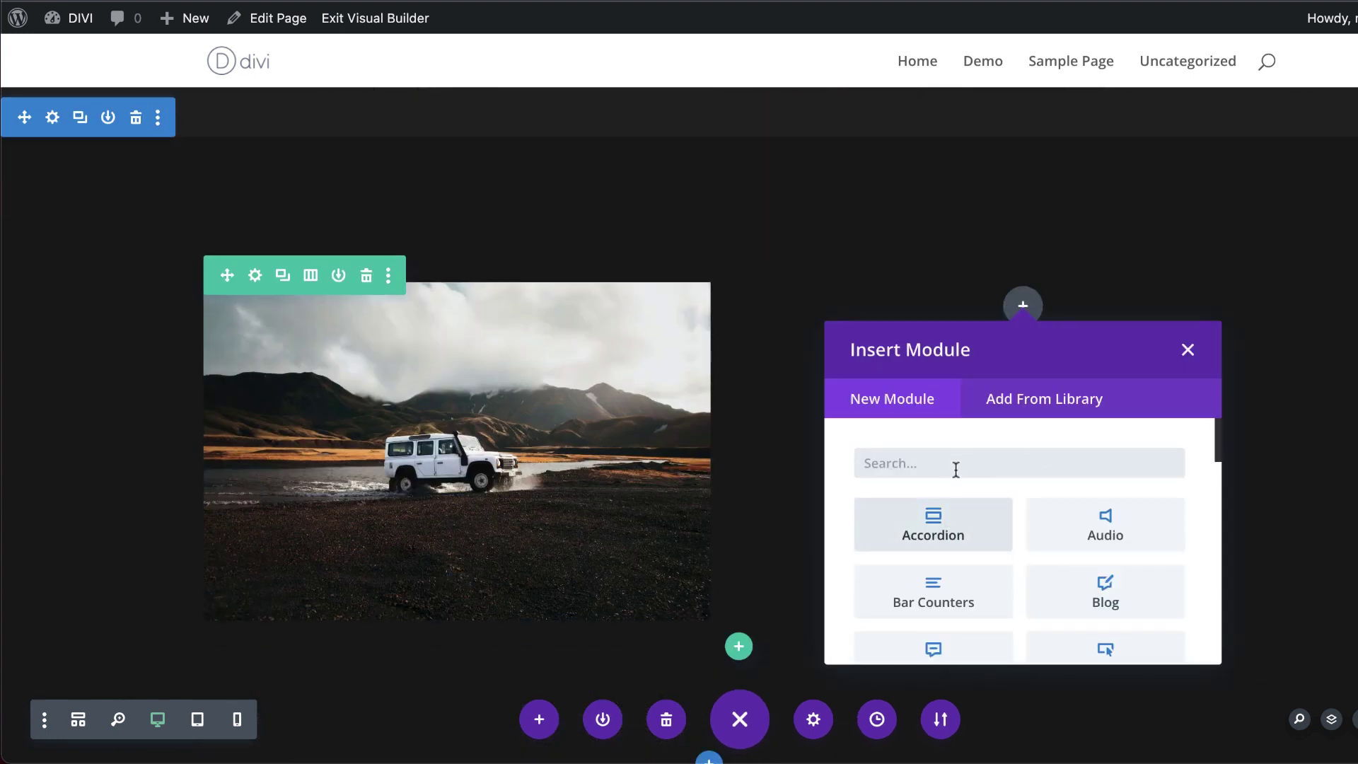
click(977, 528)
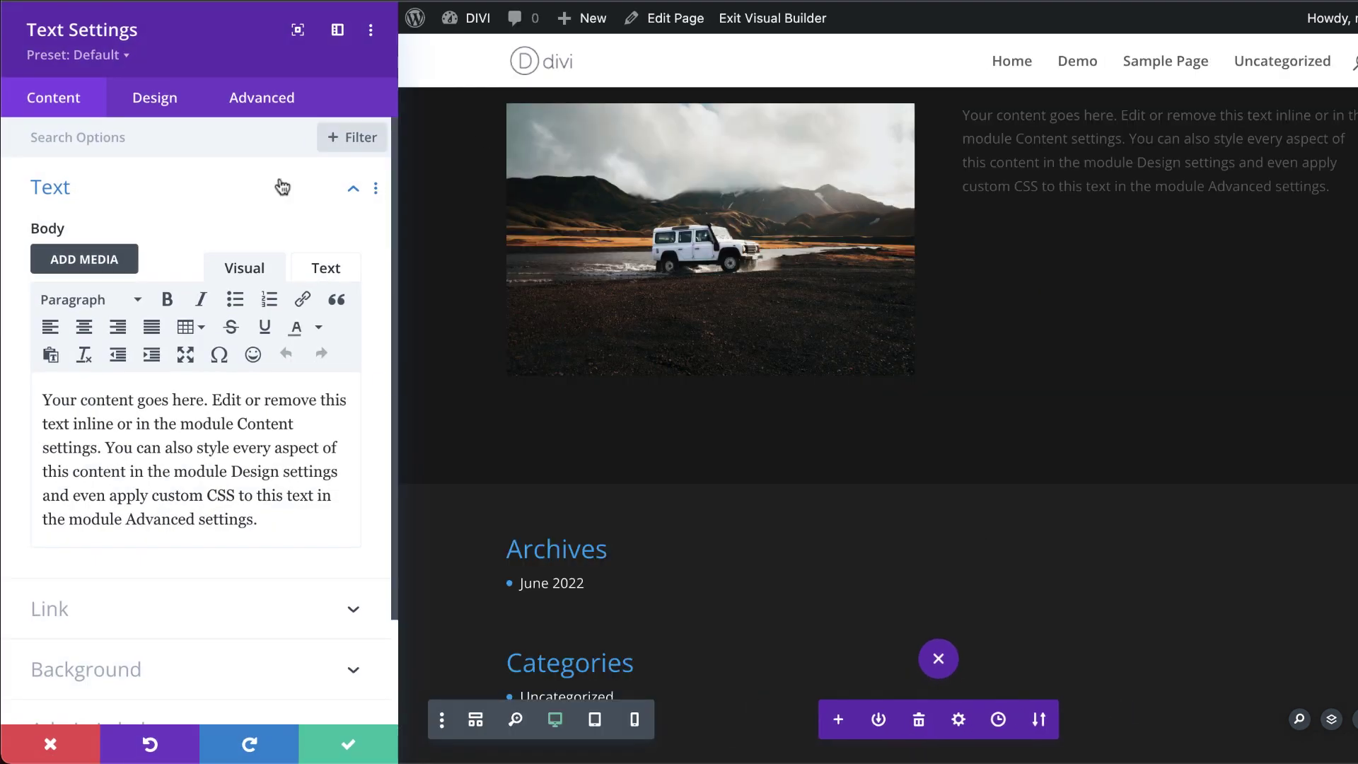
drag(259, 520, 17, 385)
text(Lorem ipsum dolor sit amet)
triple_click(115, 384)
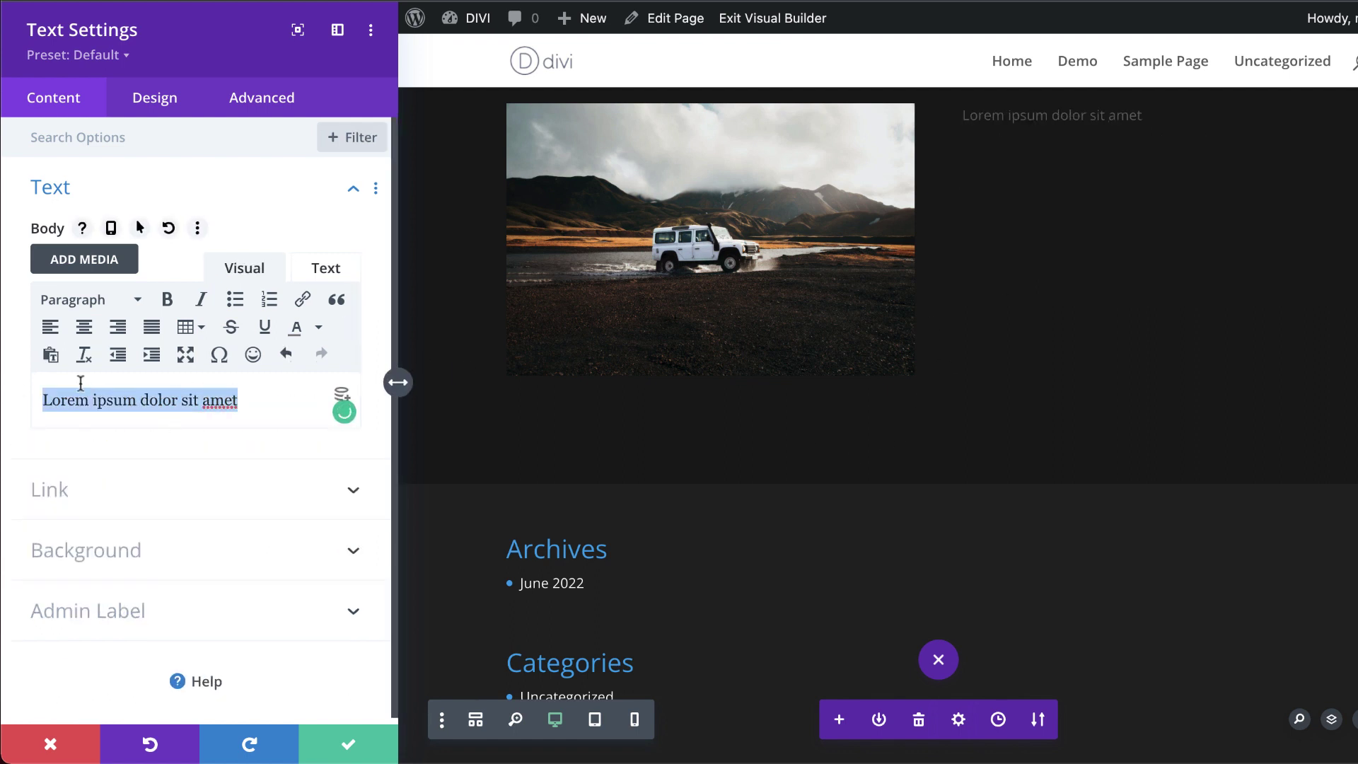
click(87, 301)
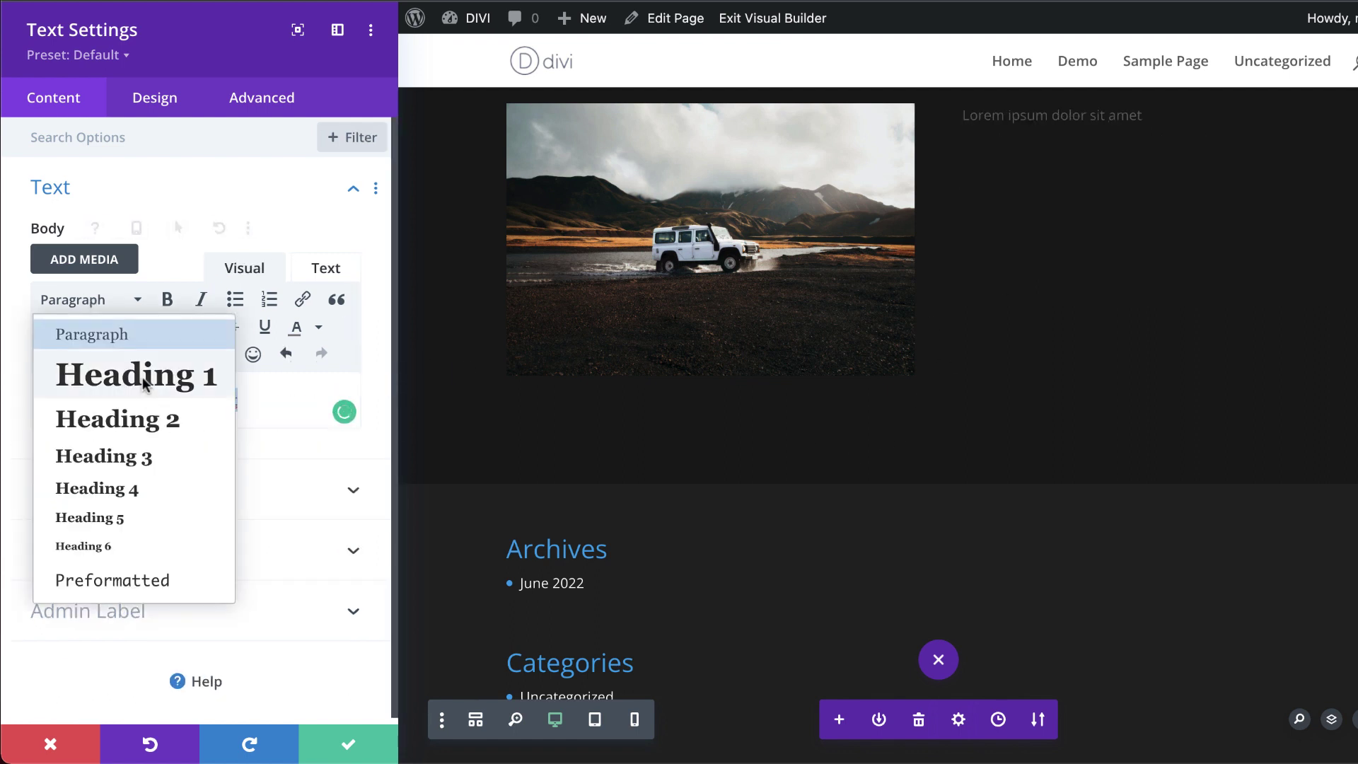
click(145, 374)
- Style the heading text in Poppins Bold and save
click(156, 99)
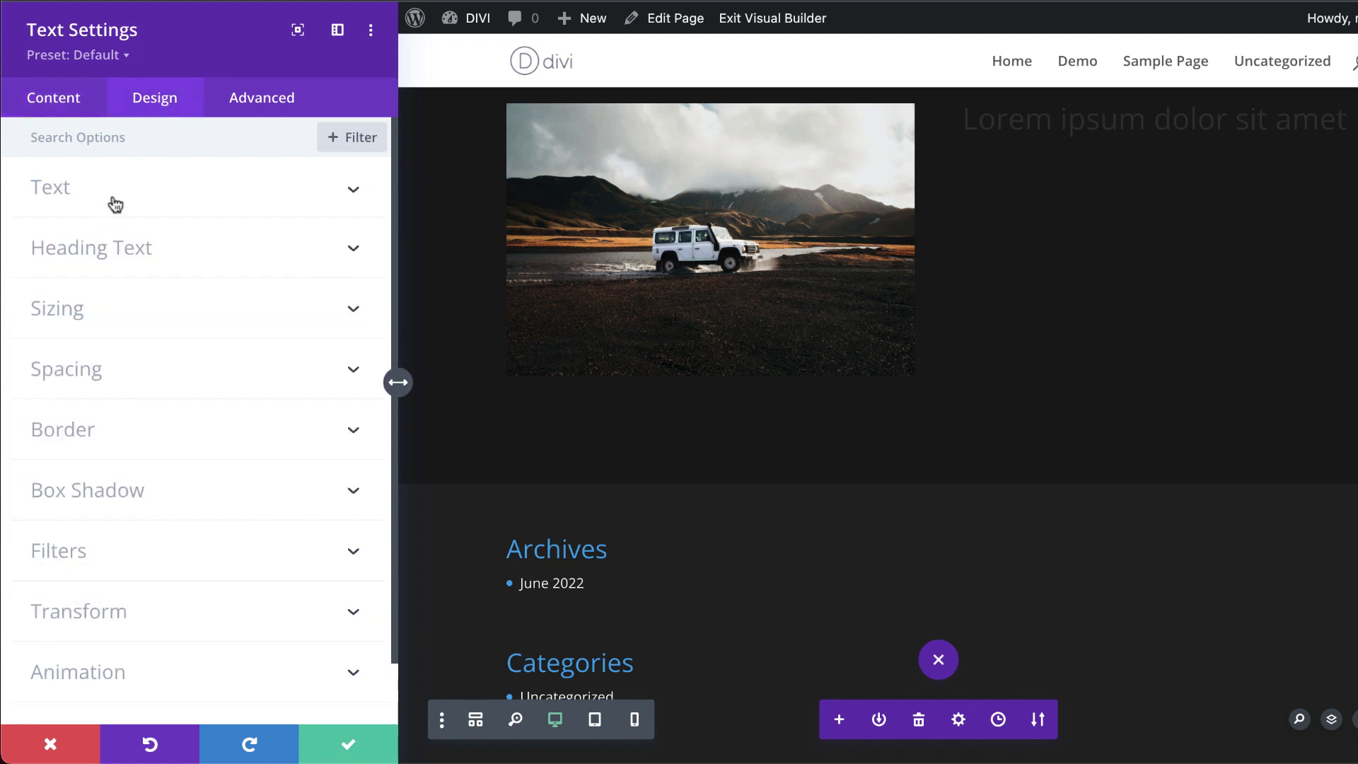
click(109, 253)
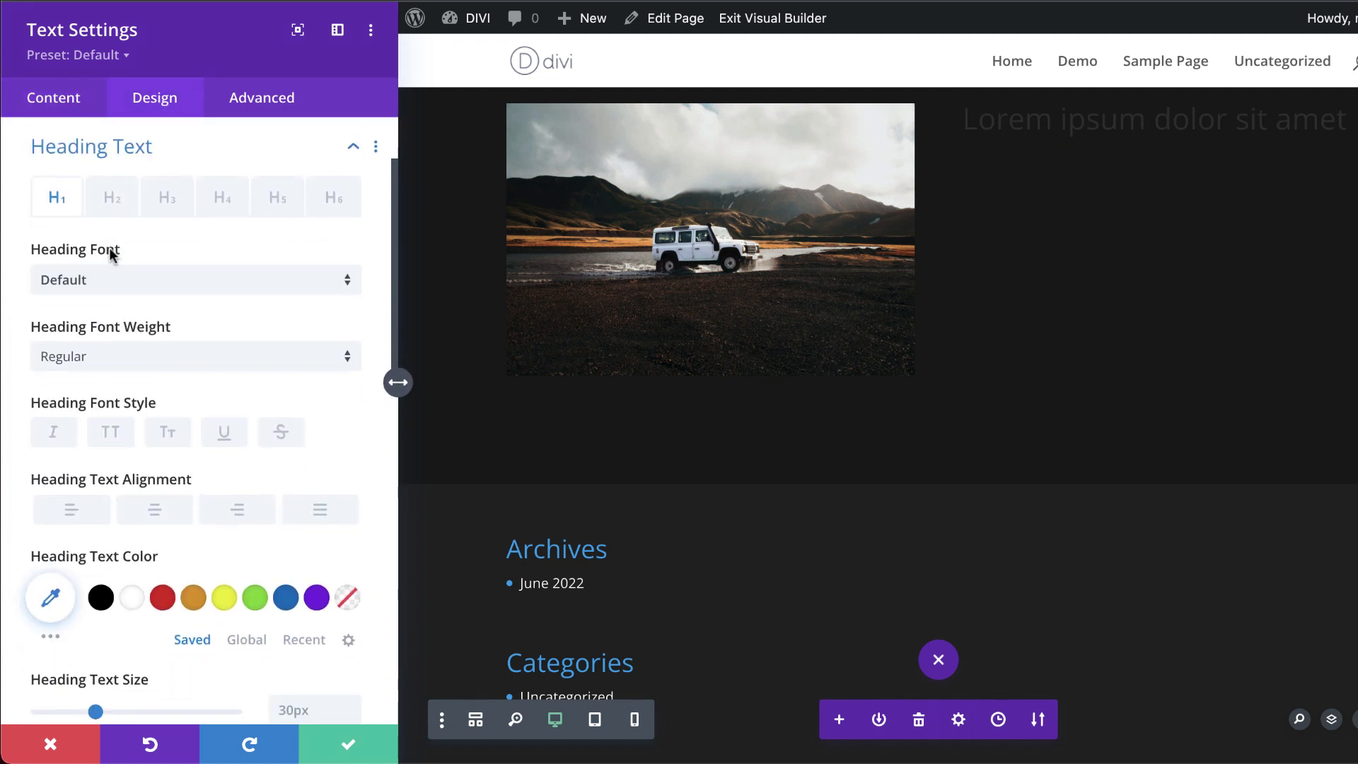
click(98, 286)
text(p)
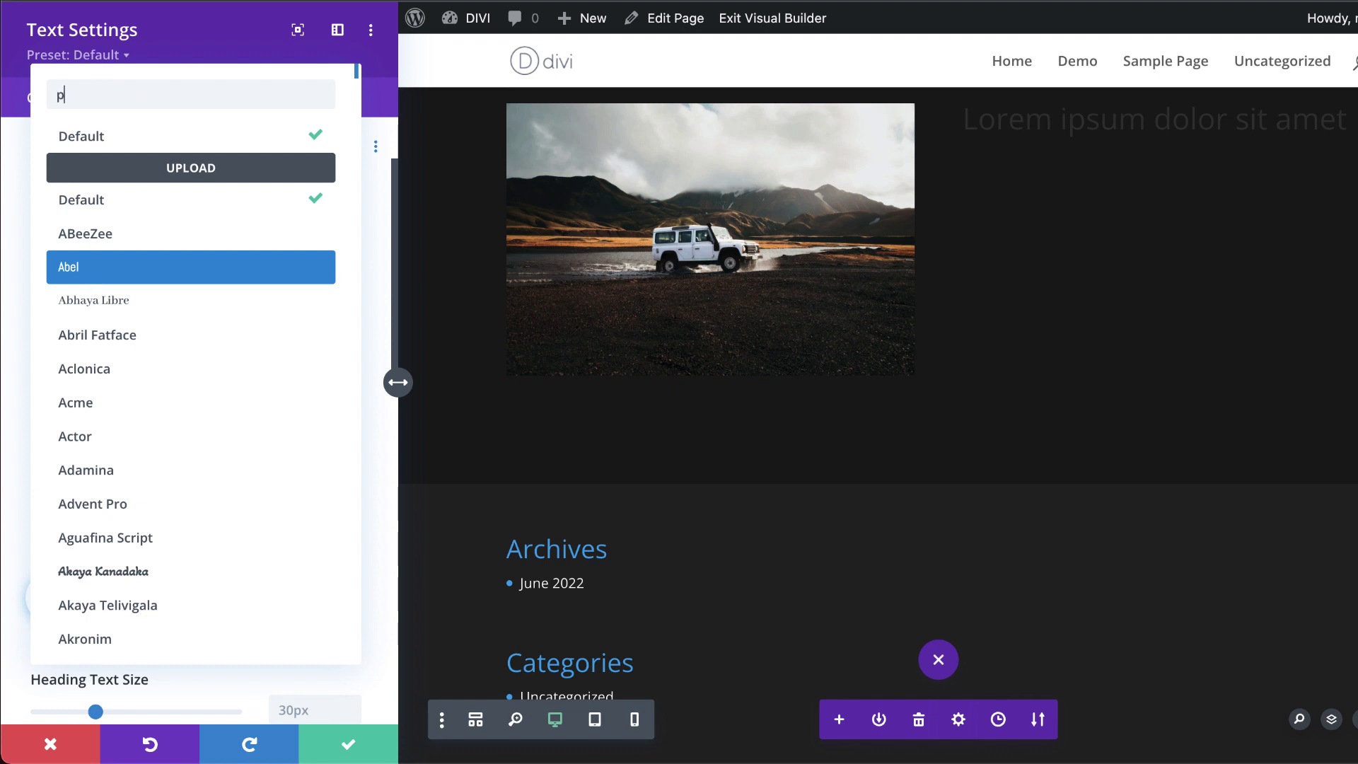
text(oppi)
click(85, 134)
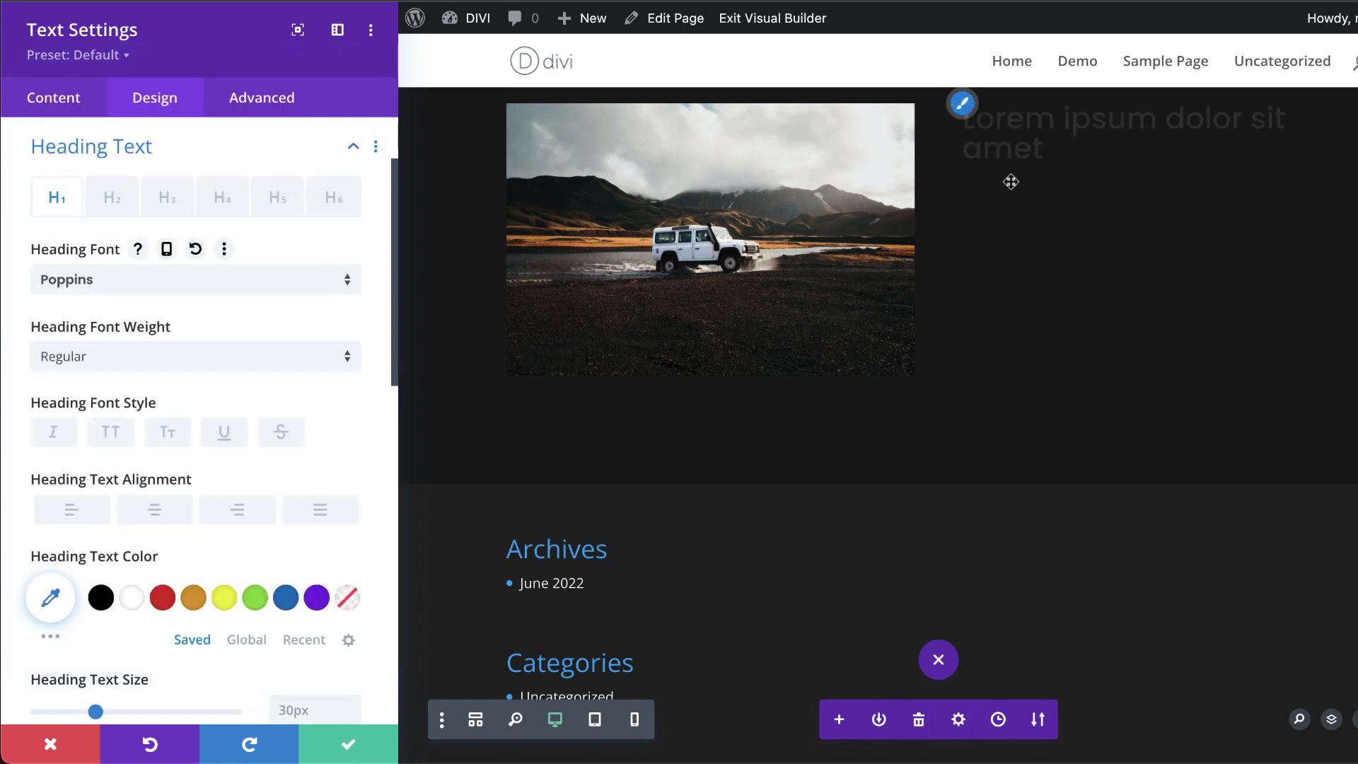
scroll(1097, 391, up, 4)
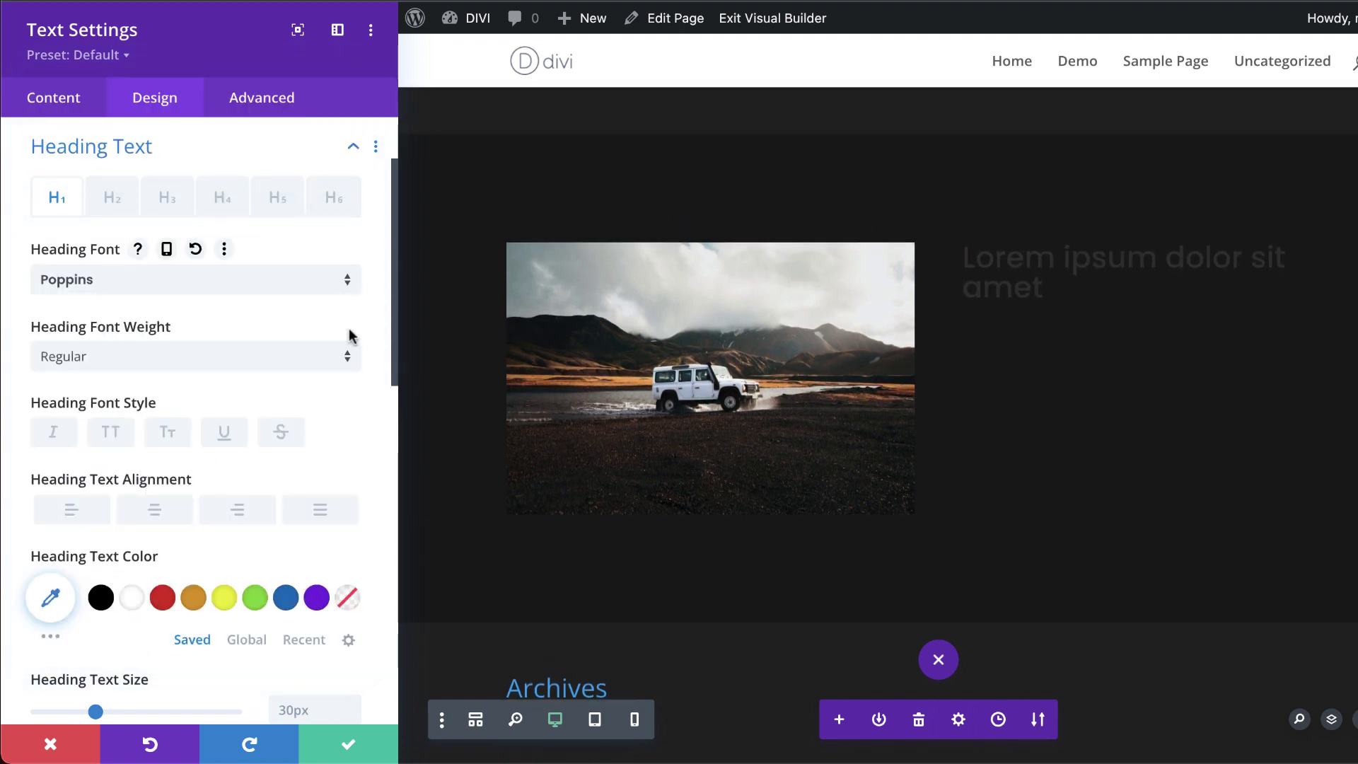
click(100, 359)
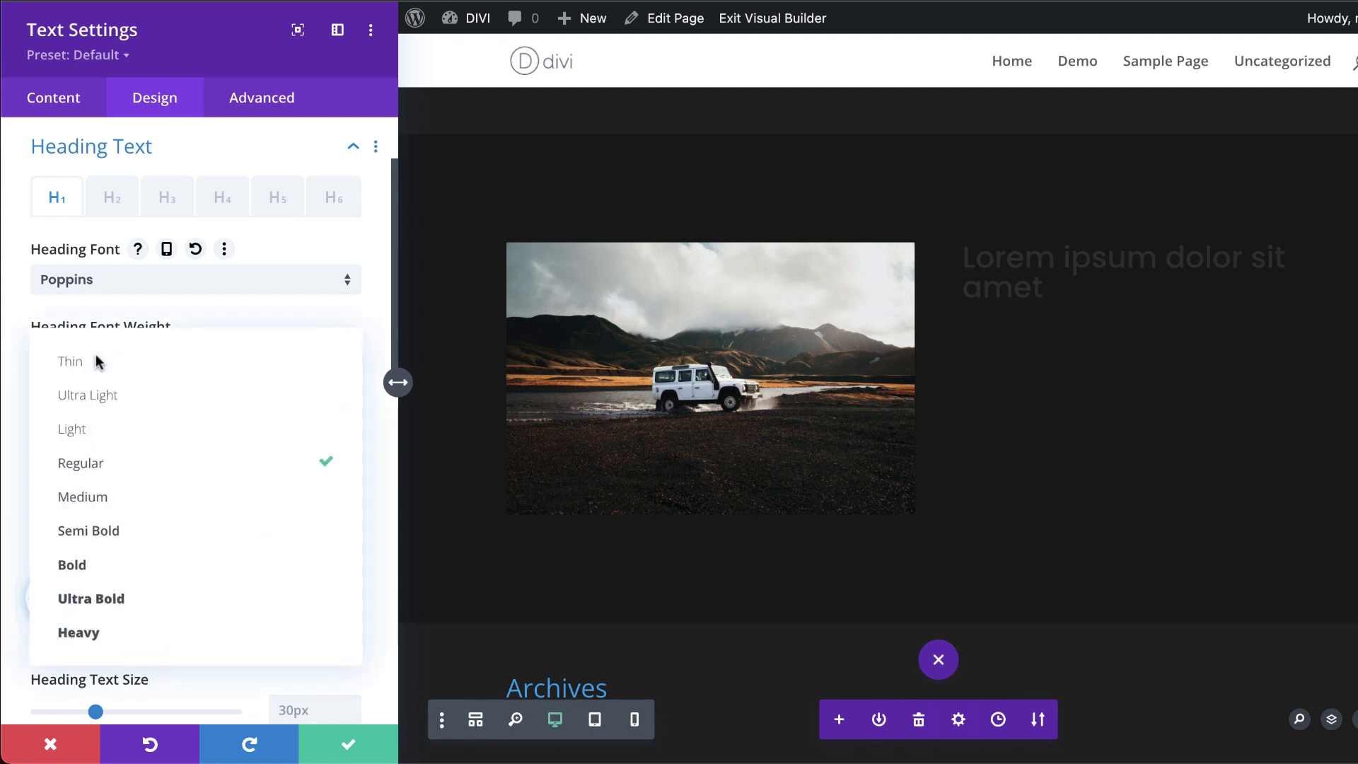
click(162, 564)
click(48, 597)
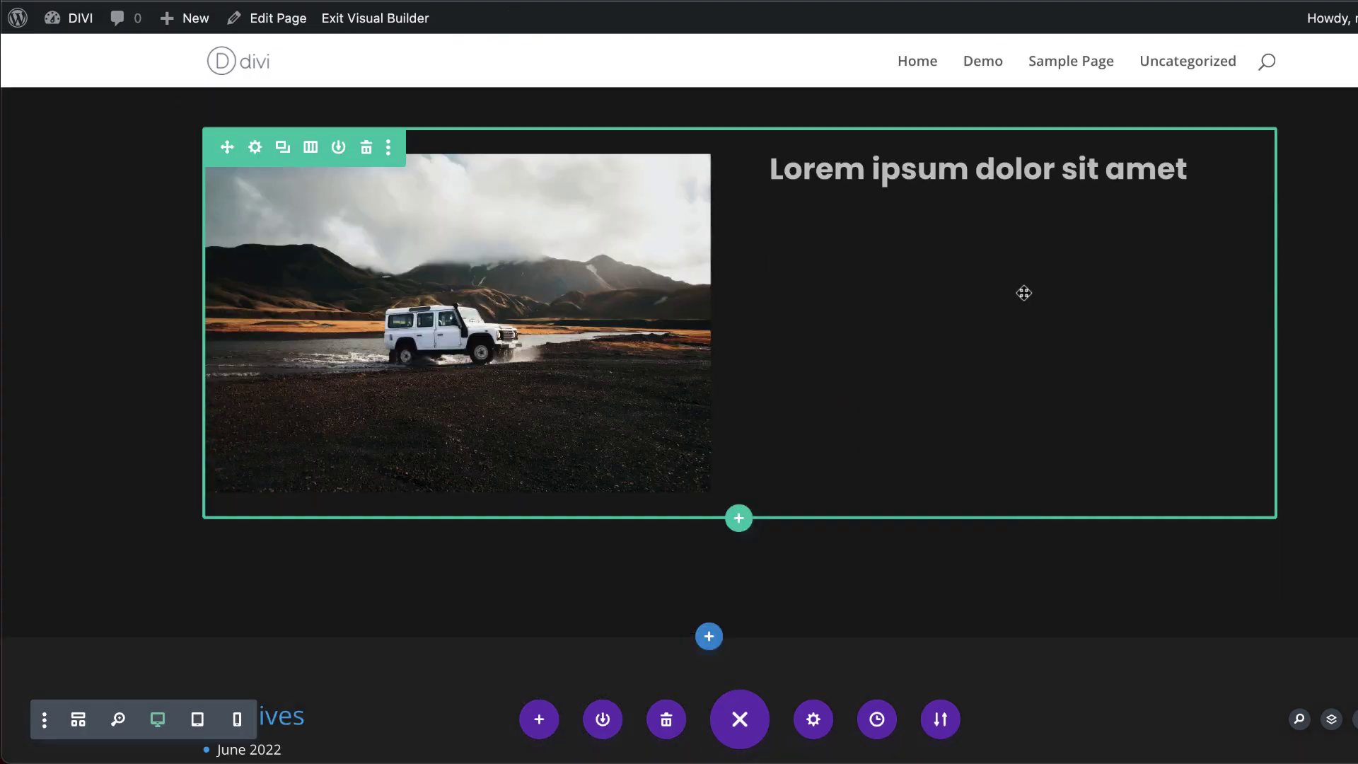
- Insert a Text module below the heading
click(1023, 206)
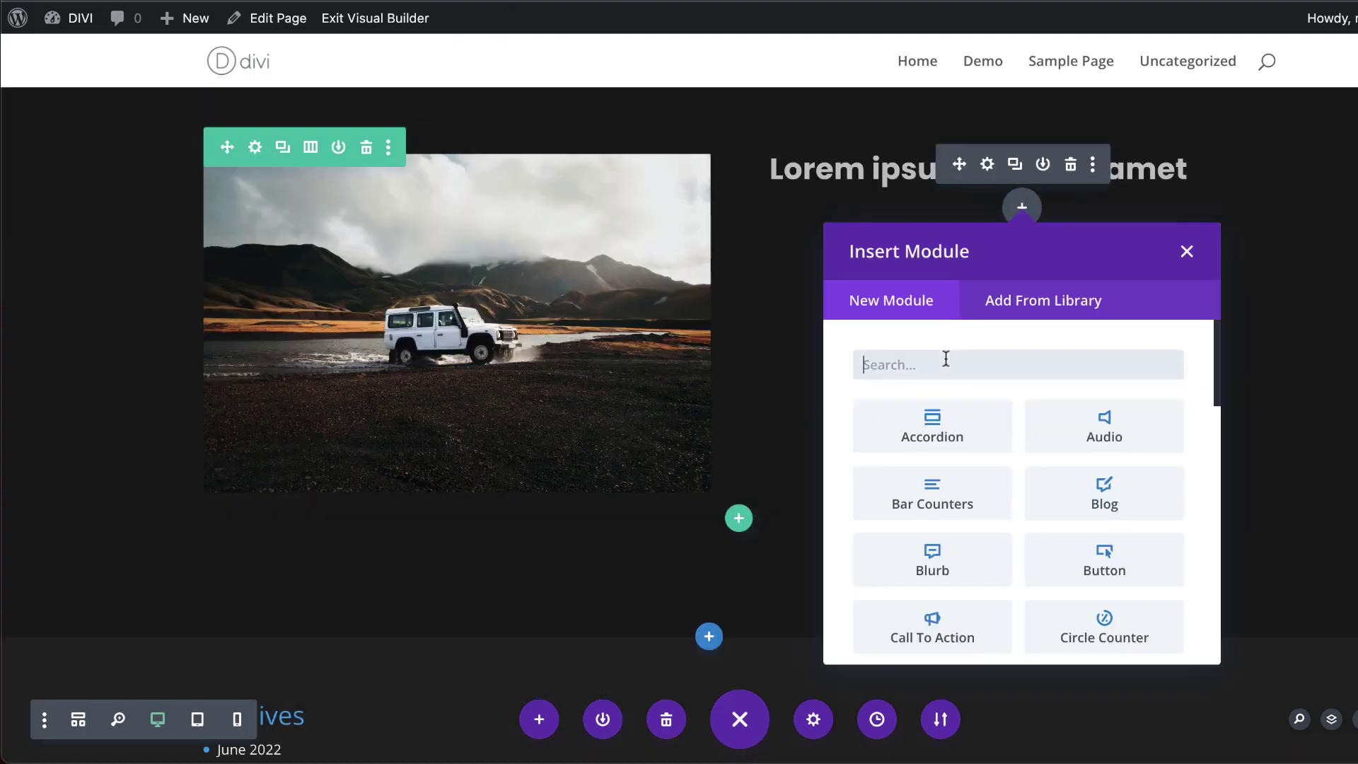
text(text)
click(934, 415)
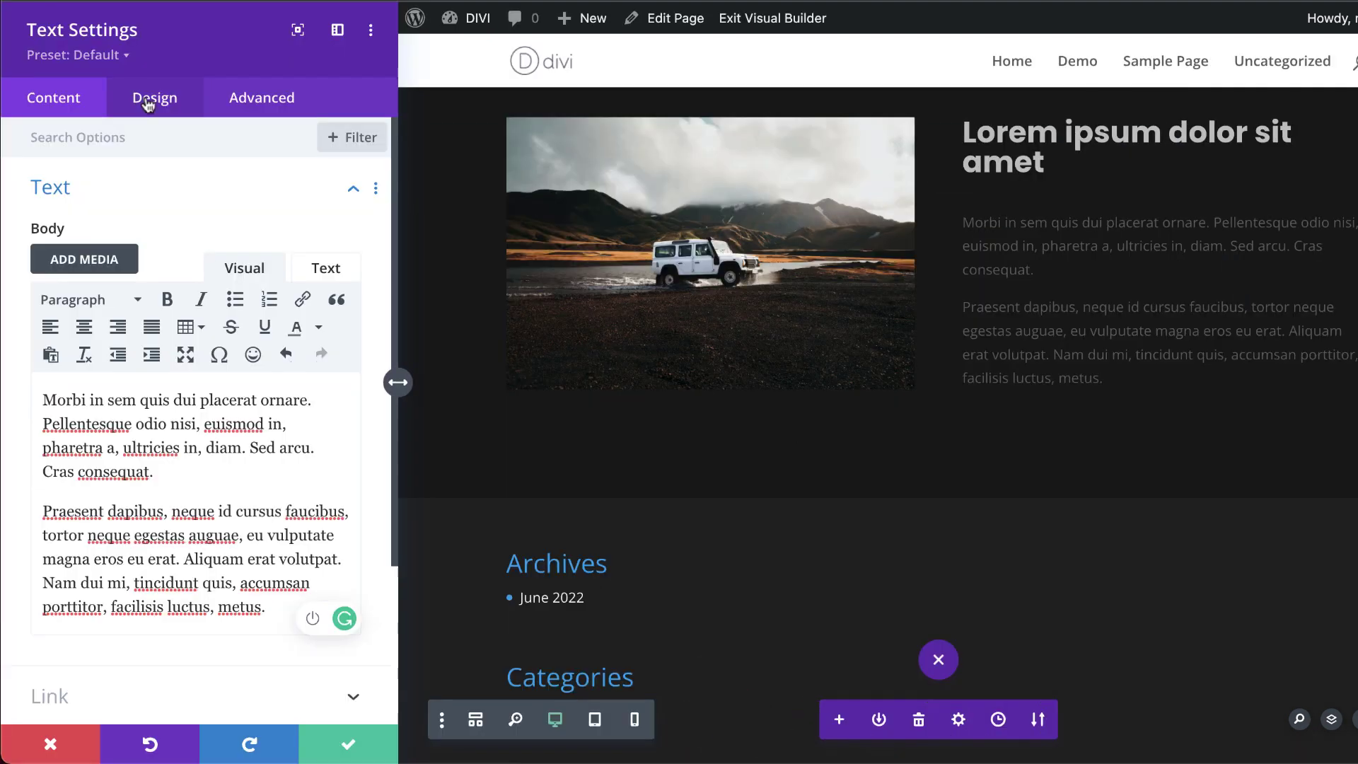
- Set the body text font to Poppins at 18px
click(143, 106)
click(115, 196)
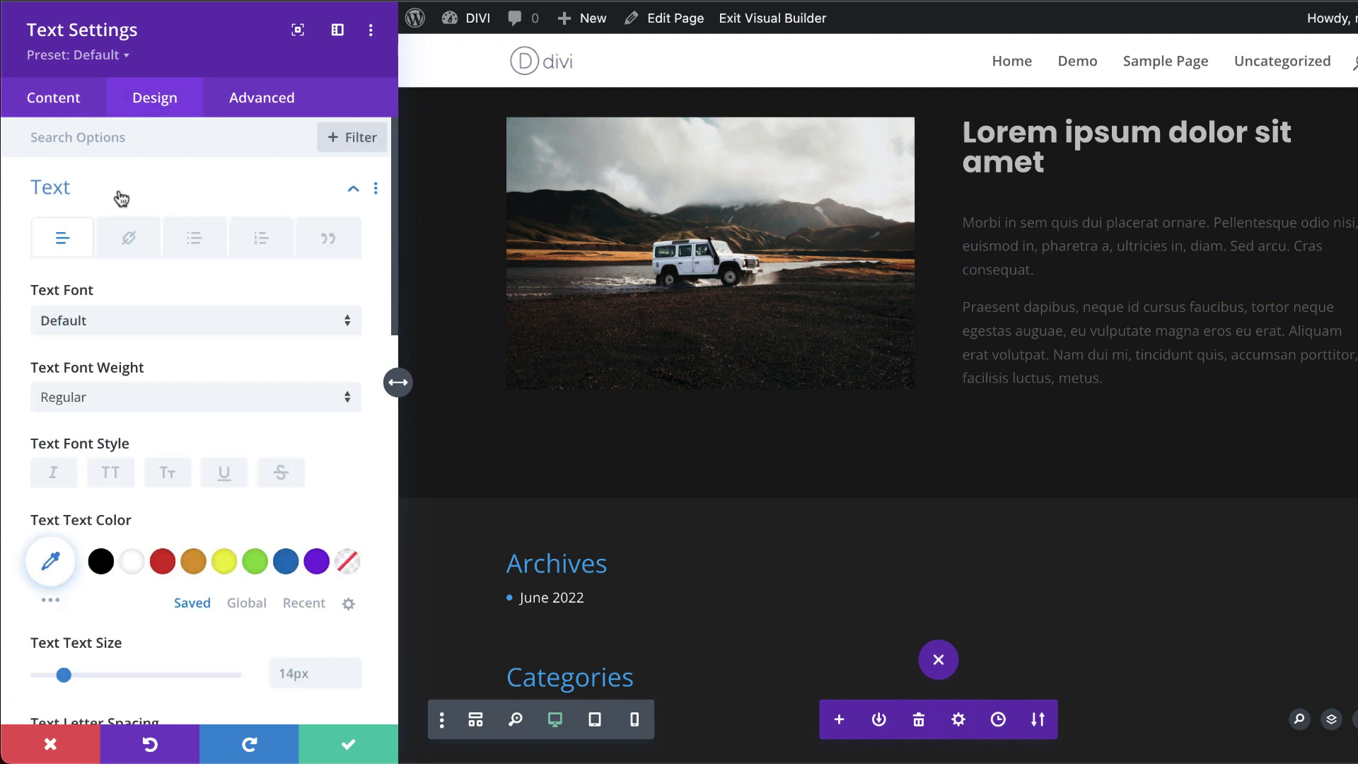
click(116, 332)
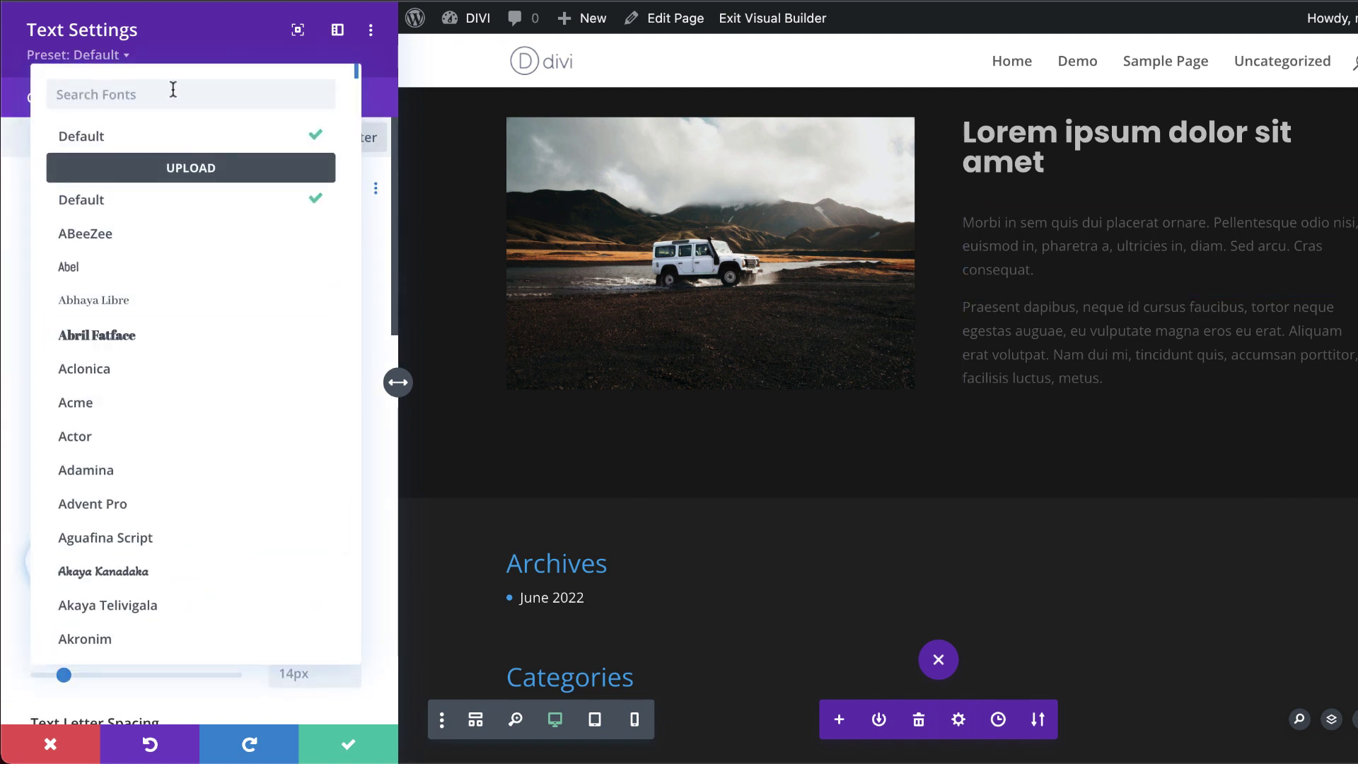
text(popp)
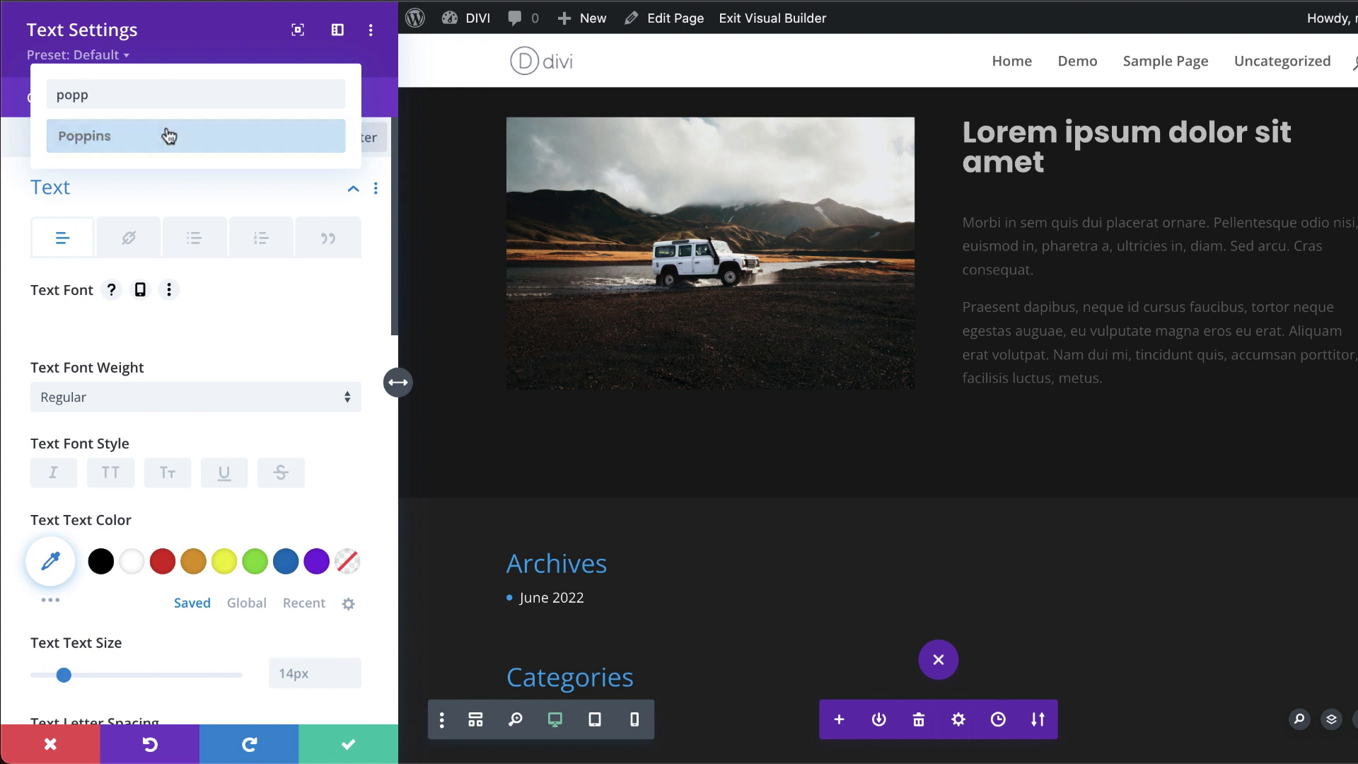
click(167, 132)
scroll(334, 531, down, 2)
click(350, 531)
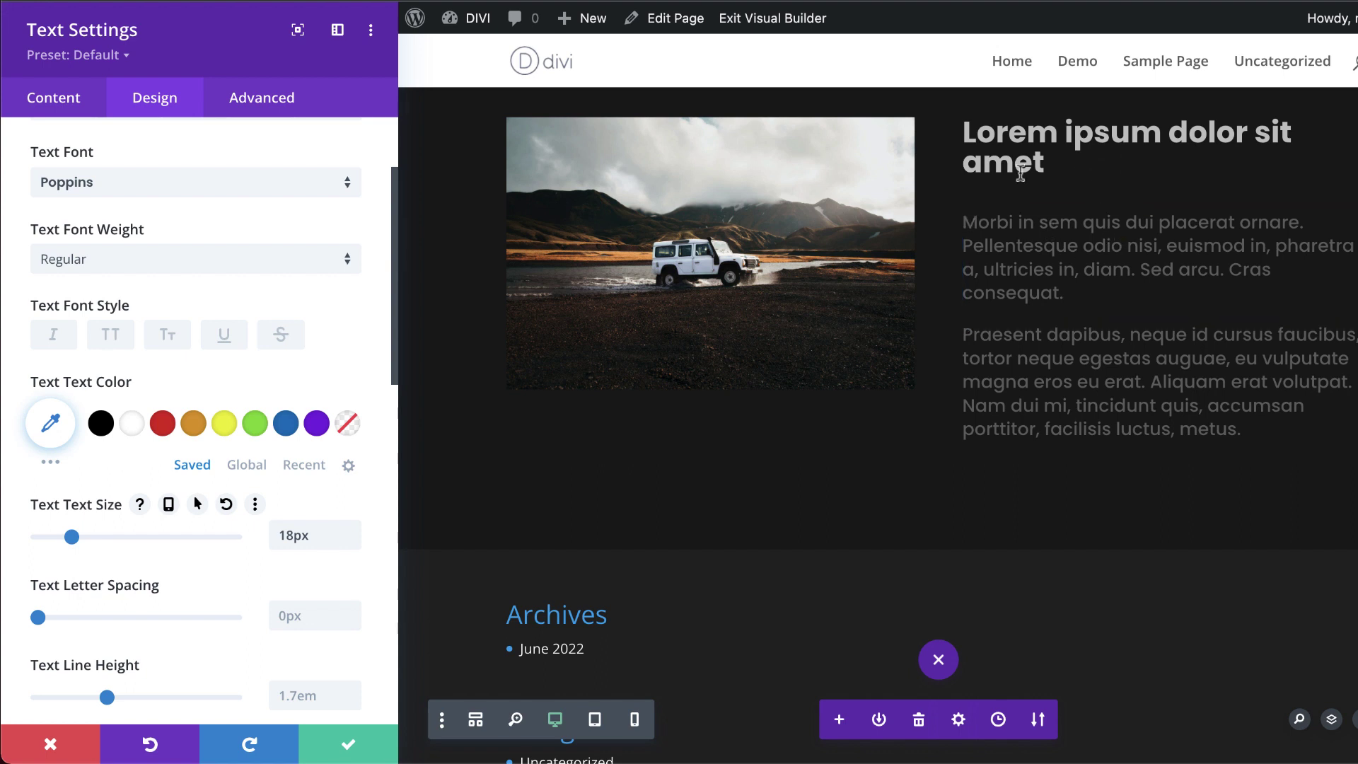
click(349, 747)
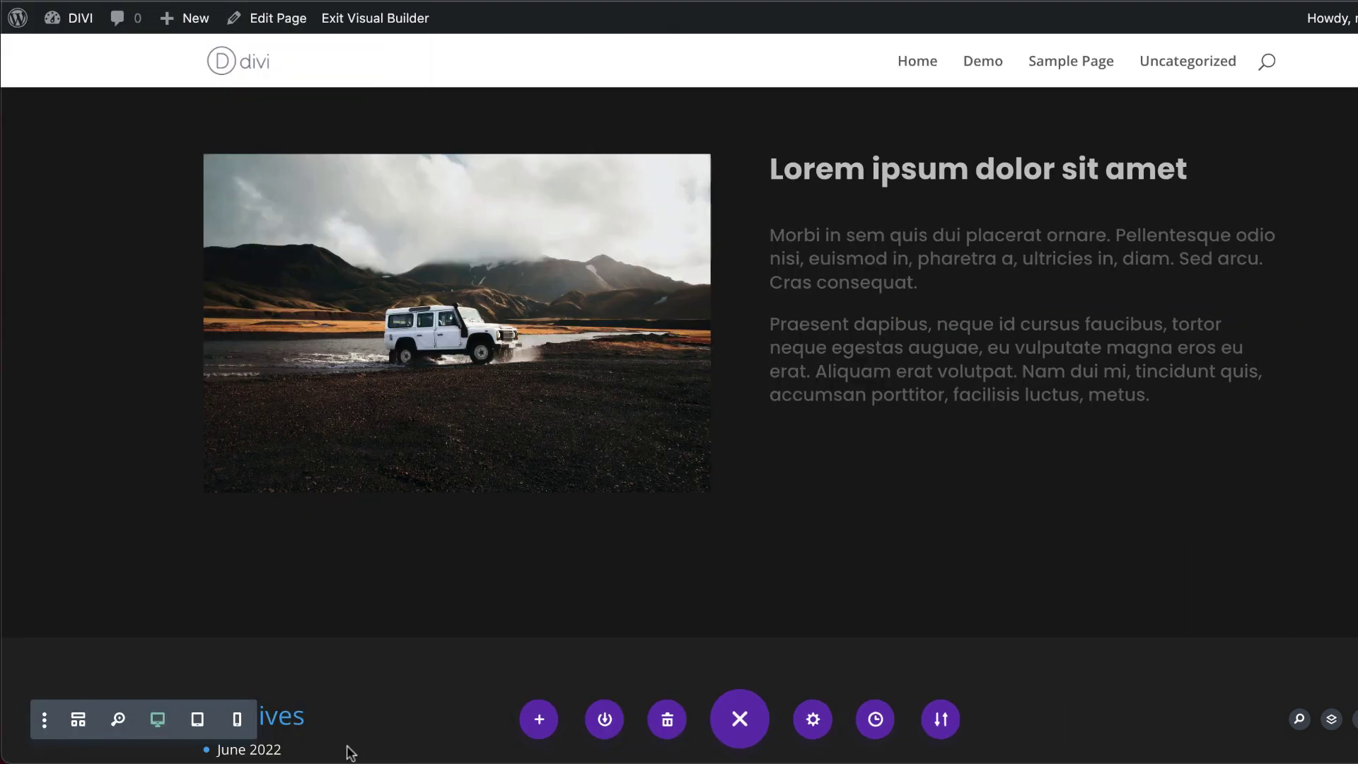
scroll(1083, 463, up, 3)
scroll(1083, 464, up, 6)
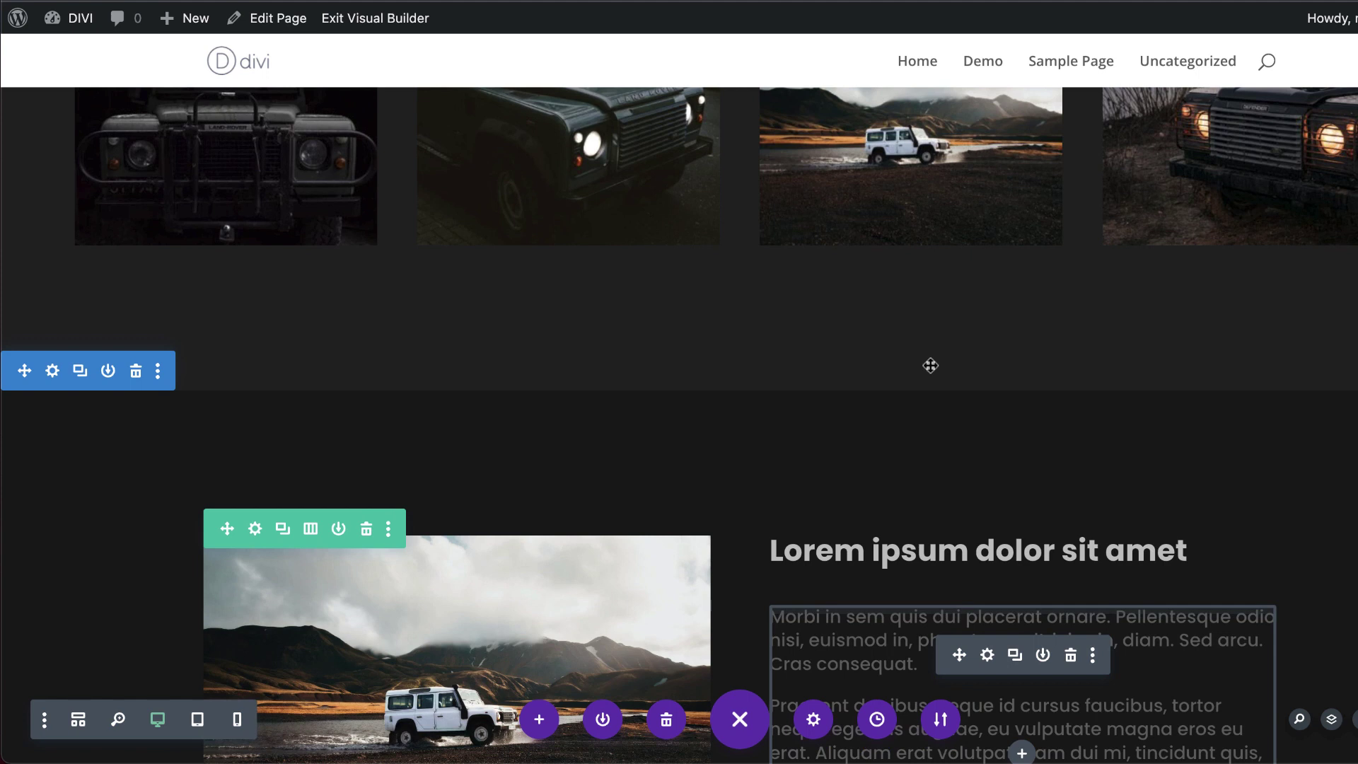
scroll(1005, 425, up, 10)
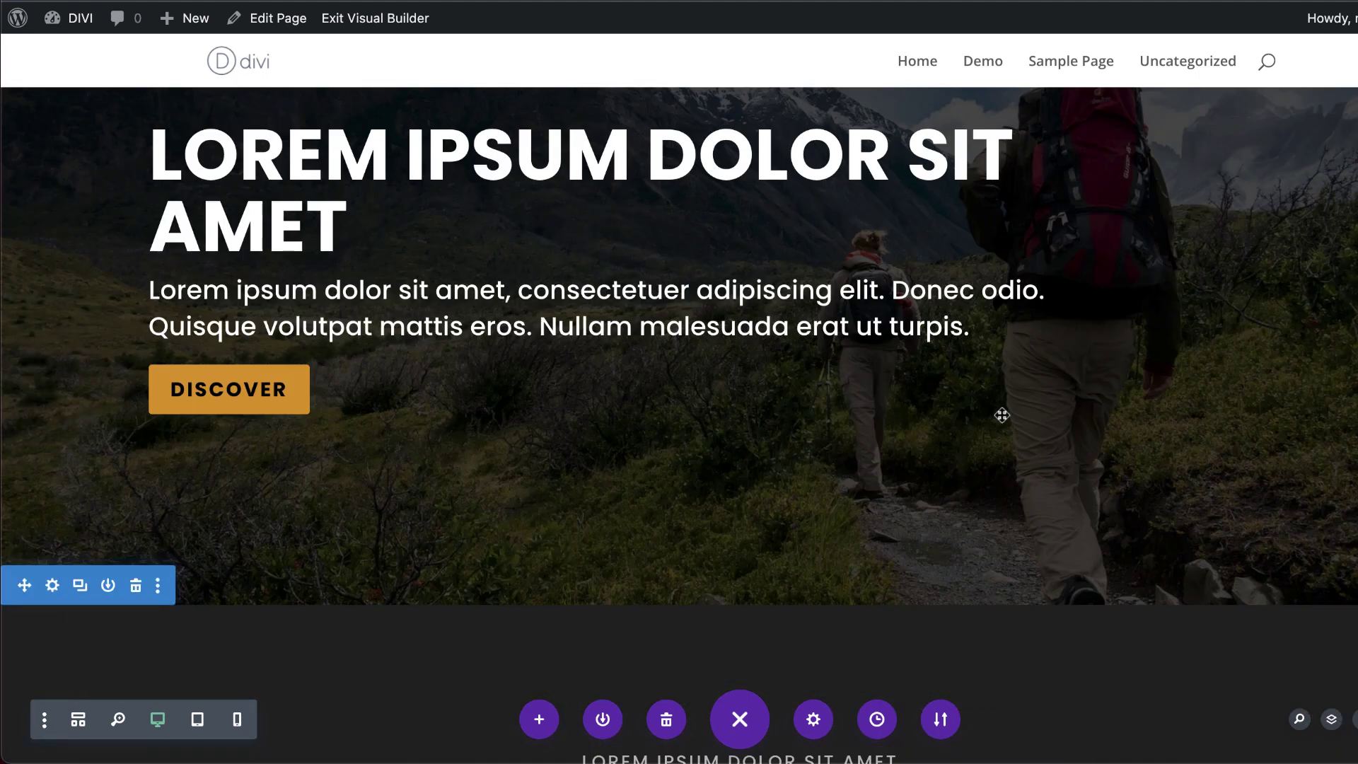
scroll(900, 487, down, 2)
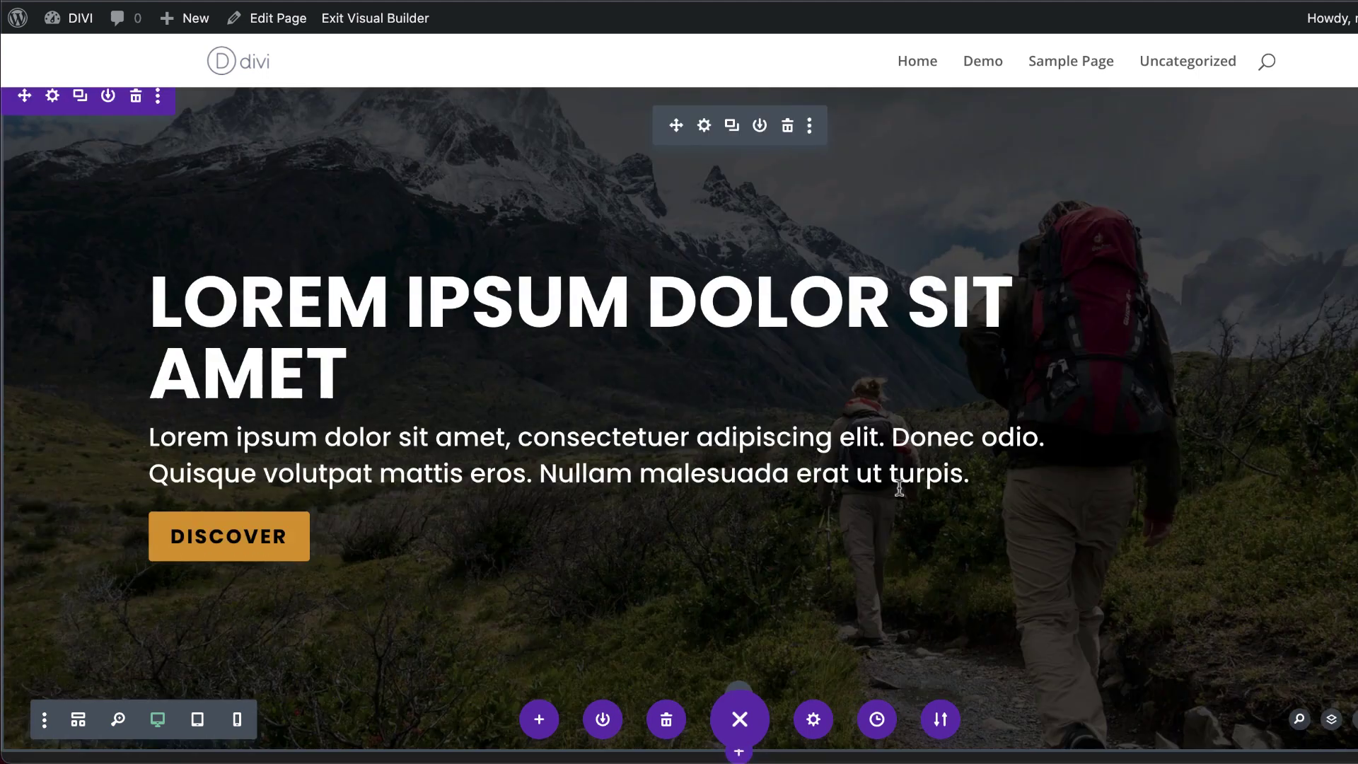
scroll(905, 487, down, 15)
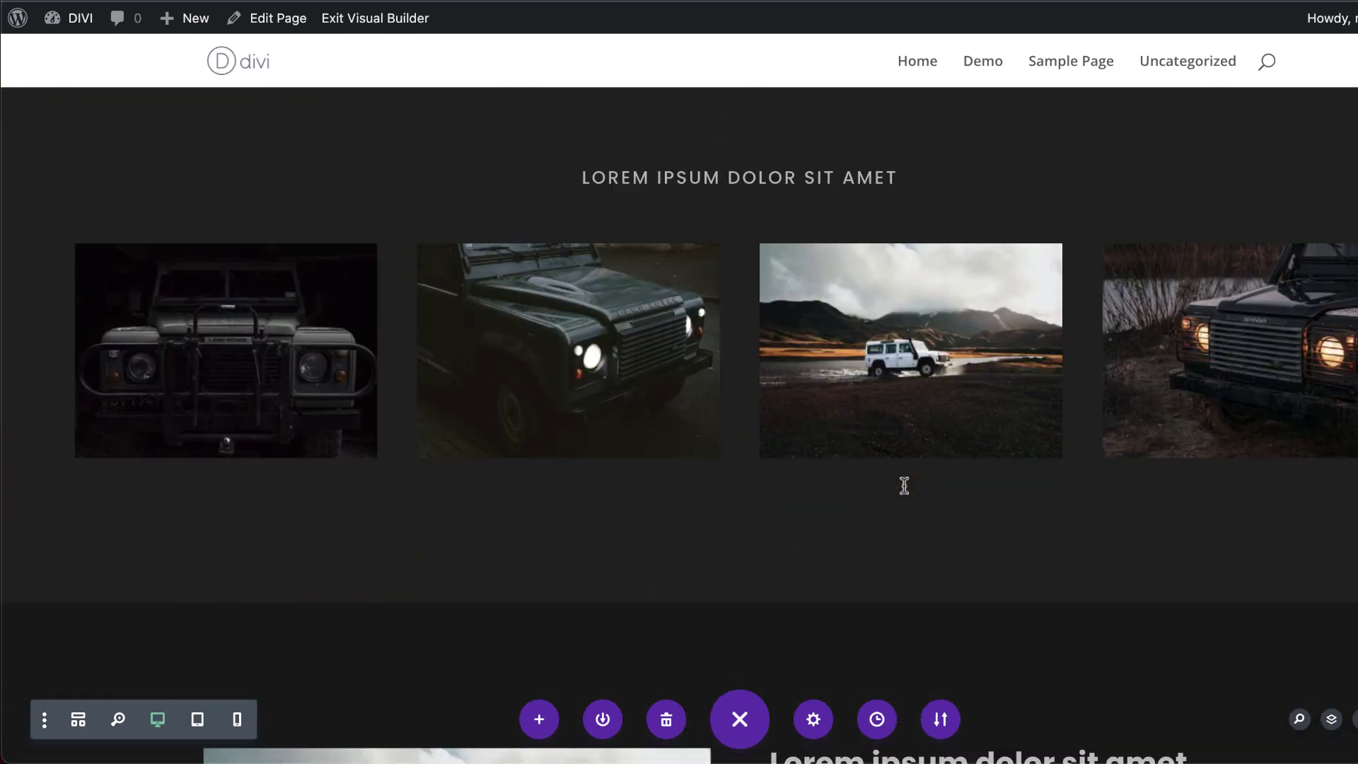
scroll(792, 470, up, 6)
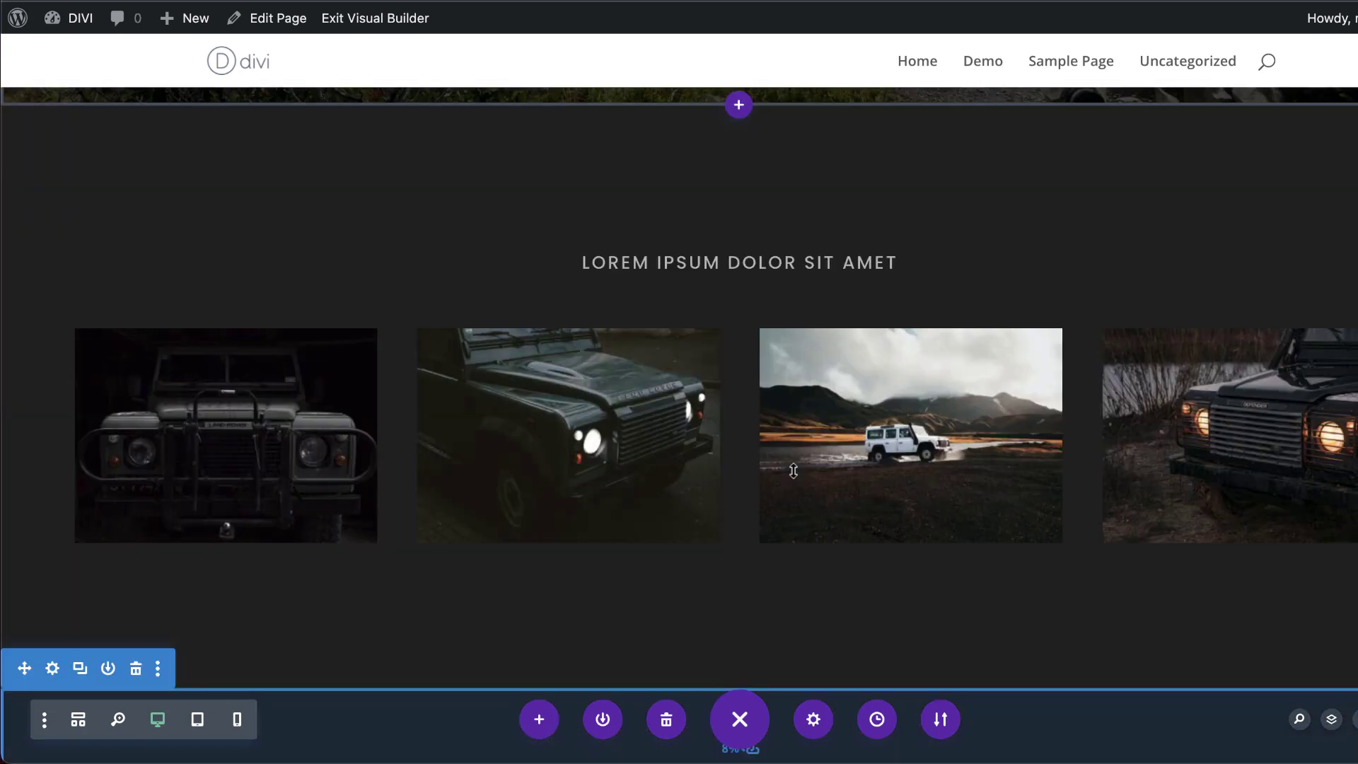
scroll(334, 261, up, 1)
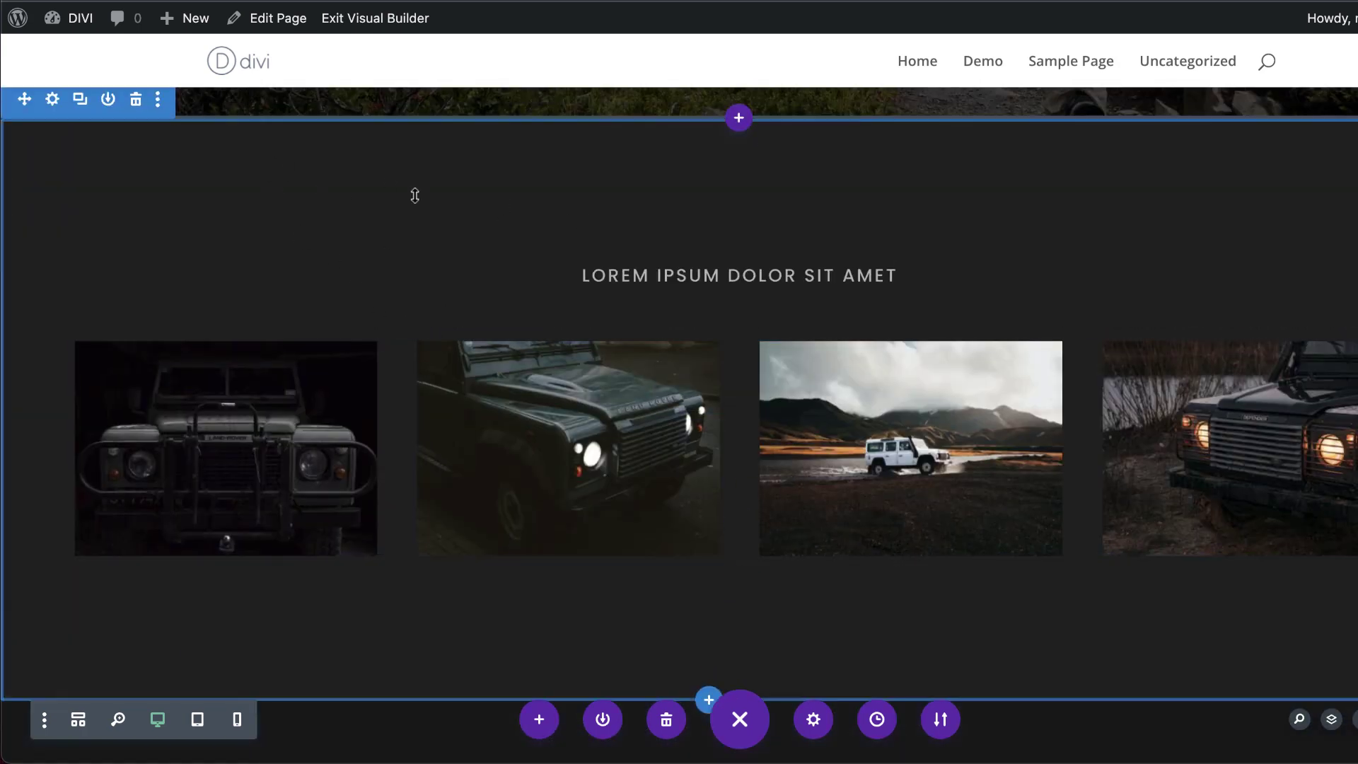
scroll(825, 549, down, 6)
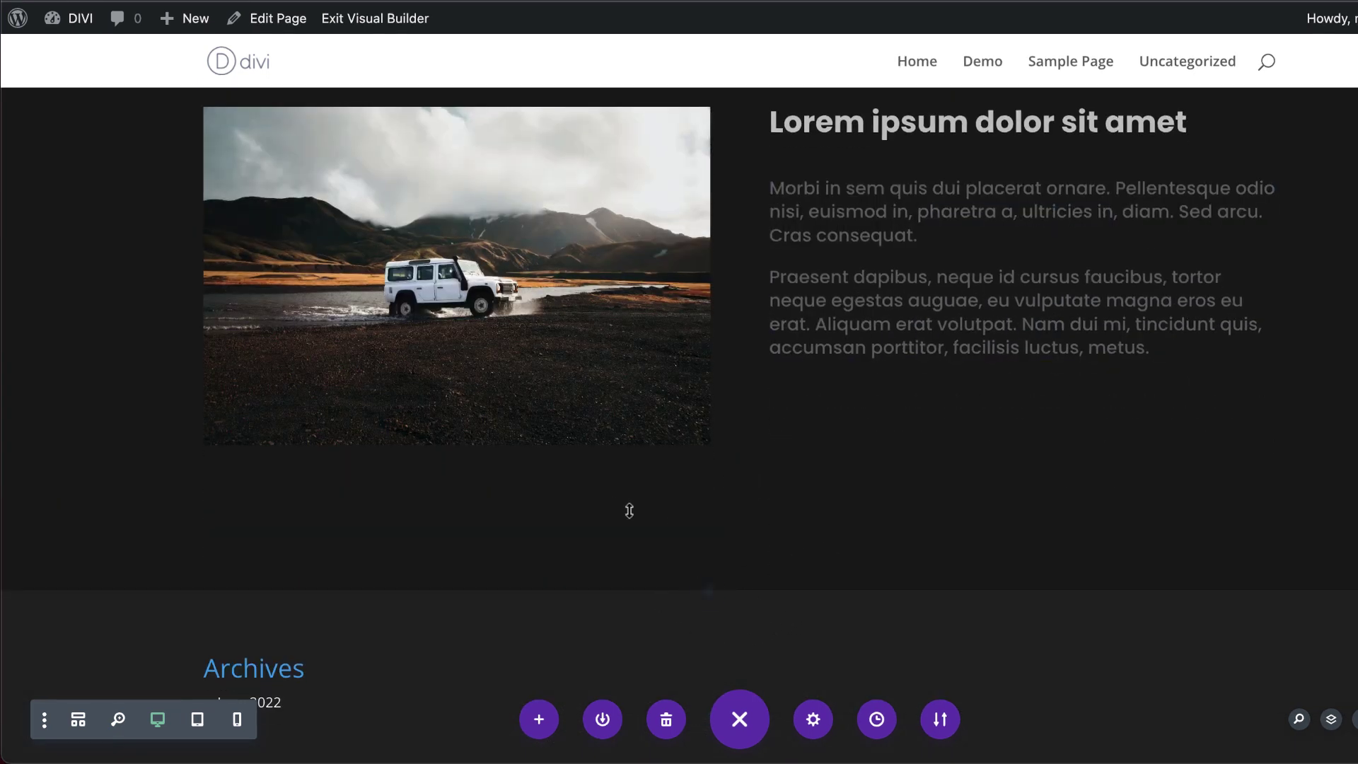
scroll(673, 549, up, 10)
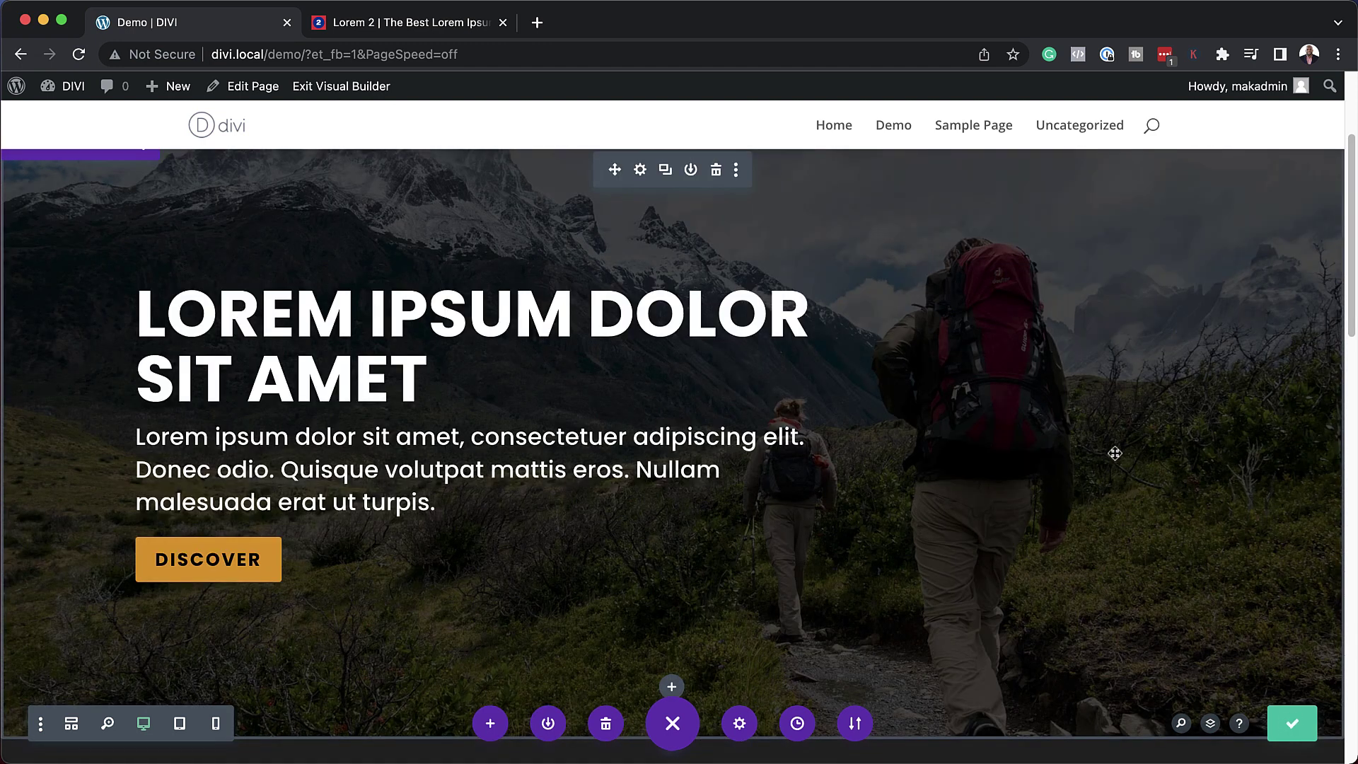
scroll(1104, 453, down, 8)
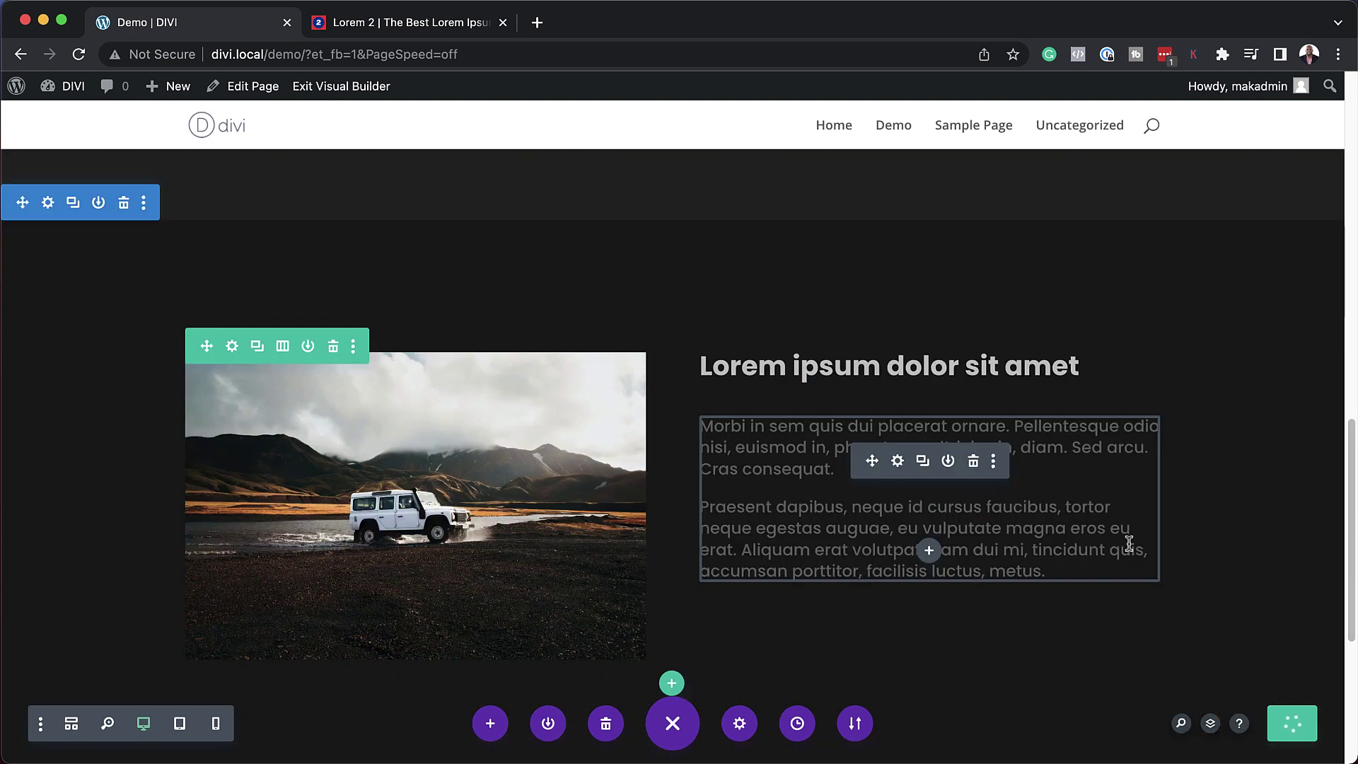